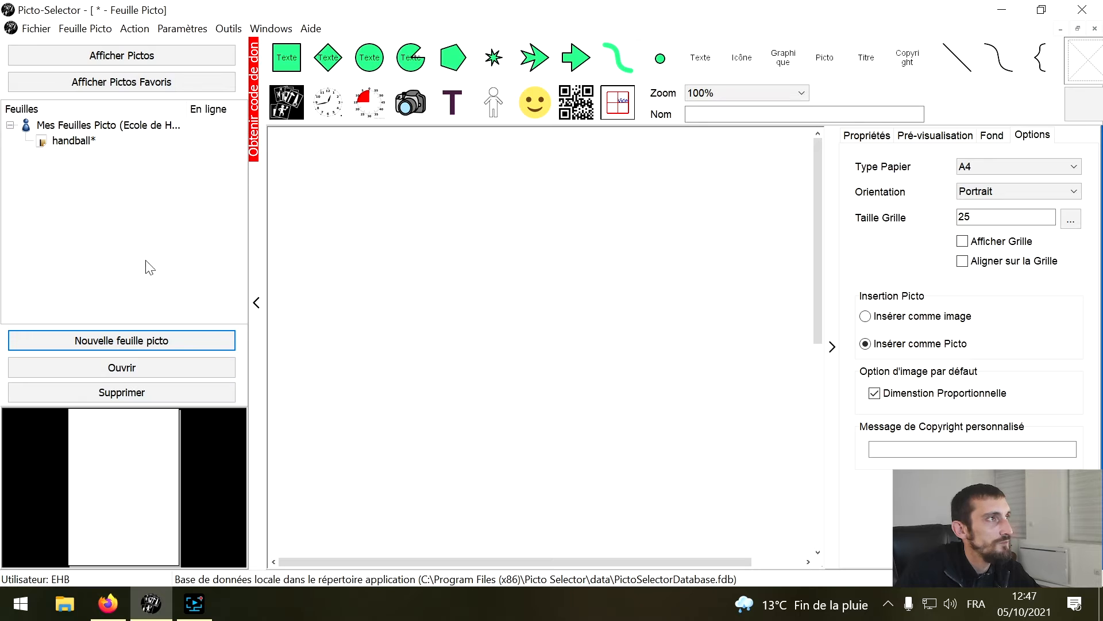
Step: Open the existing handball sheet and examine its title, pictos and captions
click(89, 210)
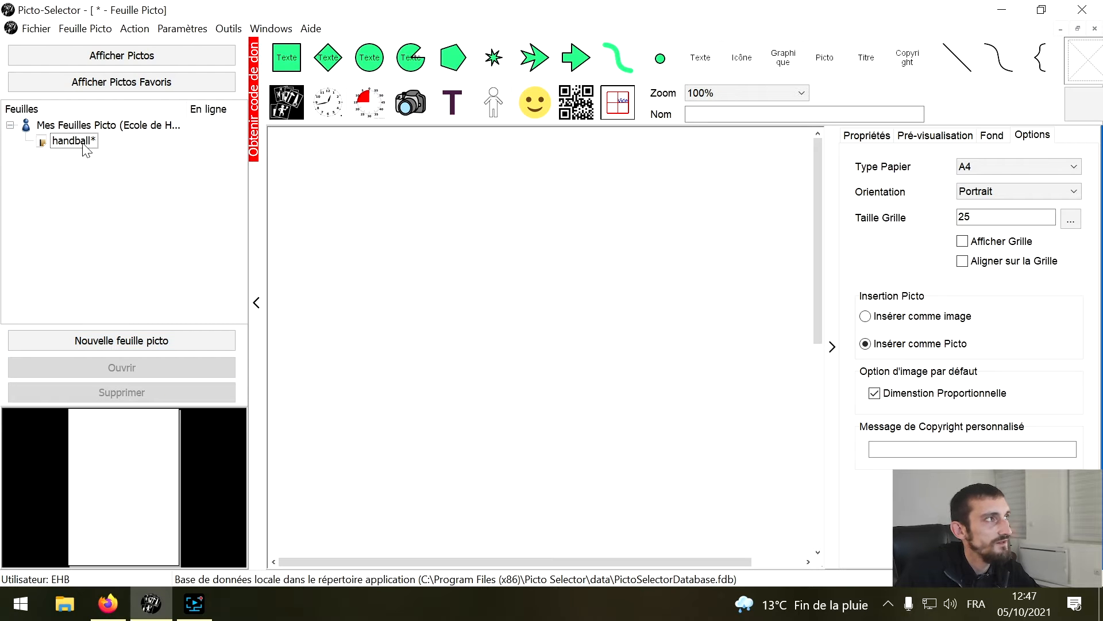
double_click(82, 143)
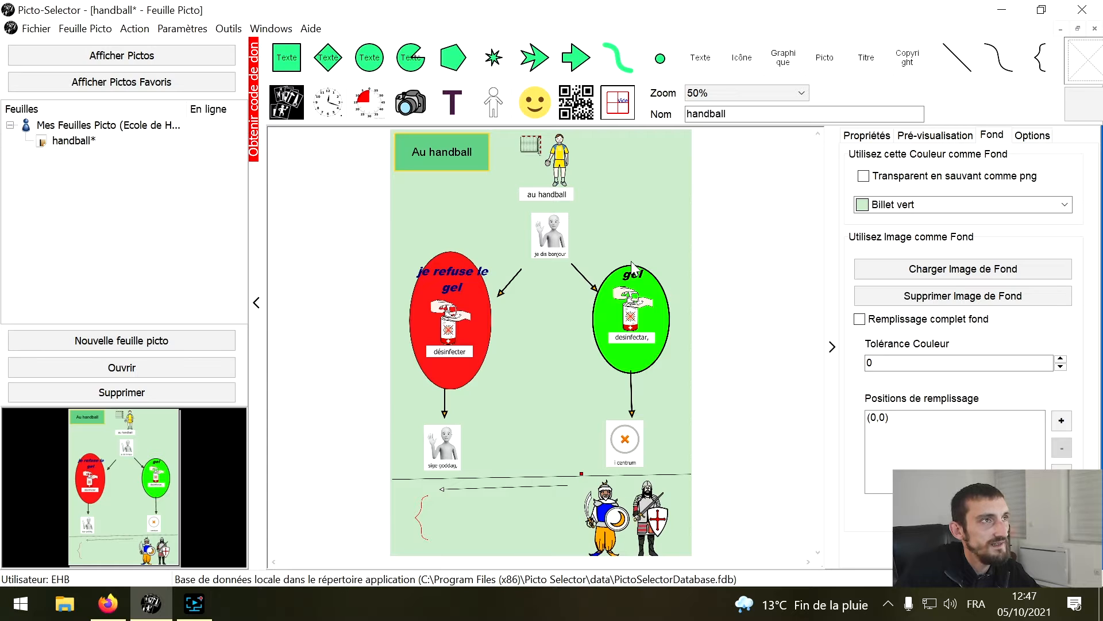
click(552, 166)
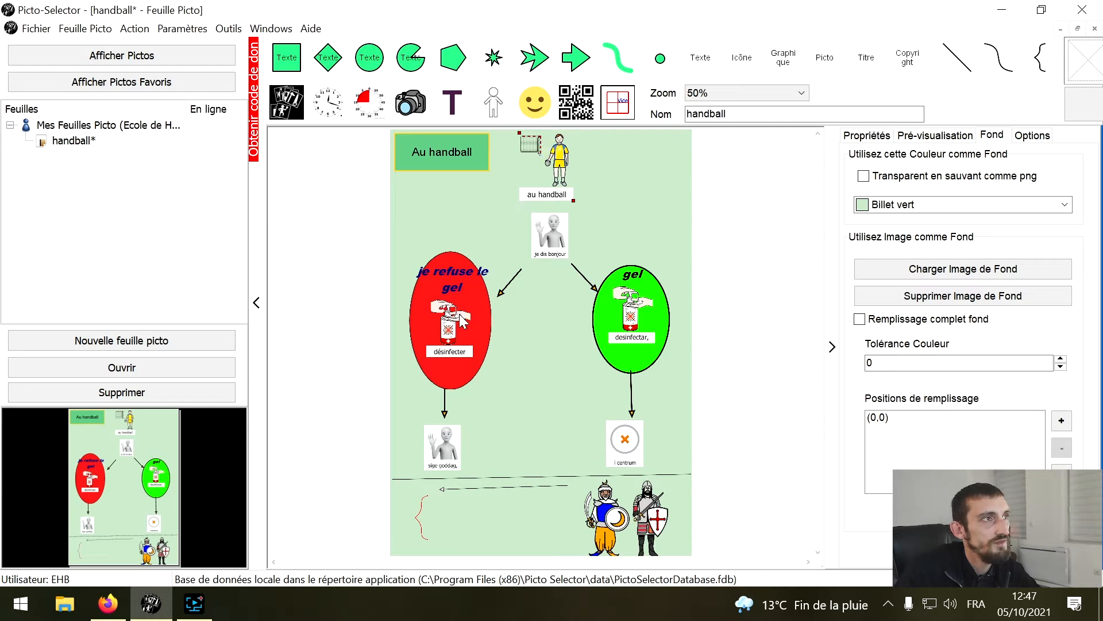
click(424, 153)
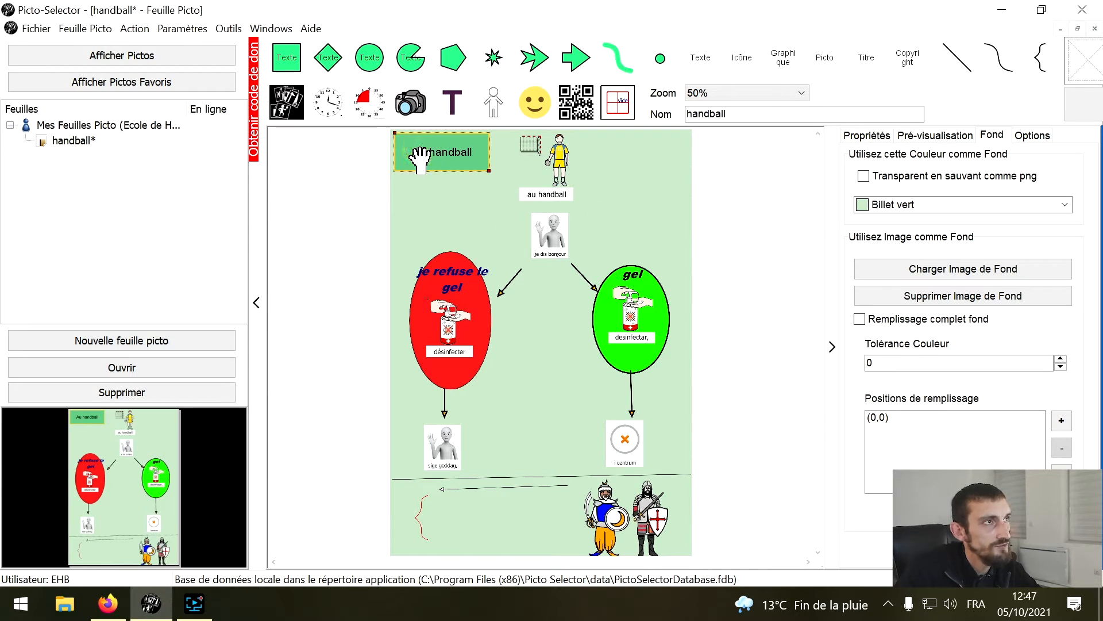
click(543, 196)
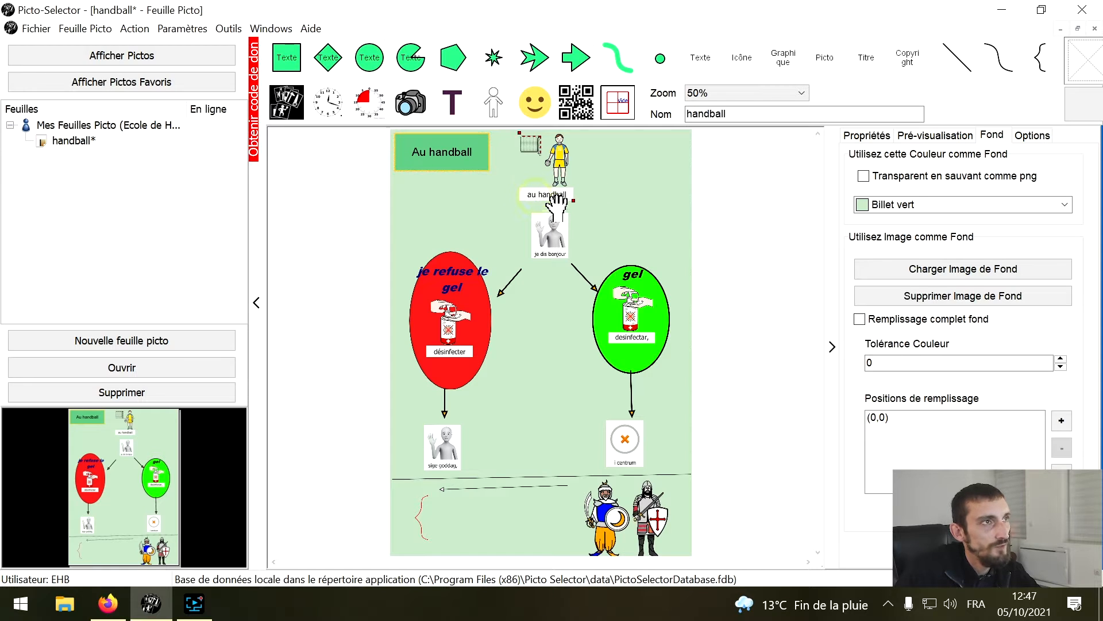
click(550, 232)
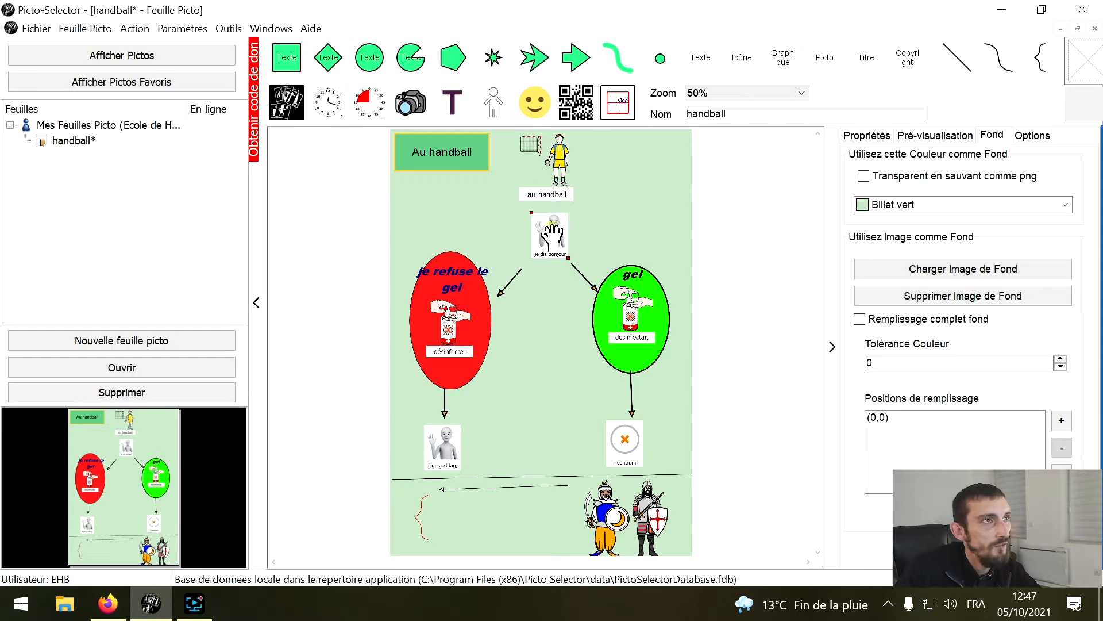
click(435, 463)
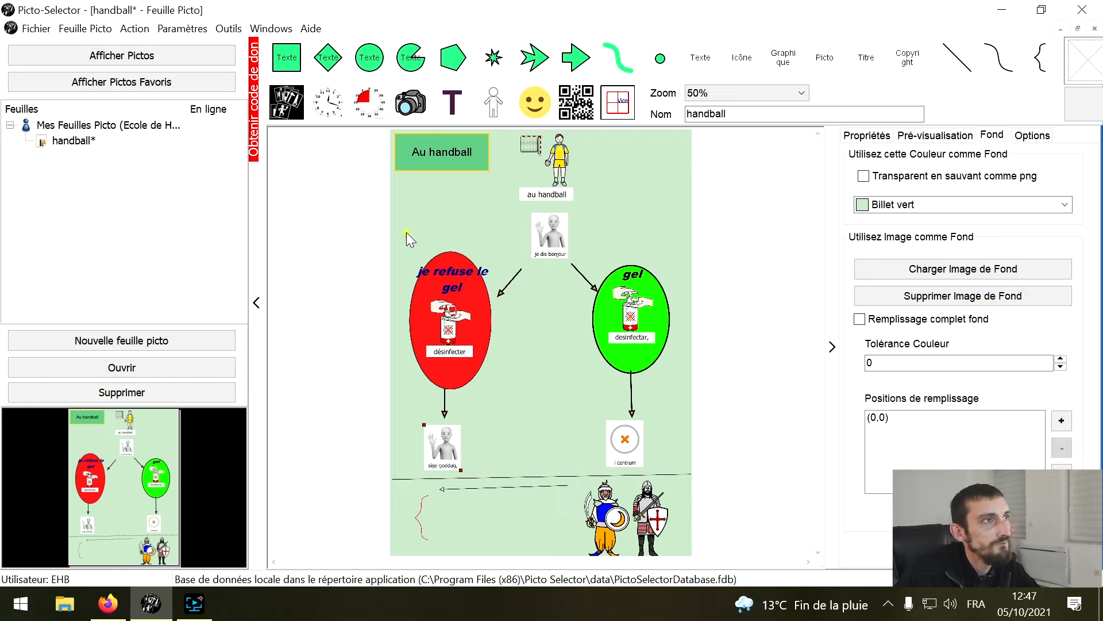
Step: Shift the red "je refuse le gel" ellipse and its picto slightly, and adjust the start of the arrow leading to it
drag(405, 232, 491, 391)
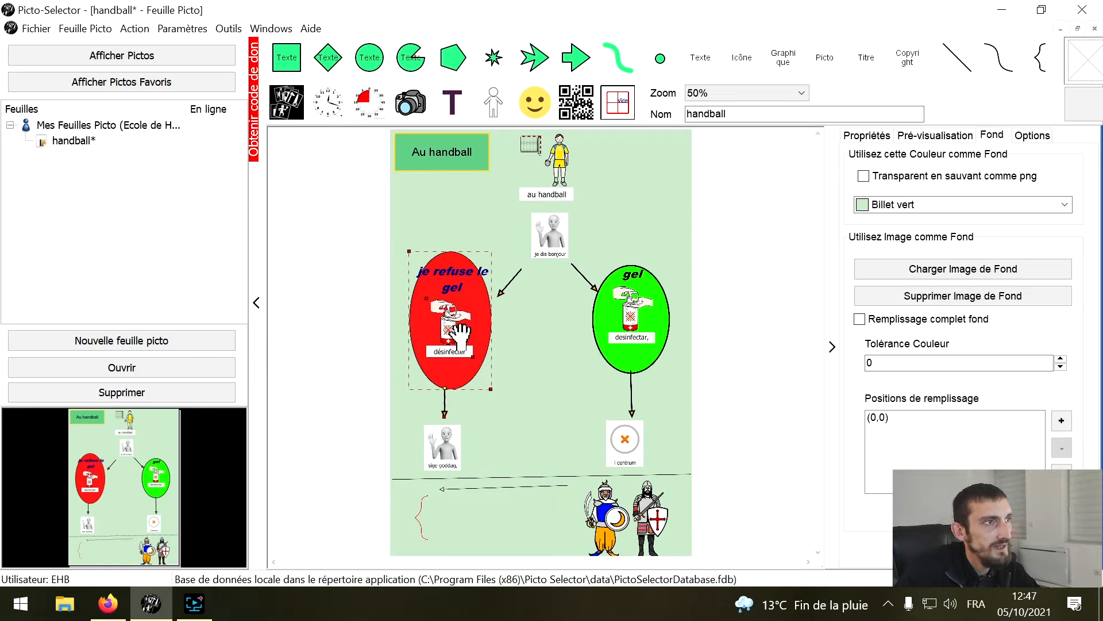
mouse_move(459, 332)
mouse_down()
mouse_move(533, 347)
mouse_move(476, 357)
mouse_move(422, 345)
mouse_move(405, 320)
mouse_move(483, 363)
mouse_move(452, 341)
mouse_up()
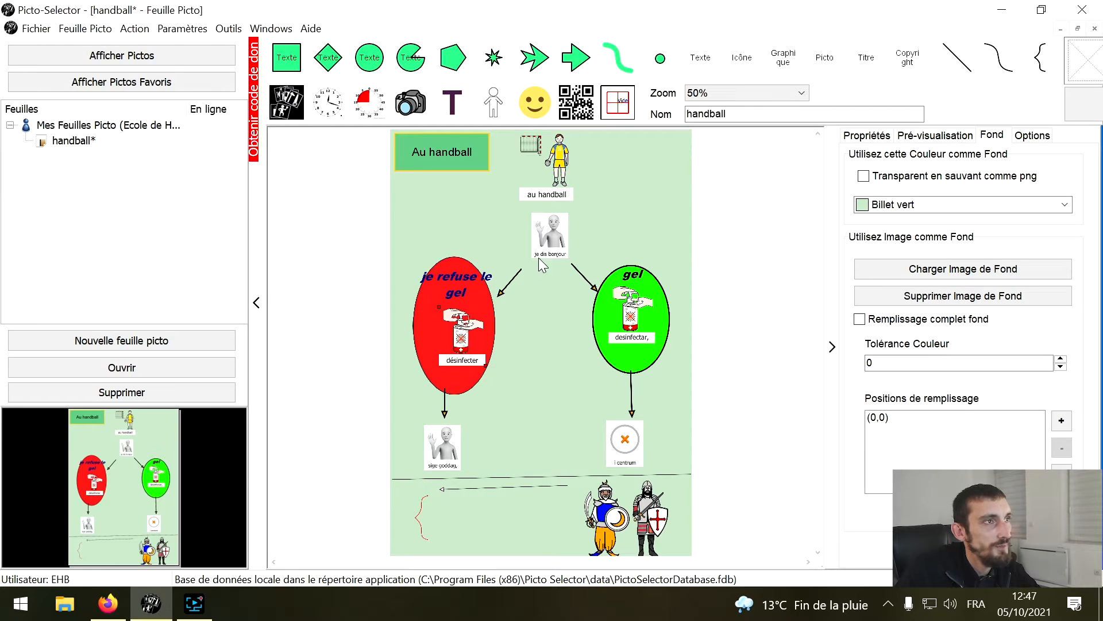
mouse_move(522, 270)
mouse_down()
mouse_move(542, 304)
mouse_move(524, 267)
mouse_up()
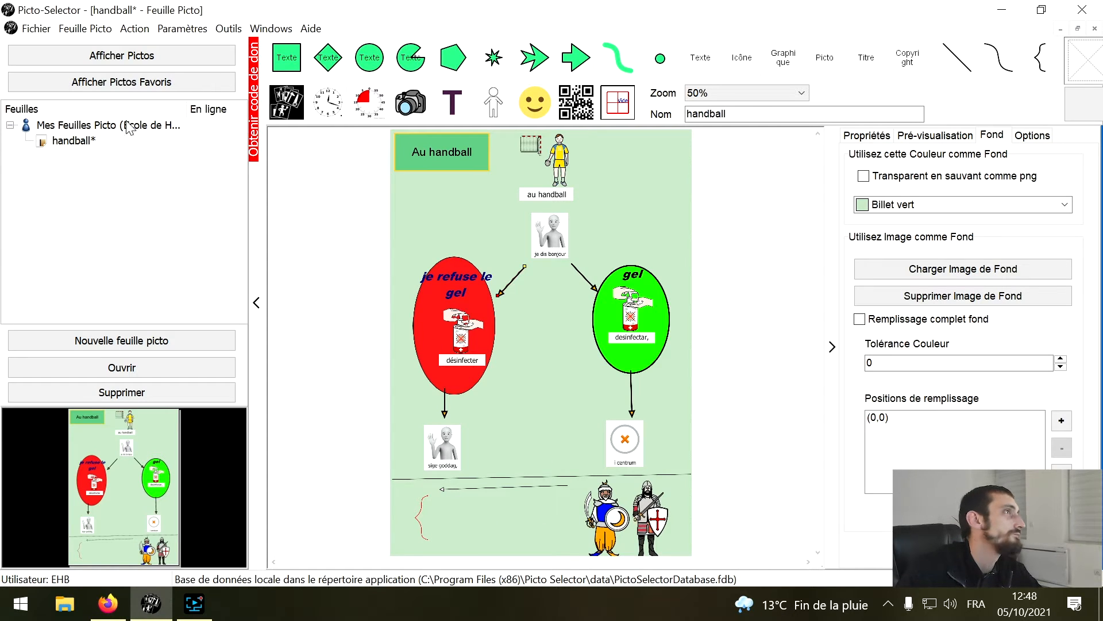
Step: Enable advanced user mode and create a new picto page as an empty page
click(188, 30)
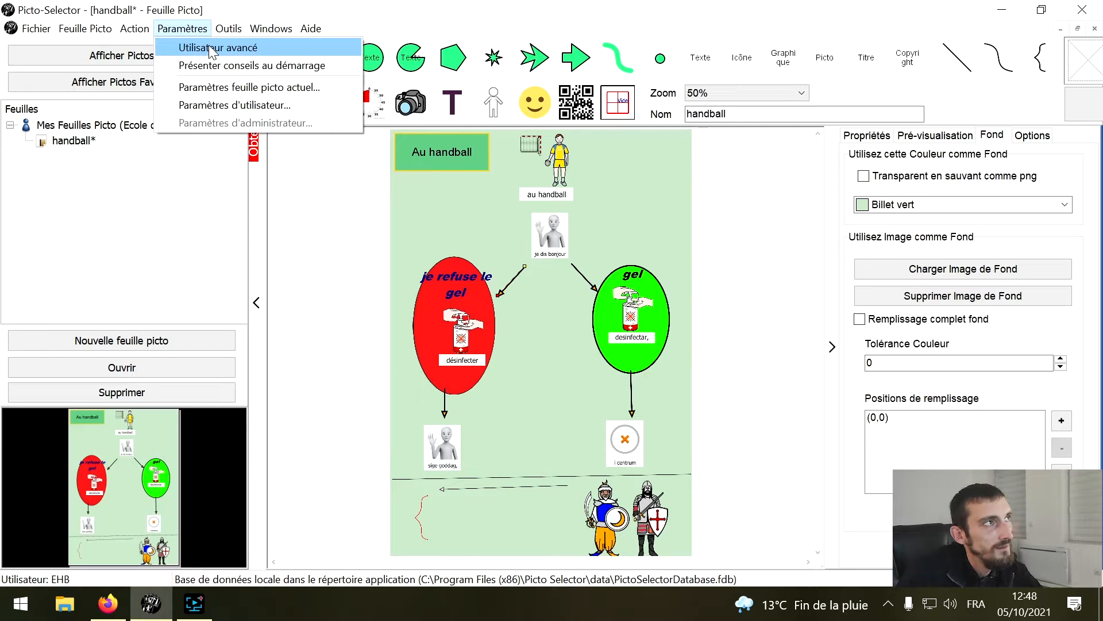
click(213, 49)
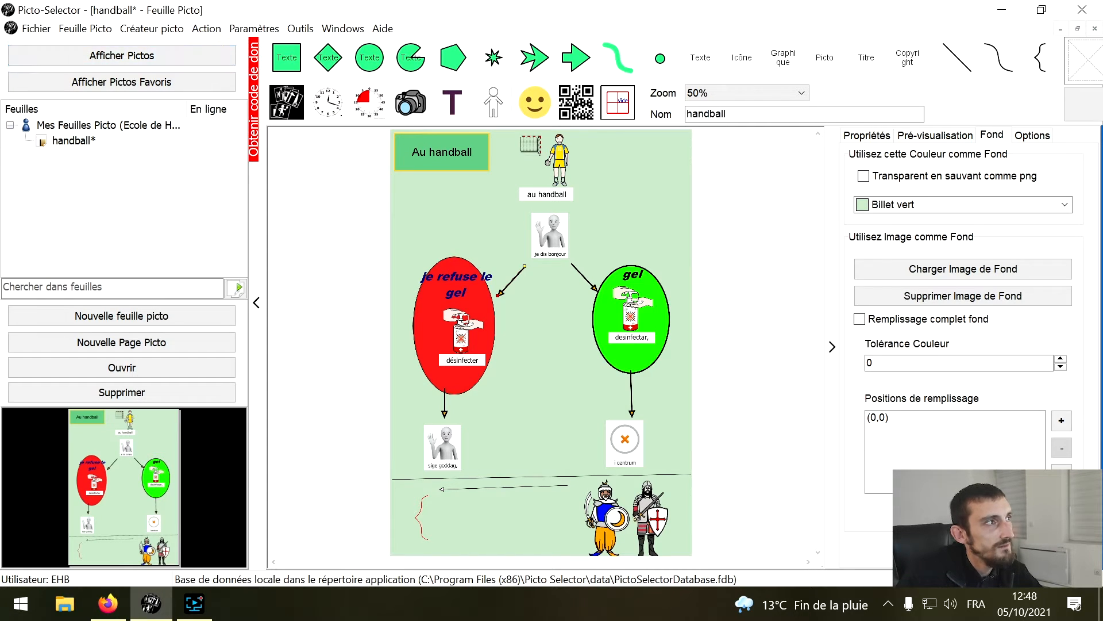
click(145, 340)
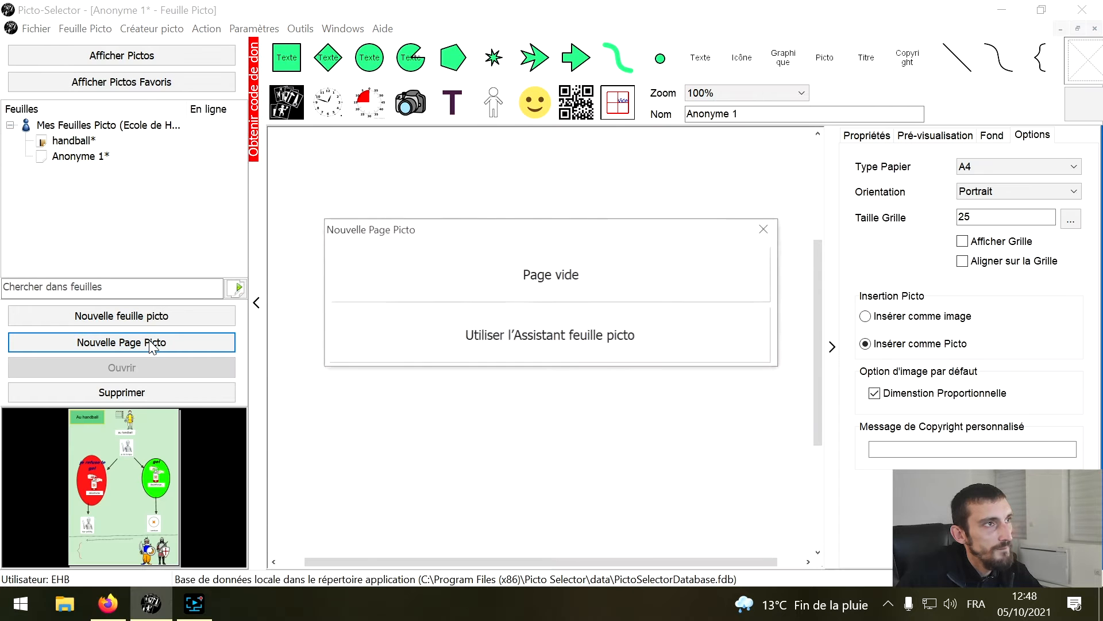
click(547, 338)
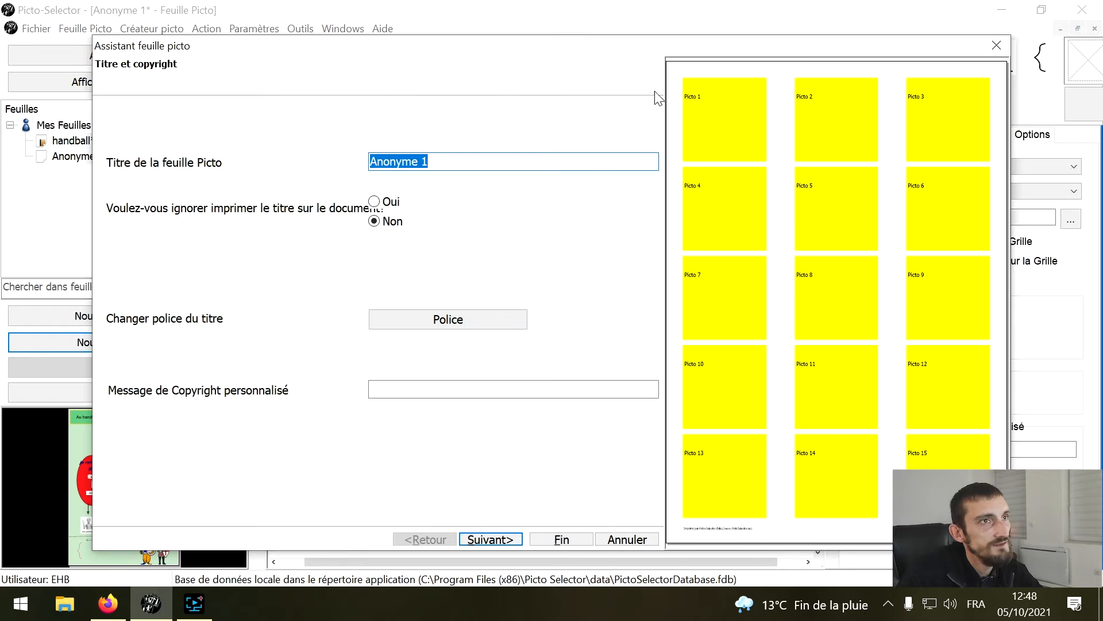
click(997, 46)
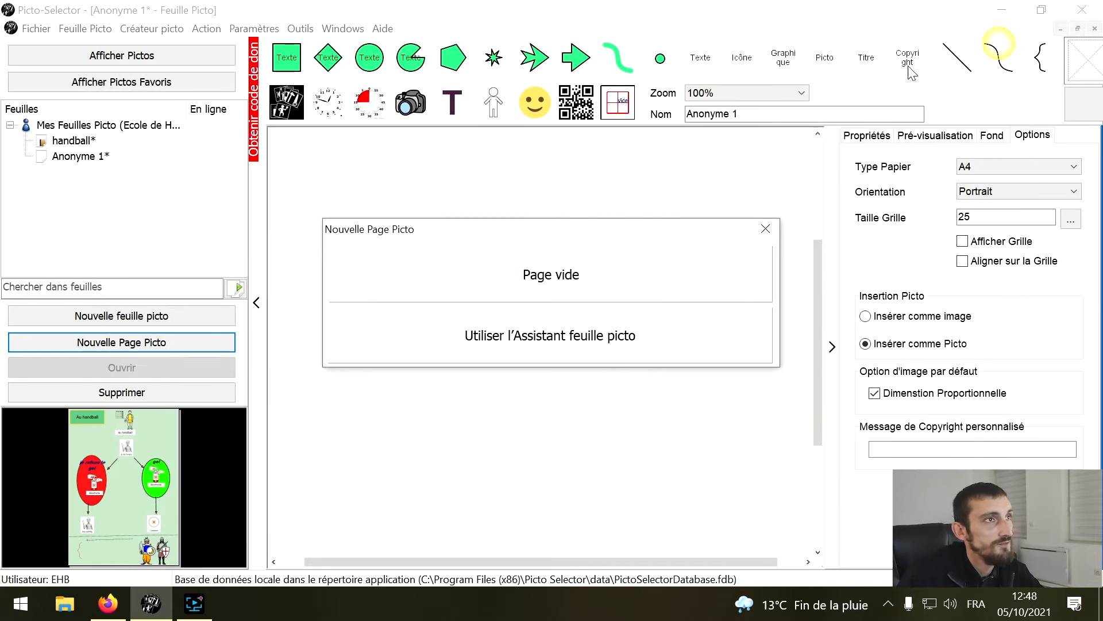
click(552, 275)
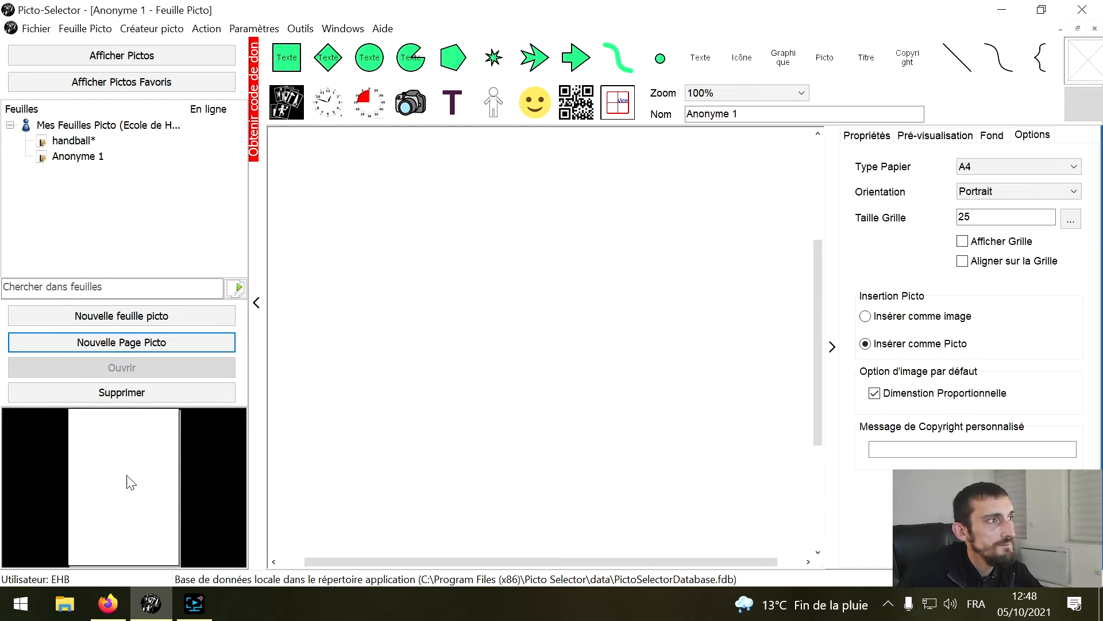
Step: Name the new picto sheet "handball"
double_click(741, 113)
text(h)
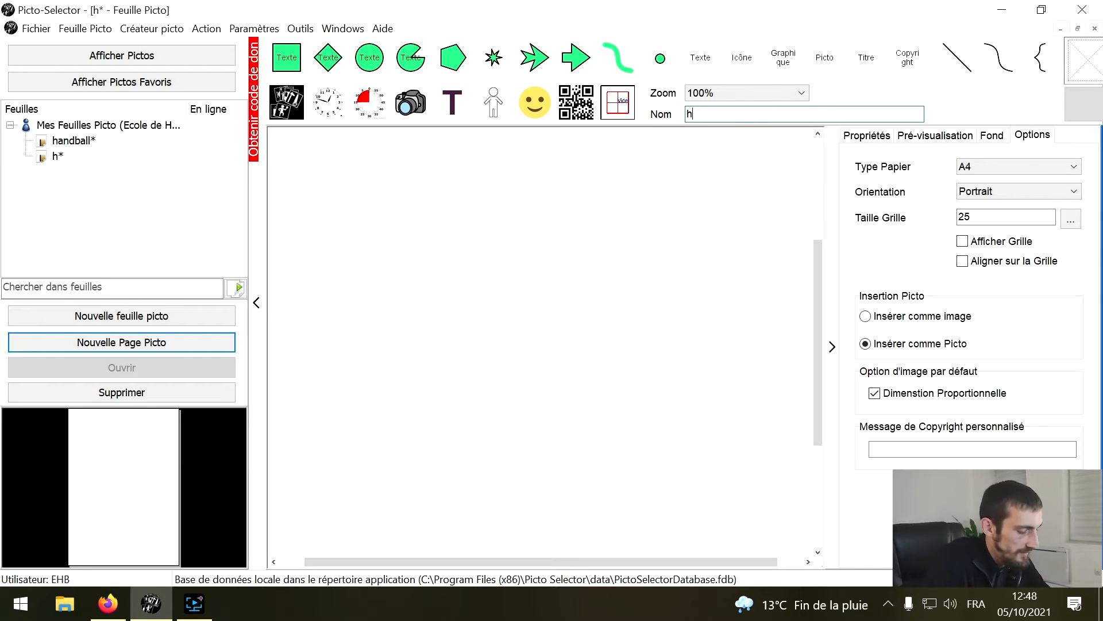
text(andball)
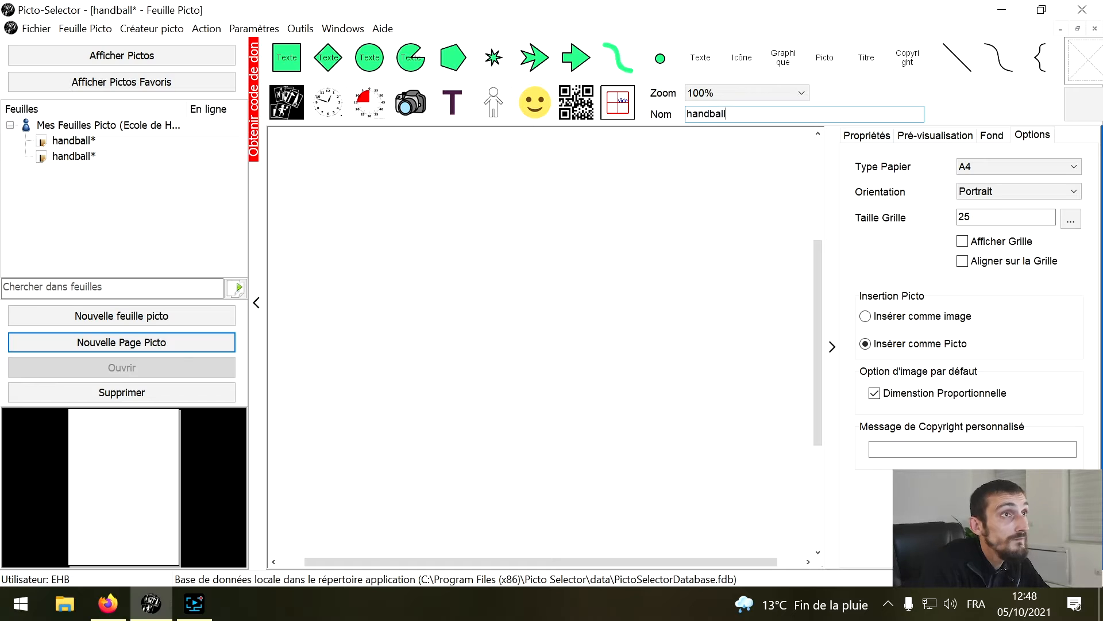
click(531, 268)
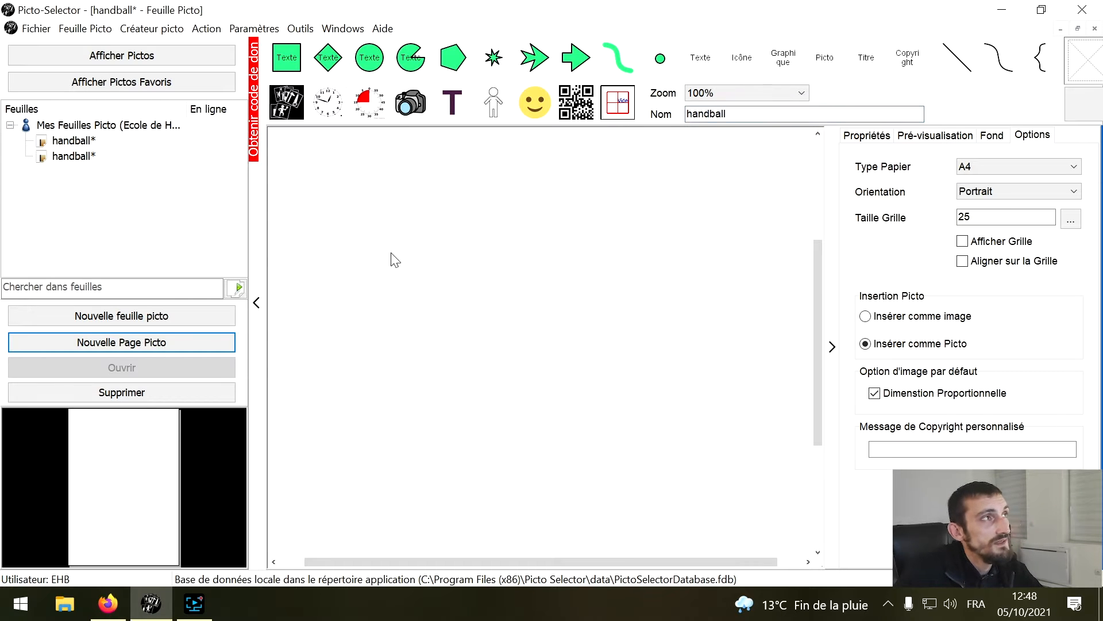
click(121, 55)
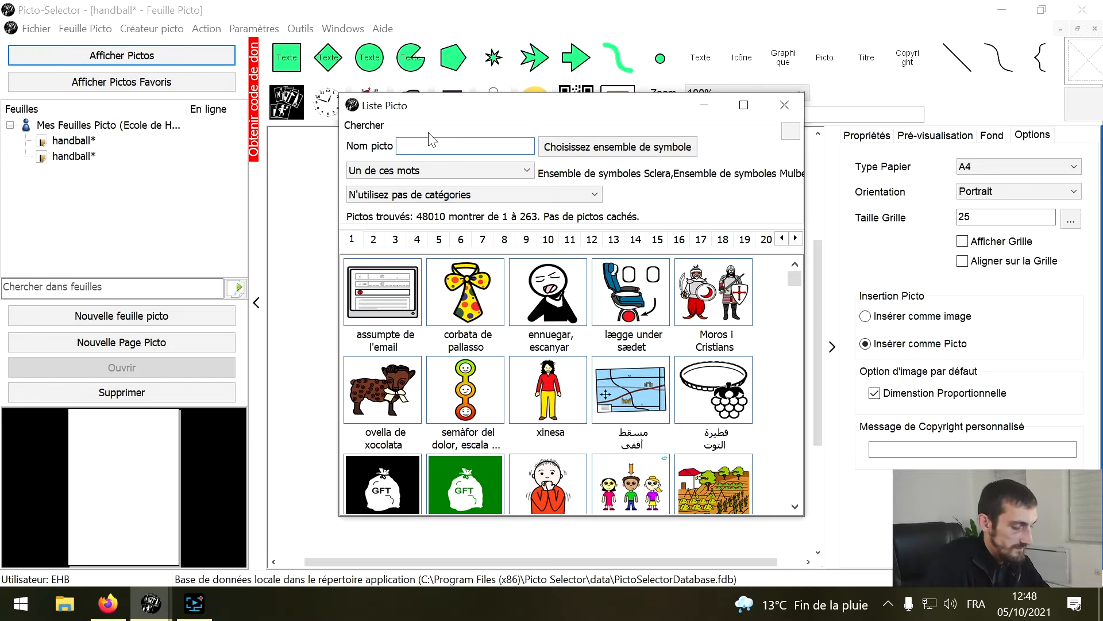
text(handball)
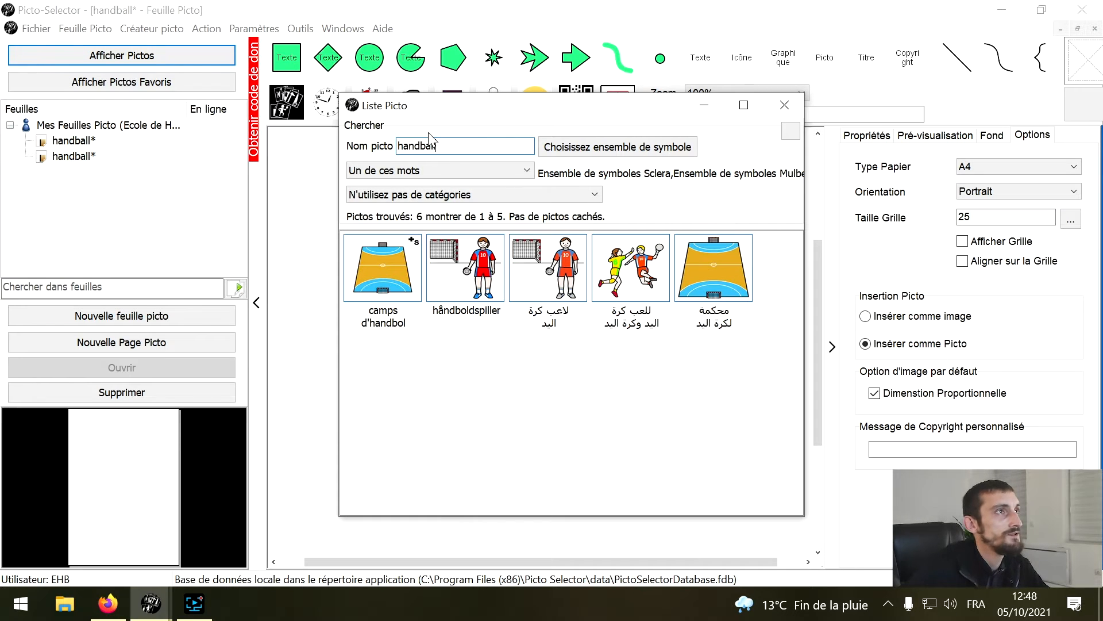
click(784, 104)
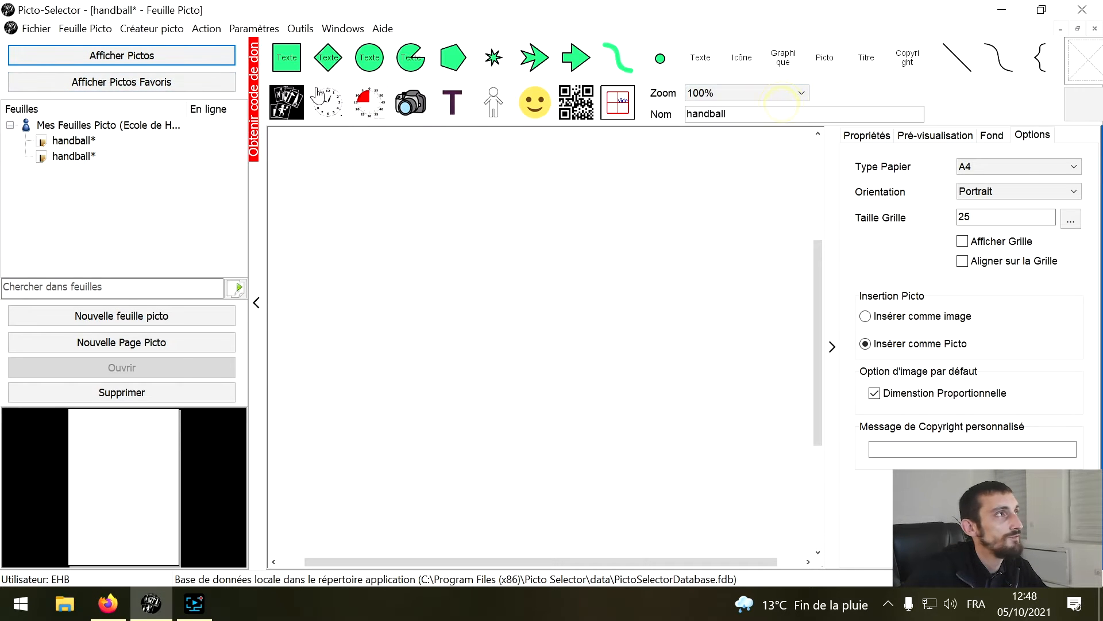
Step: Search the picto library for "handball" and insert the orange-shirted player standing beside a goal into the sheet
click(122, 60)
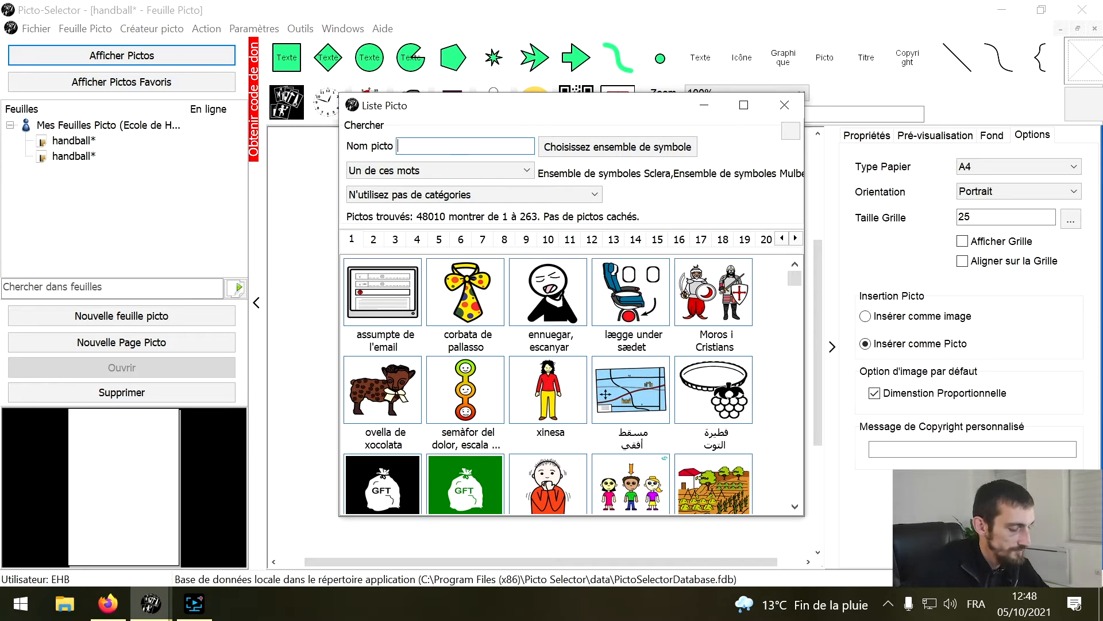
text(handball)
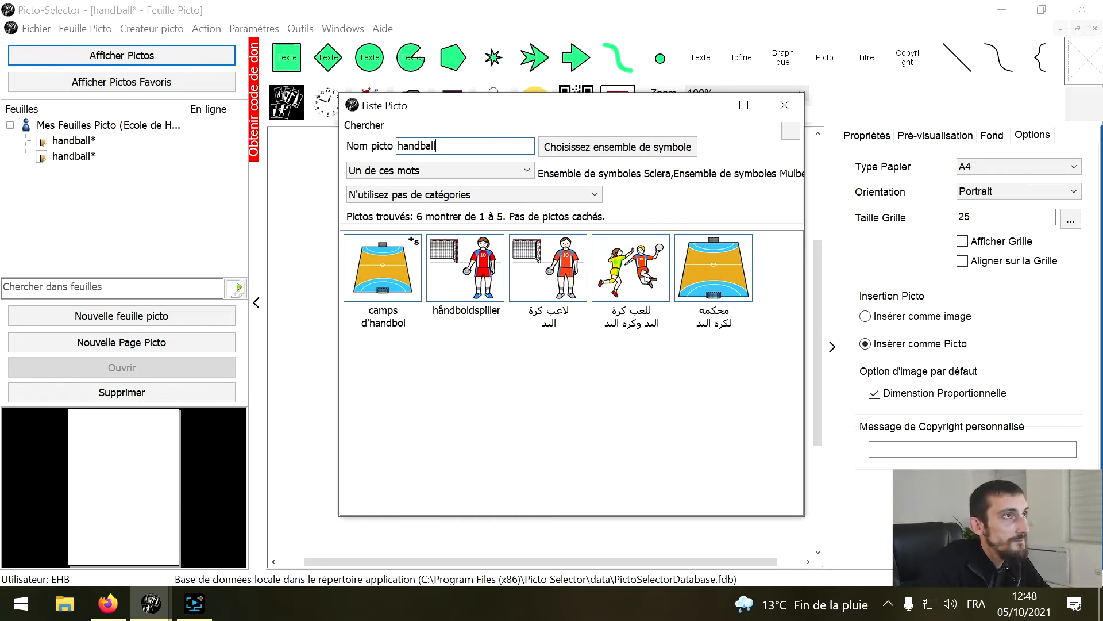
double_click(551, 276)
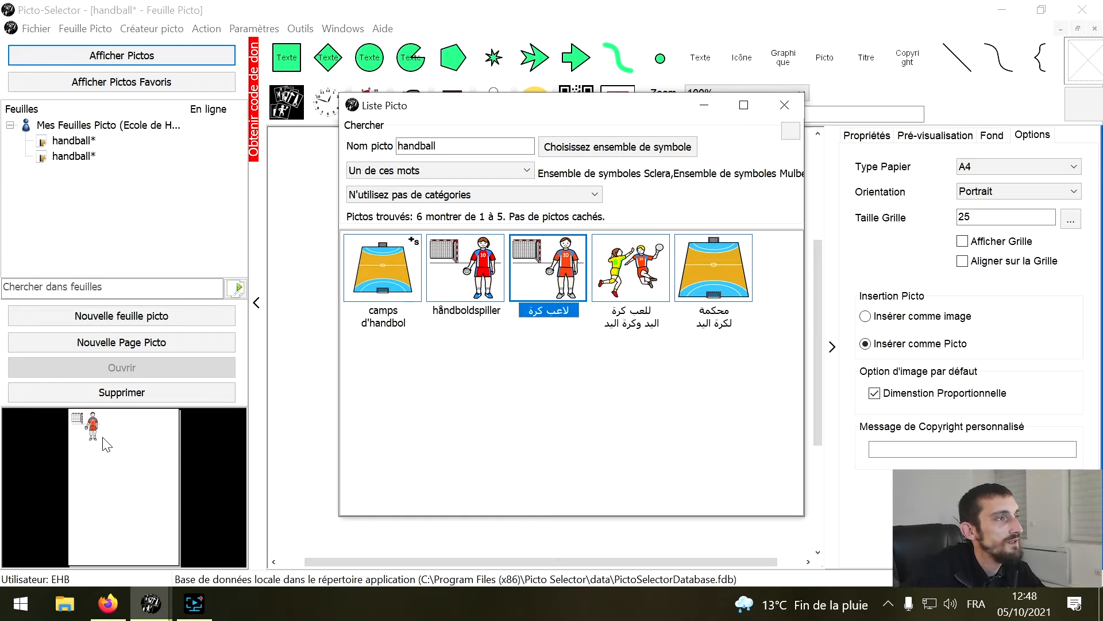
Step: Search the picto library for "bonjour" and add the grey waving figure "sige goddag, hilse" to the sheet
double_click(470, 146)
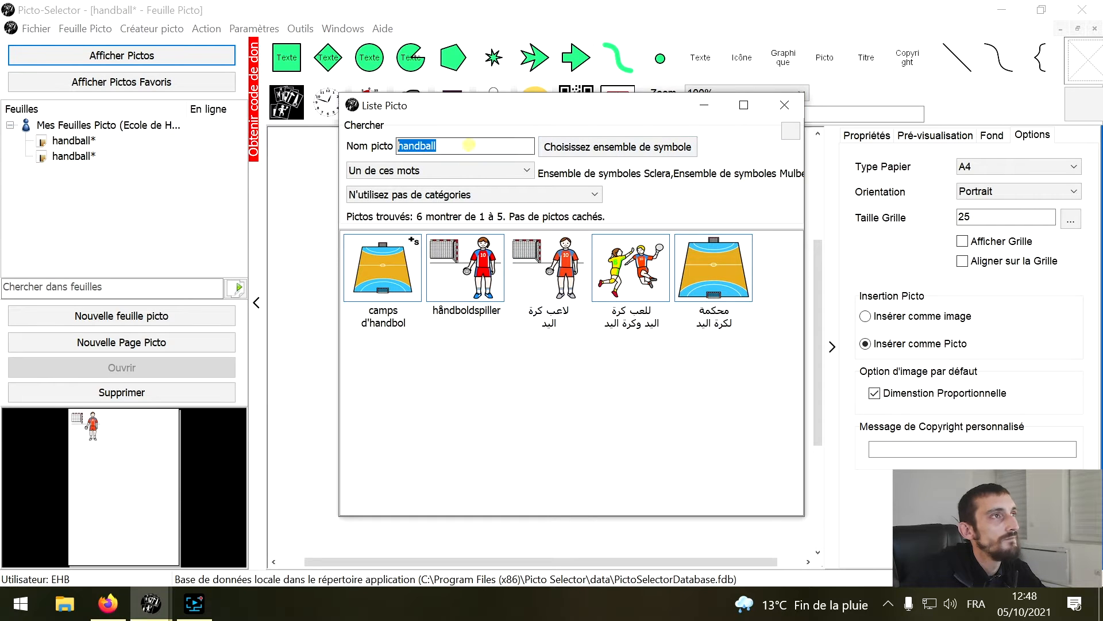
text(bonjour)
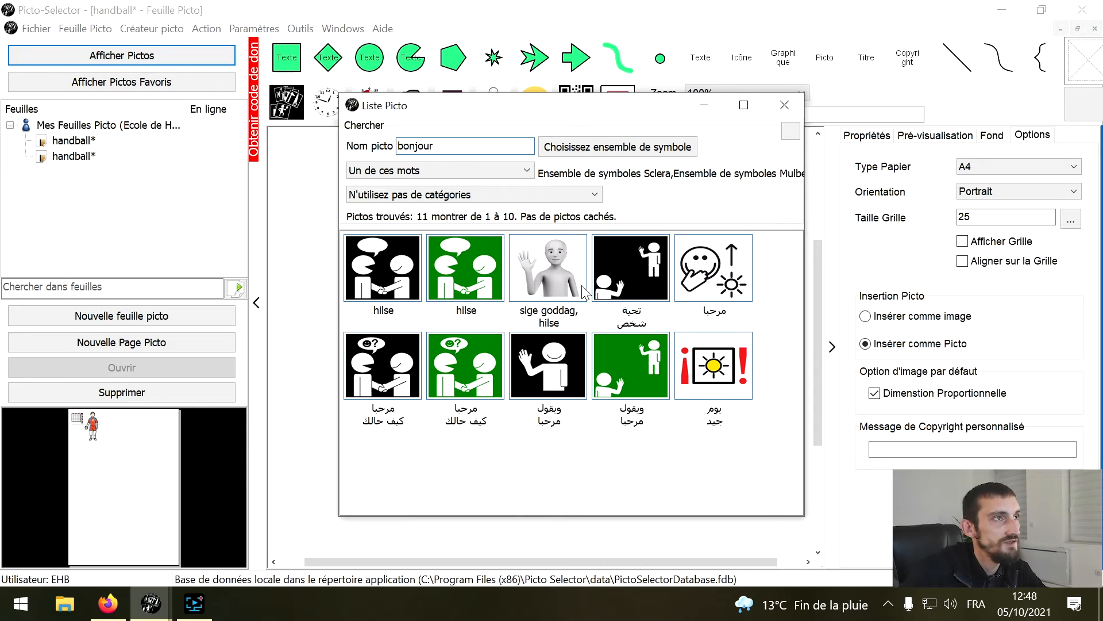
click(527, 260)
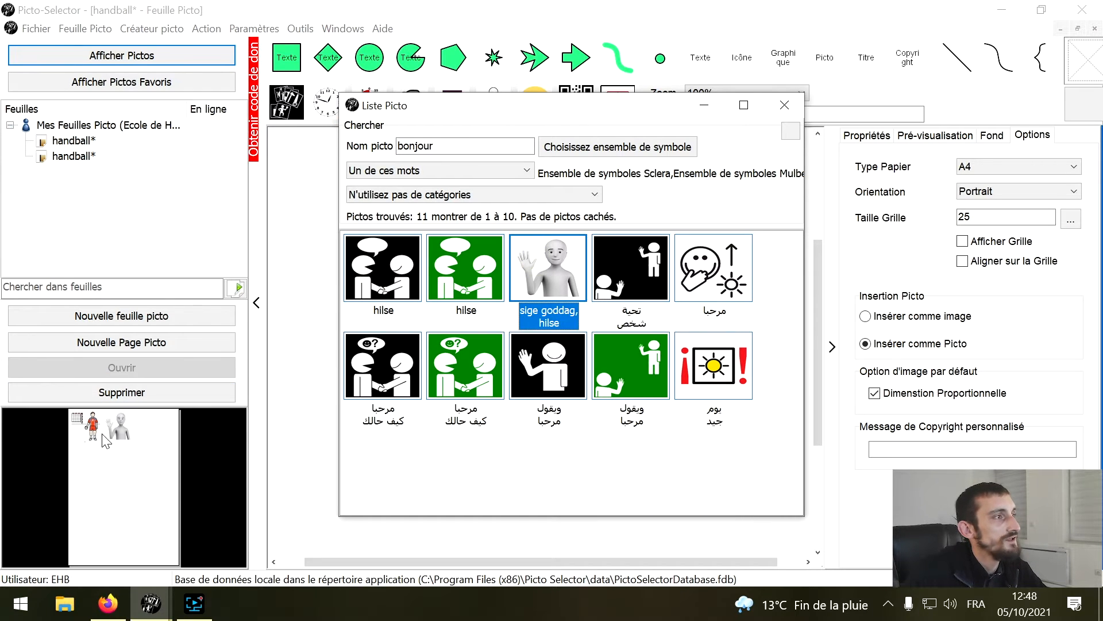
Step: Filter the picto list with "Utiliser cette catégorie" set to covid-19 and clear the name search
double_click(436, 147)
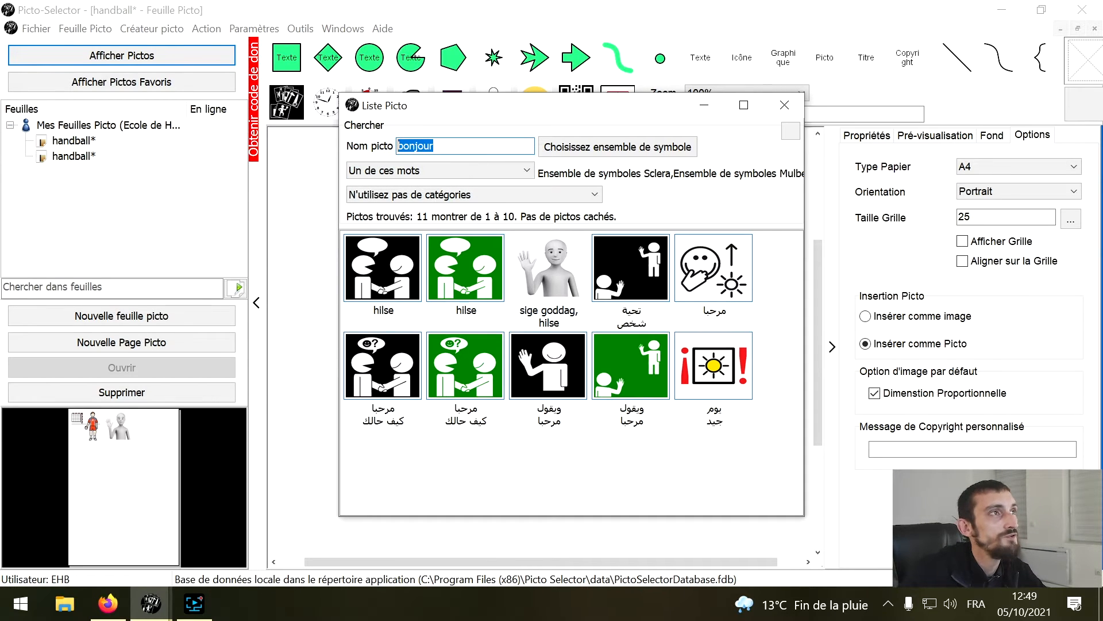
click(595, 199)
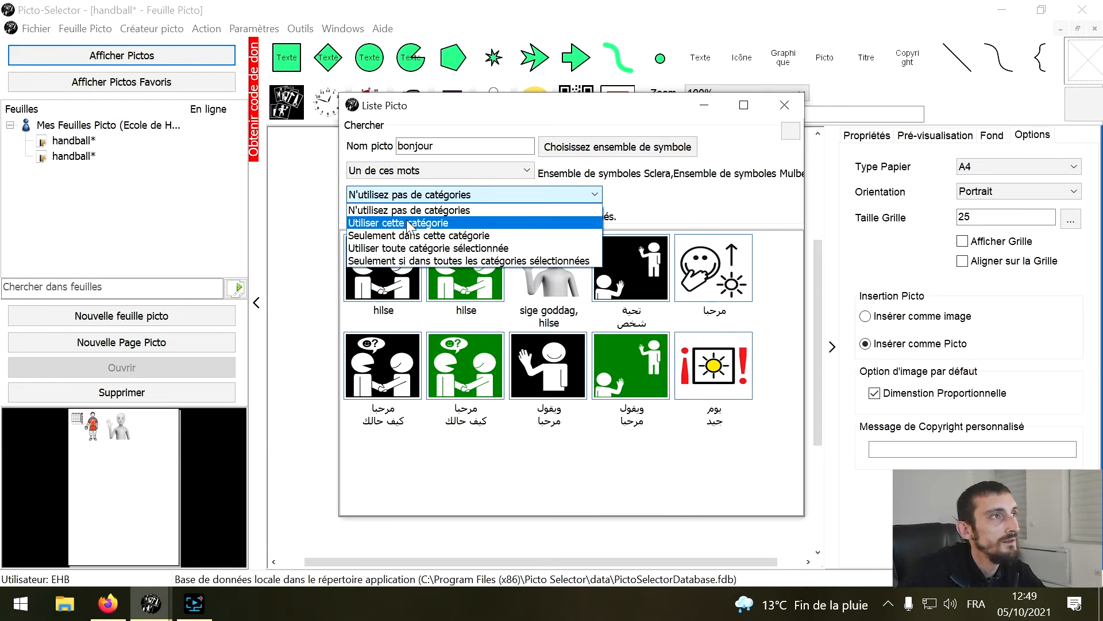
click(378, 224)
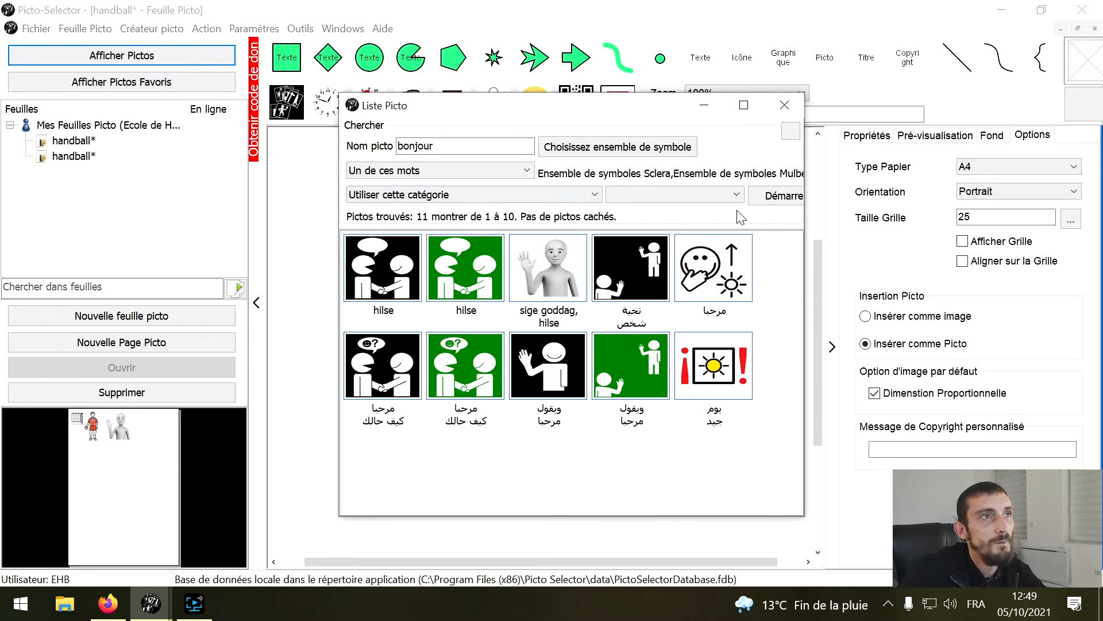
click(737, 195)
drag(738, 230, 741, 246)
click(661, 238)
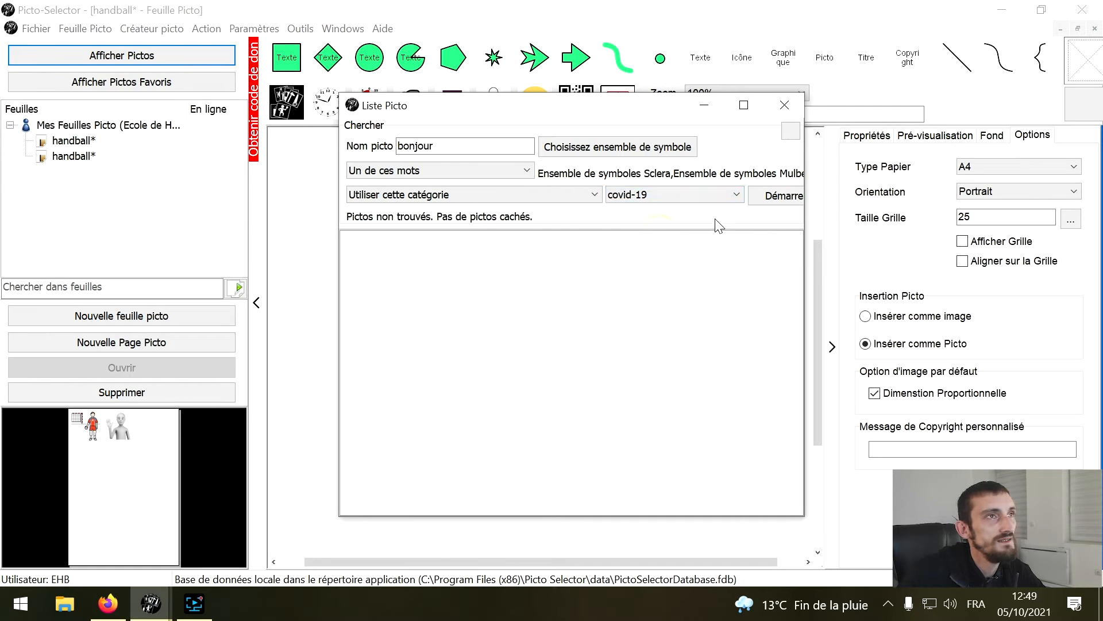
double_click(454, 146)
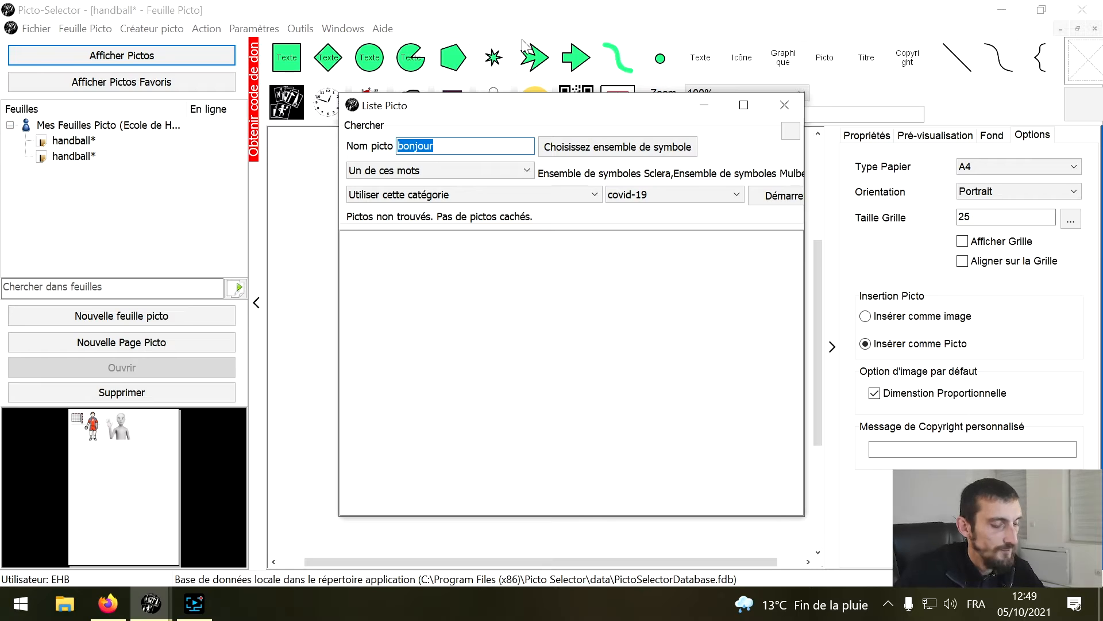
key(BackSpace)
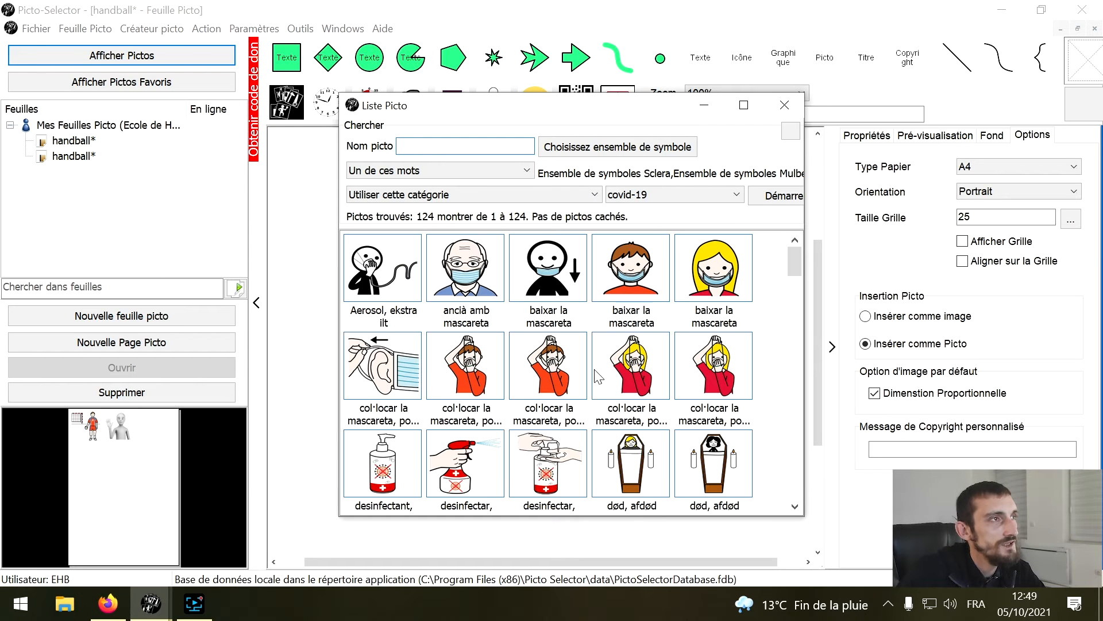
mouse_move(793, 266)
mouse_down()
mouse_move(798, 422)
mouse_move(792, 244)
mouse_up()
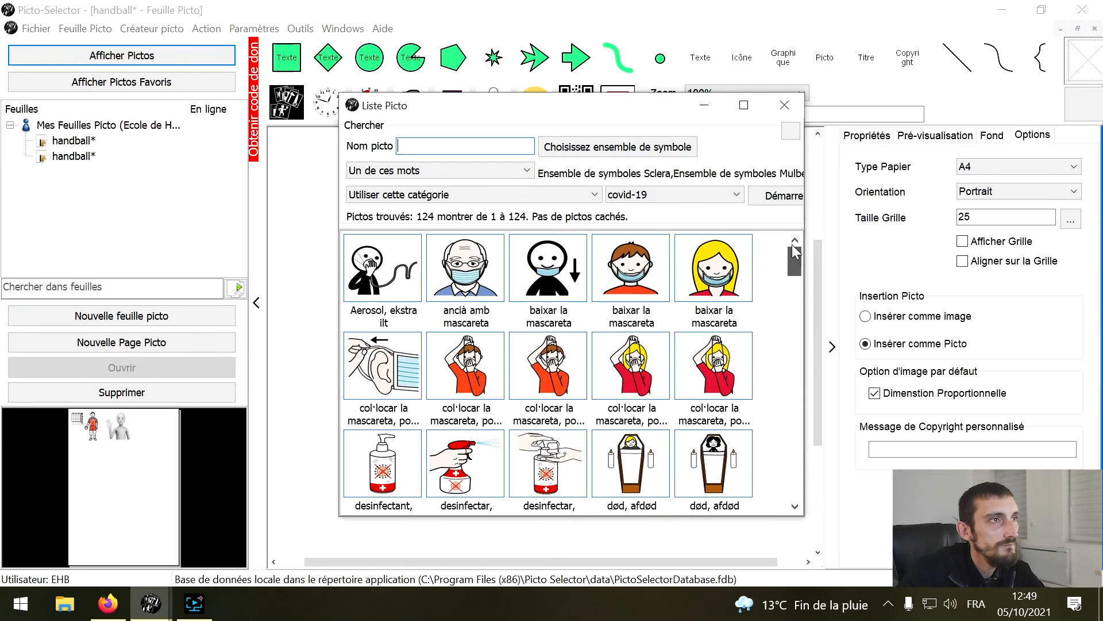
Step: Search the covid-19 pictos for "desinfectant" and insert the hand spraying a red disinfectant bottle into the sheet
click(467, 145)
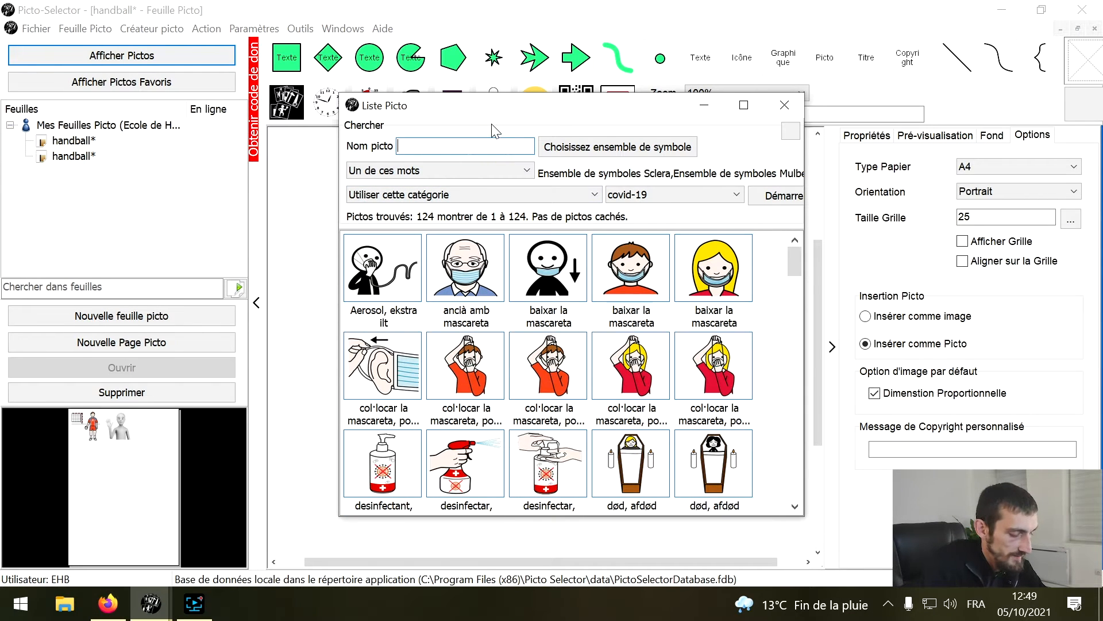
text(desinfectan)
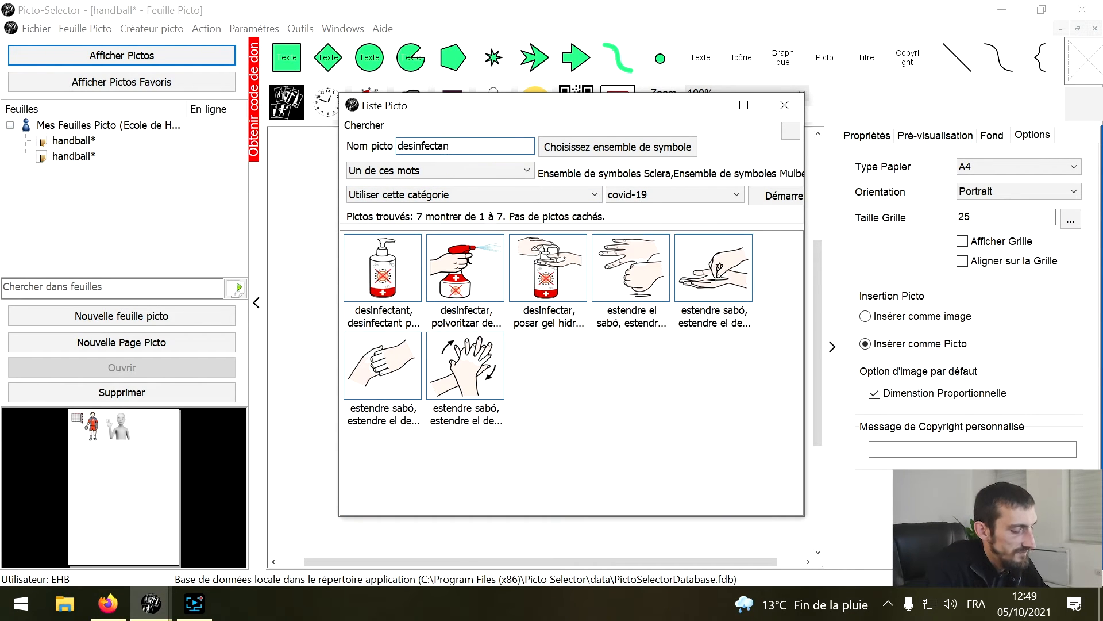
text(t)
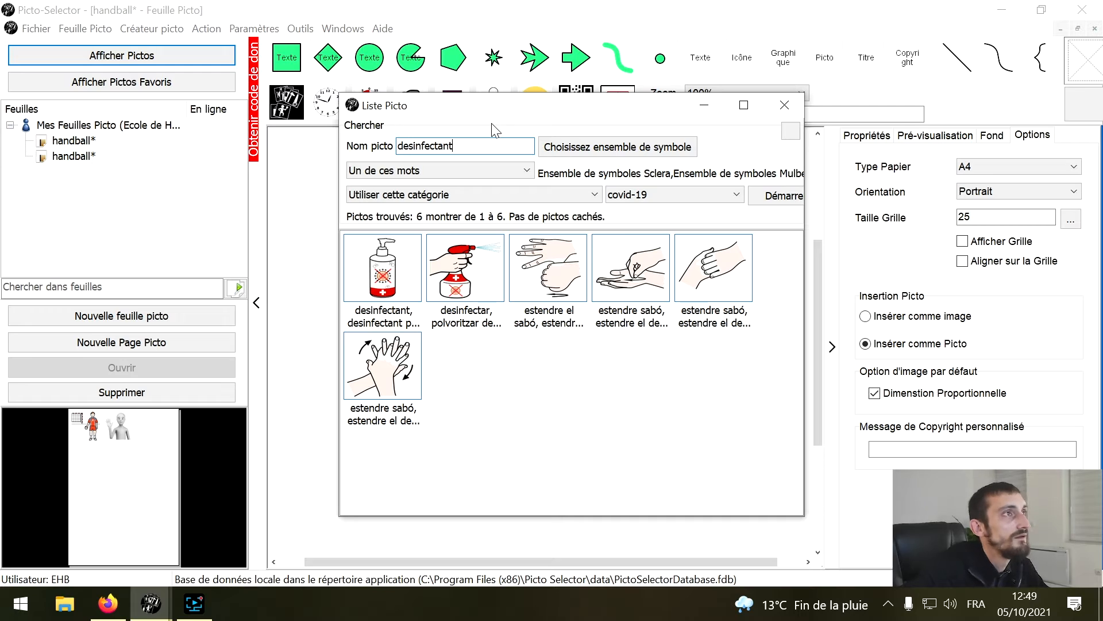
double_click(467, 268)
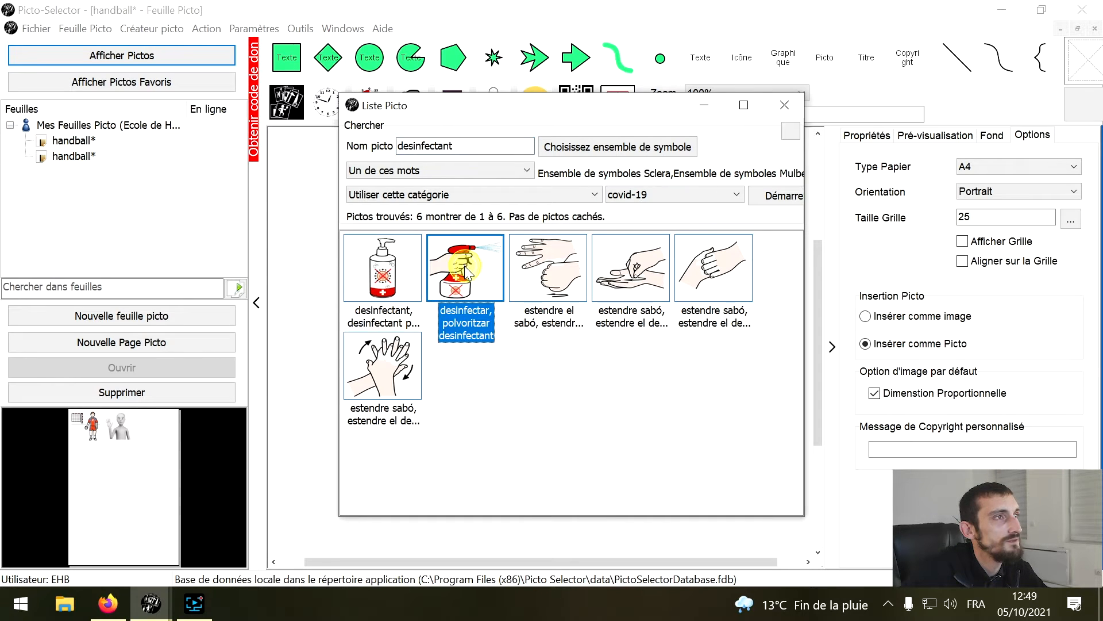
click(784, 108)
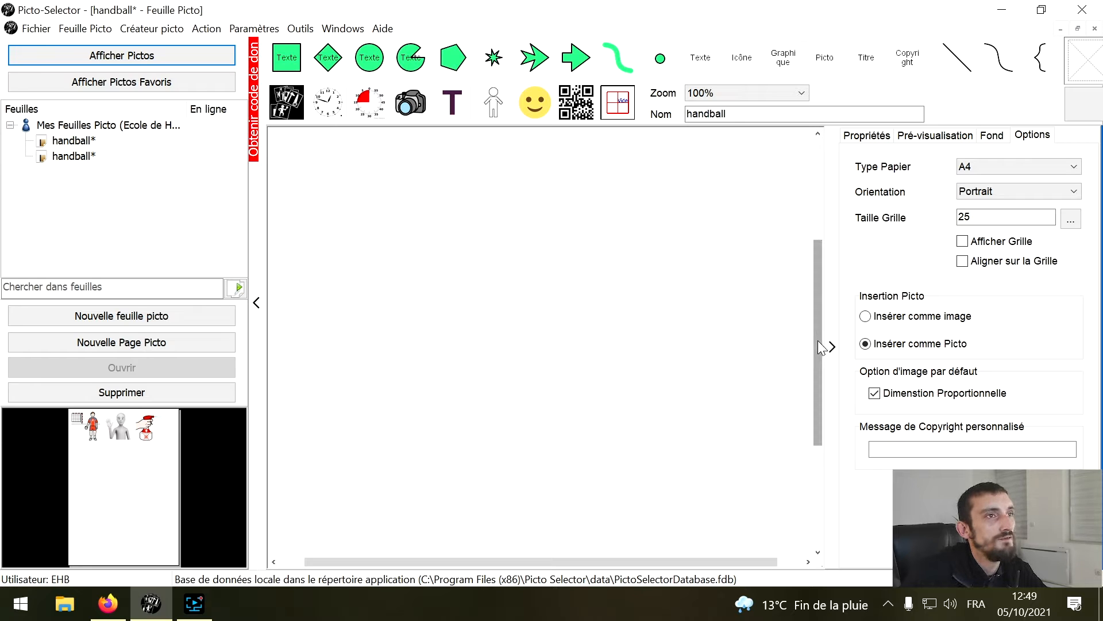
Step: Set the page zoom to 50% and move the waving figure and the spray bottle down to the middle of the page
mouse_move(819, 342)
mouse_down()
mouse_move(827, 263)
mouse_move(808, 202)
mouse_up()
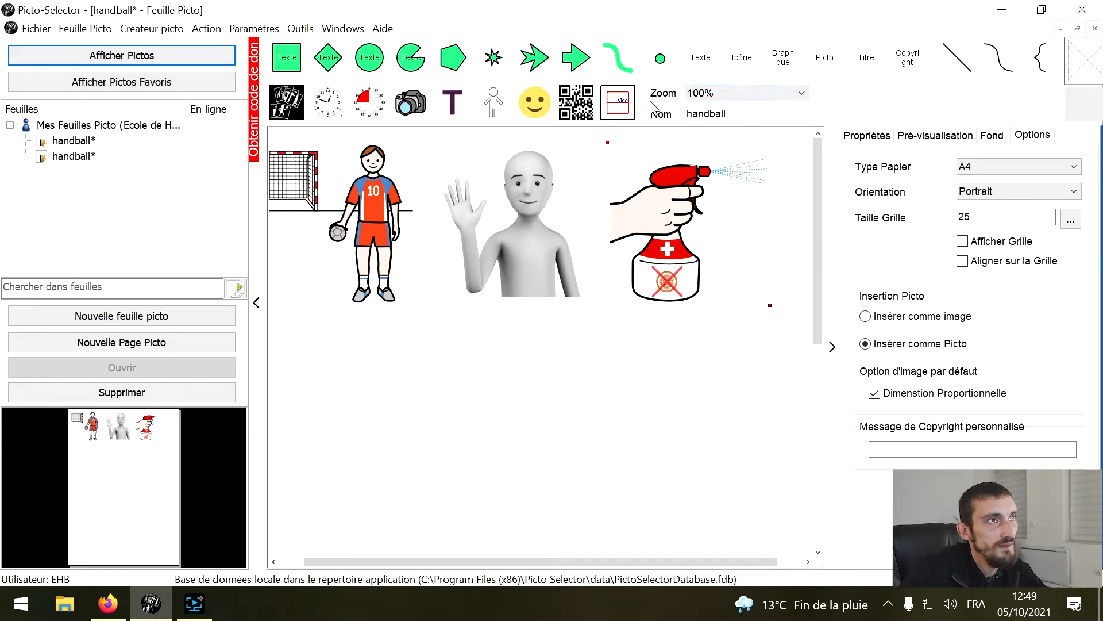
click(802, 93)
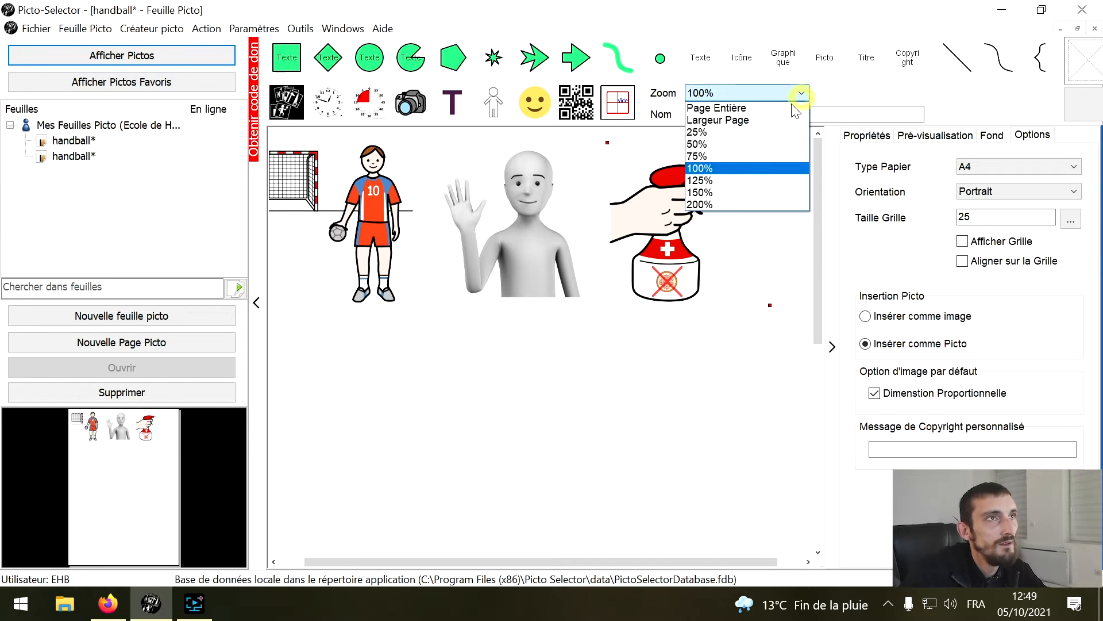
click(763, 144)
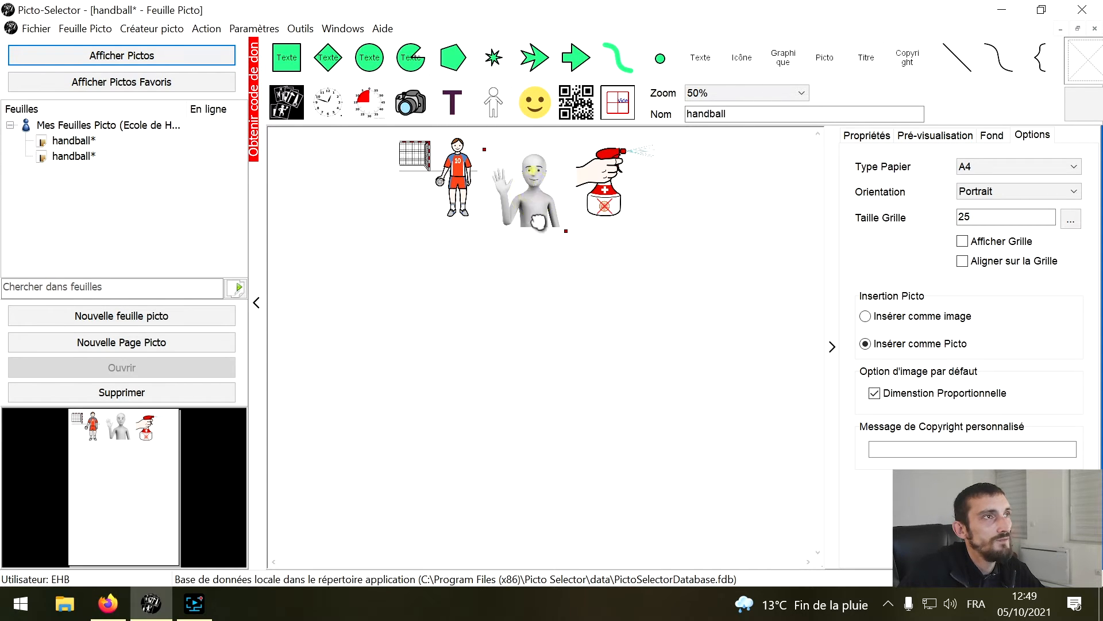
drag(533, 180, 508, 331)
drag(601, 172, 630, 335)
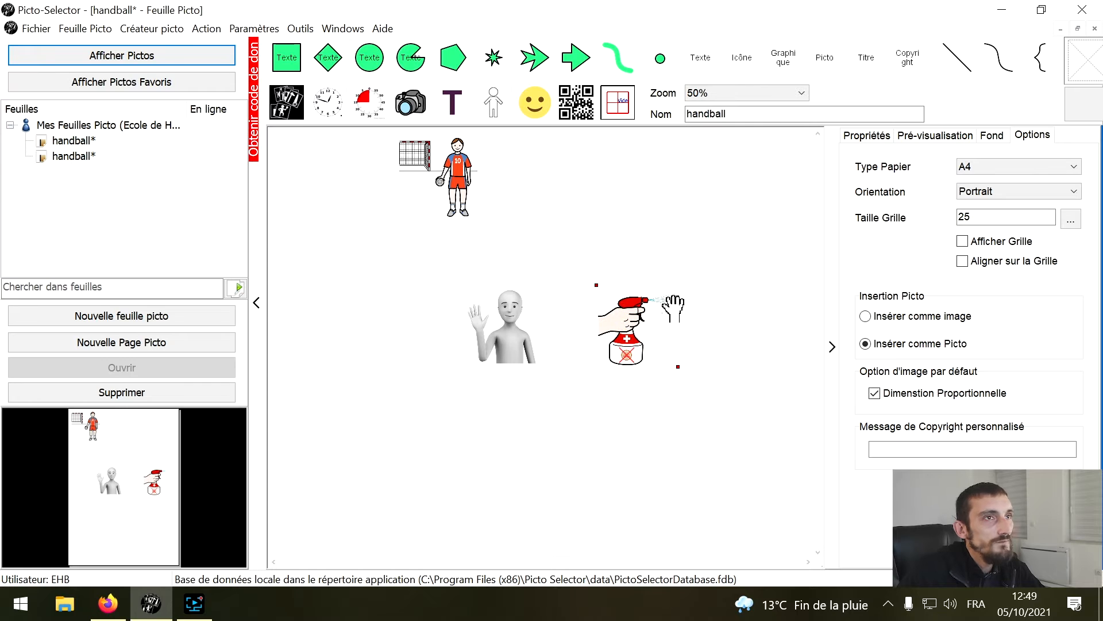
drag(378, 275, 359, 356)
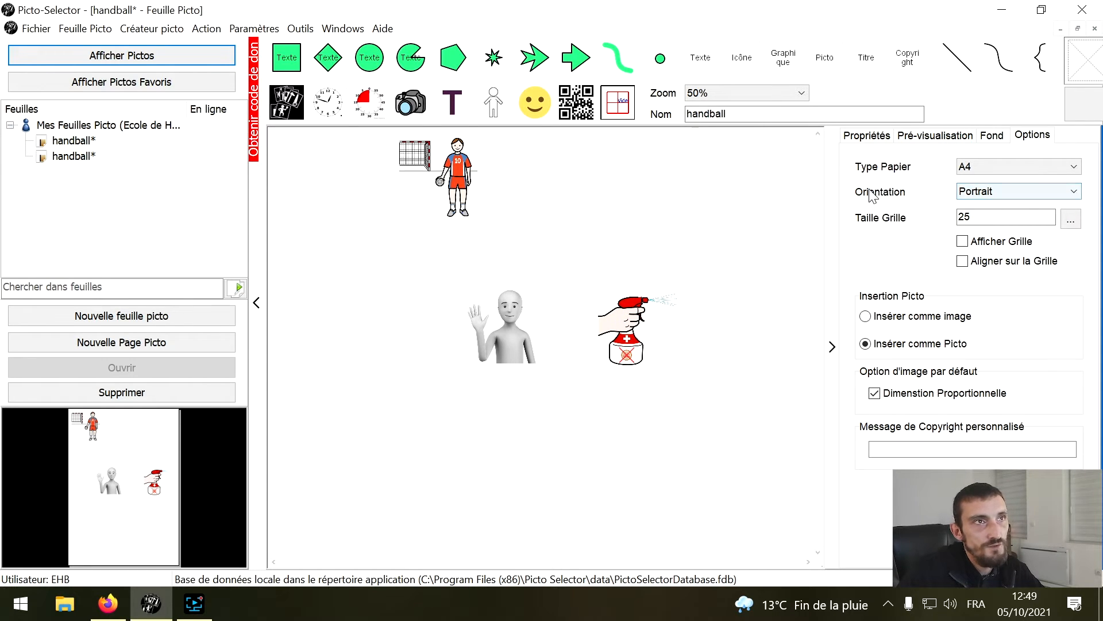
Step: Switch the page orientation to Paysage and return it to Portrait
click(988, 191)
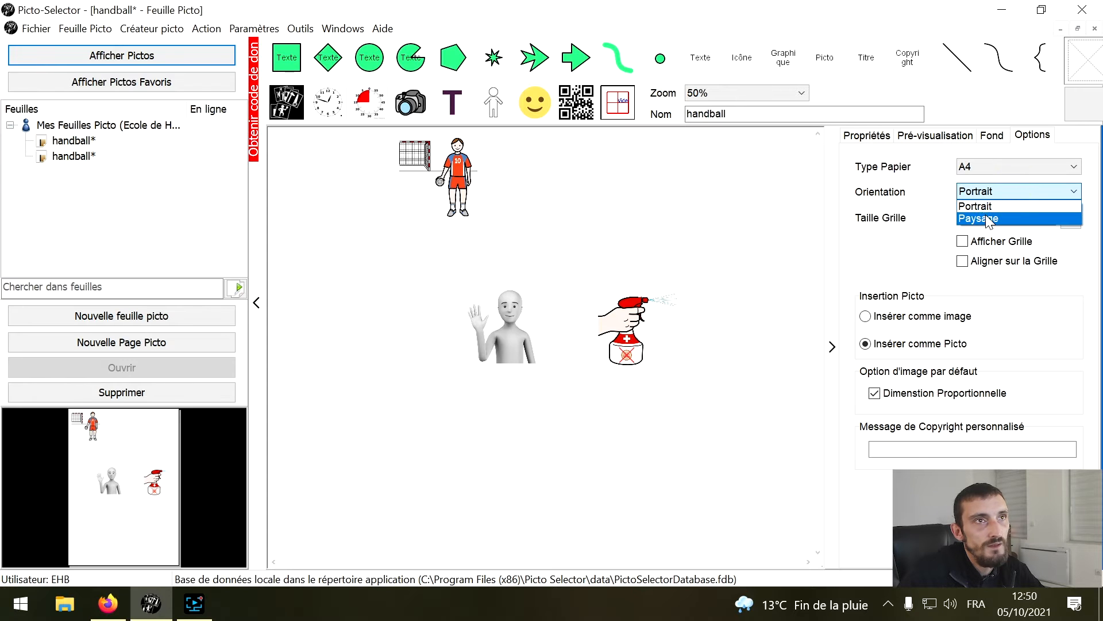
click(1011, 215)
click(1008, 196)
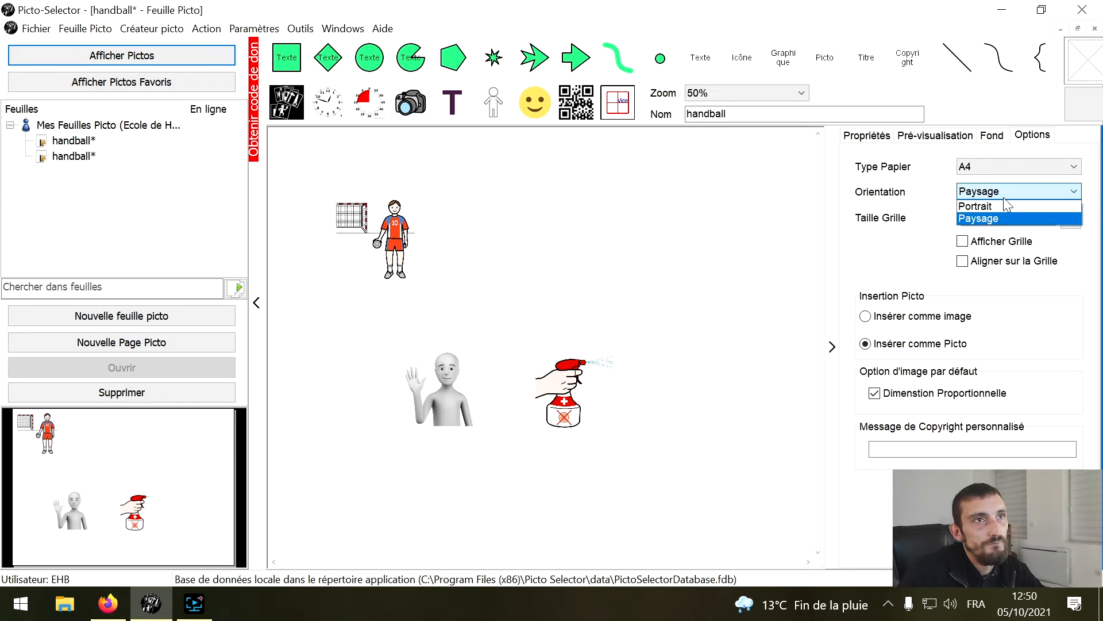
click(999, 207)
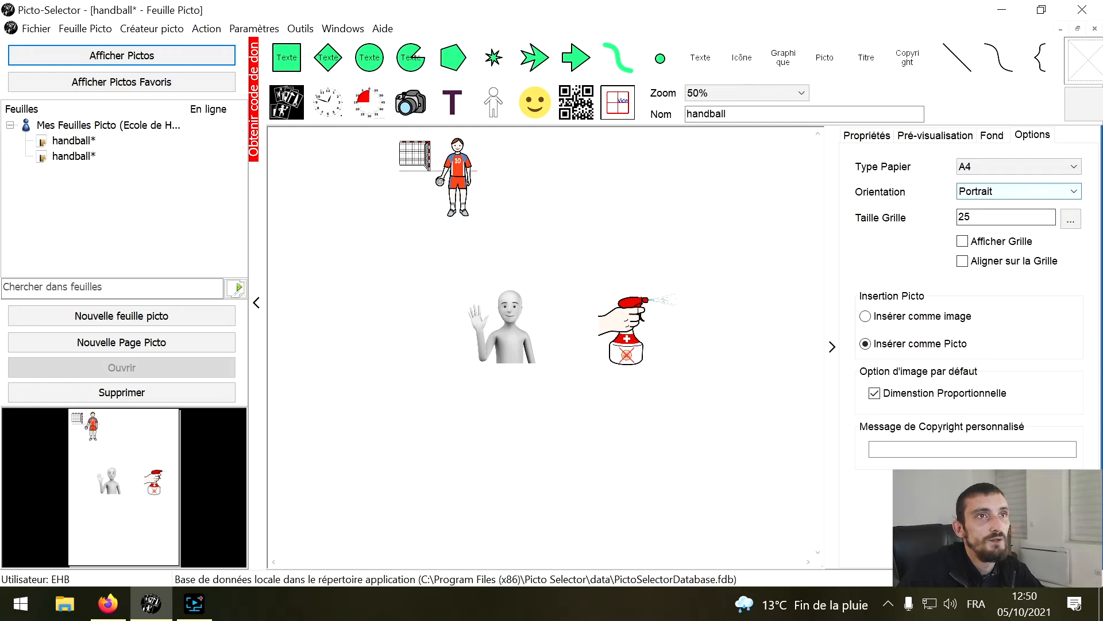
Step: Display the page grid, set its size to 100, and hide the grid again
click(964, 242)
double_click(984, 216)
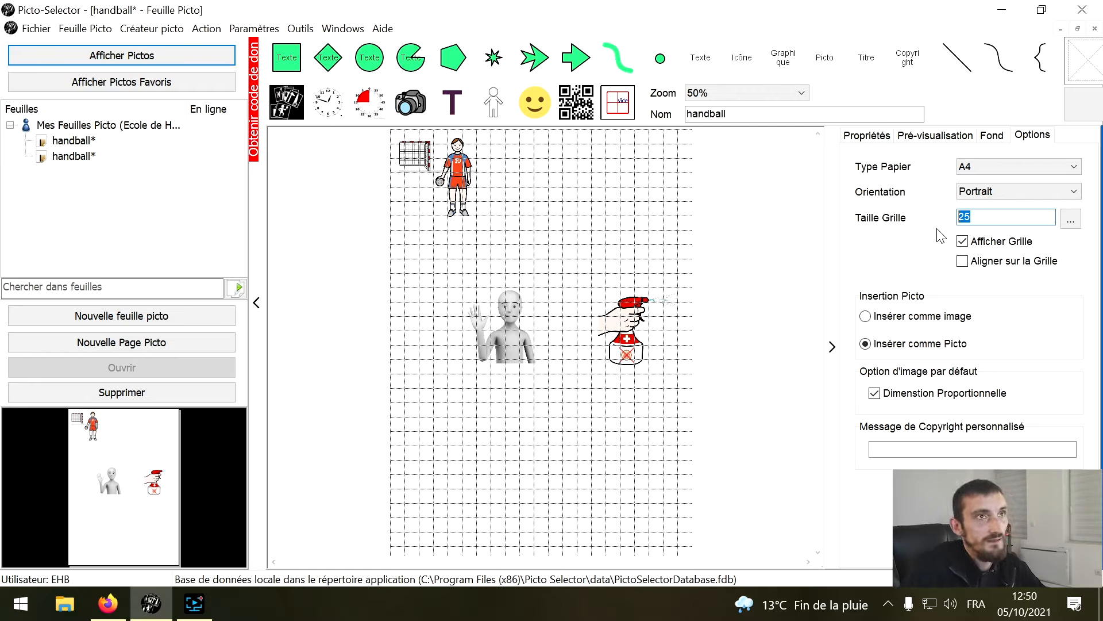
click(1071, 219)
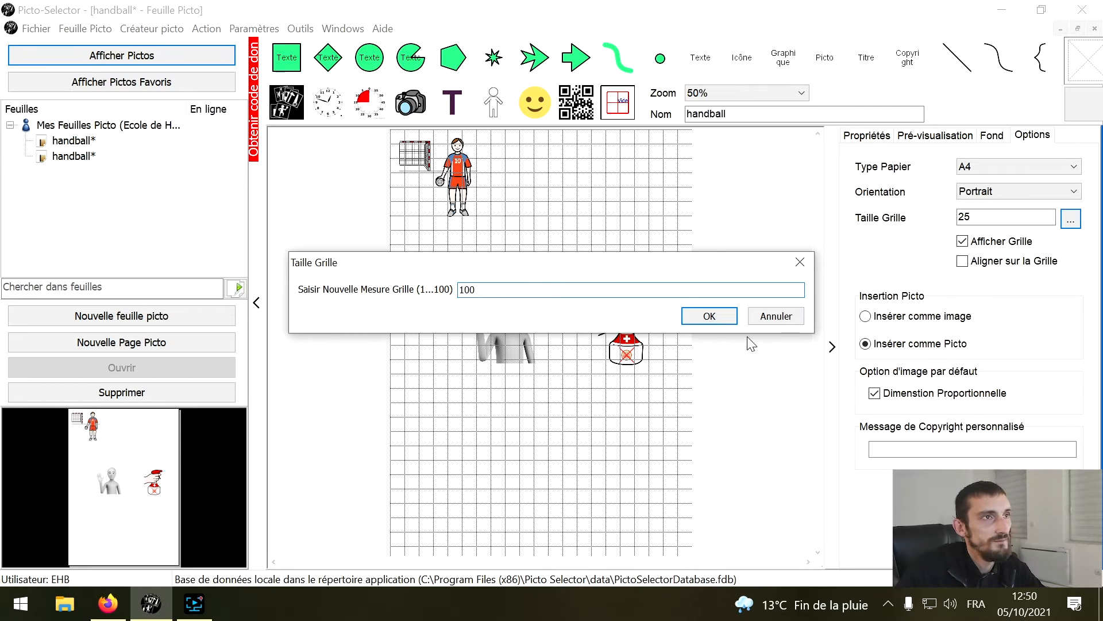
text(100)
click(709, 316)
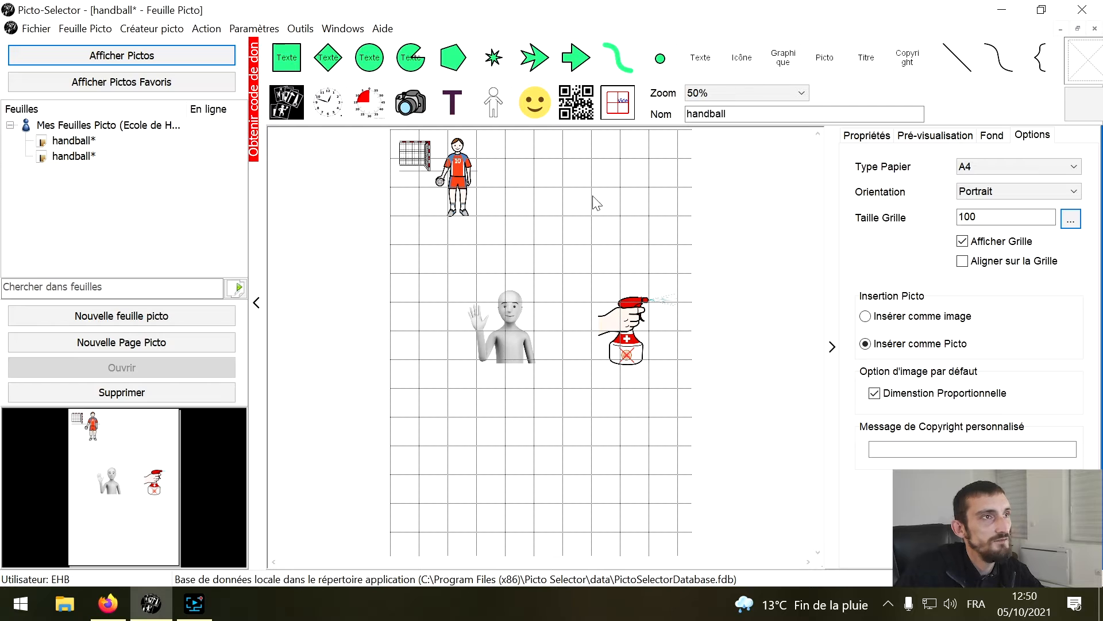
click(962, 241)
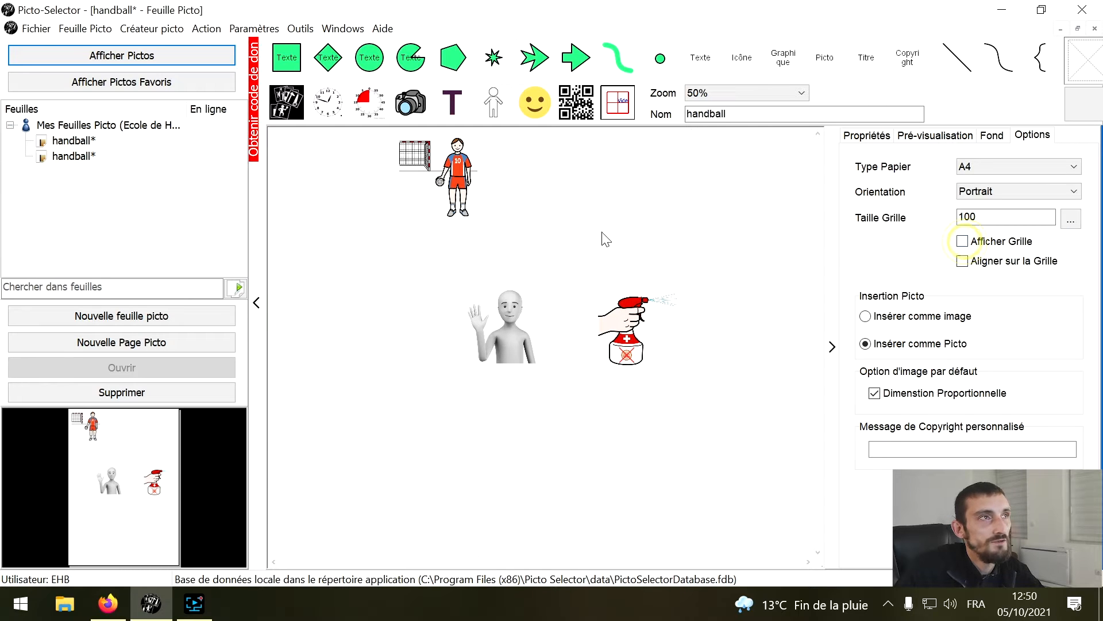
Step: Centre the handball player at the page top, put the waving figure beneath it, and place the spray bottle lower on the left
drag(458, 190, 543, 183)
drag(505, 330, 562, 281)
mouse_move(648, 348)
mouse_down()
mouse_move(524, 377)
mouse_move(495, 411)
mouse_up()
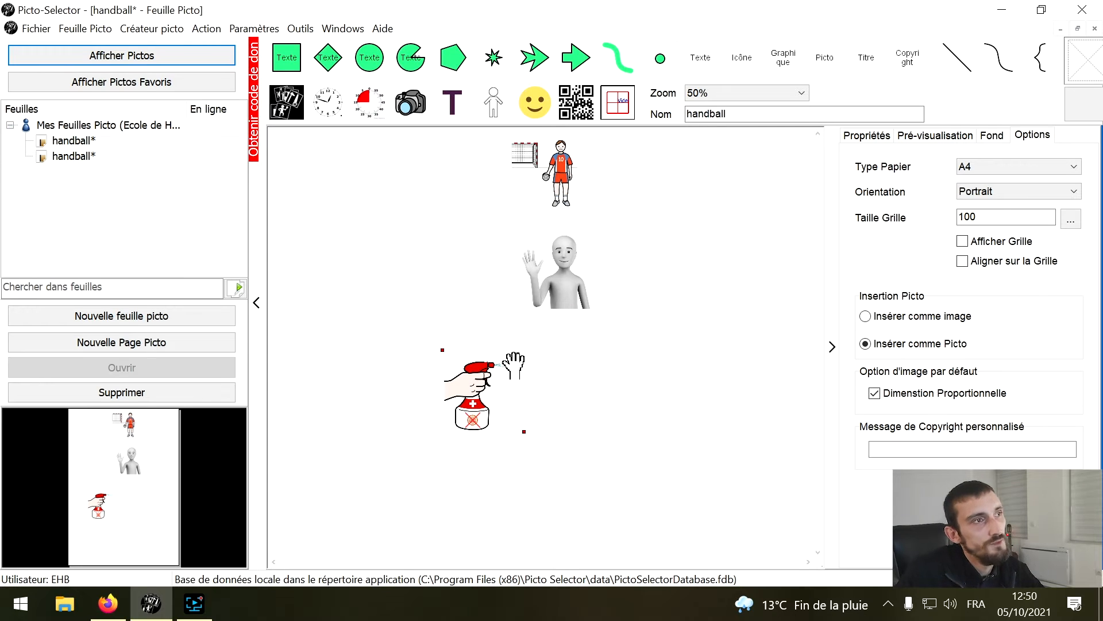
Step: Nudge the spray bottle picto left, duplicate it, and place the copy to its right in the same row
drag(477, 389, 466, 389)
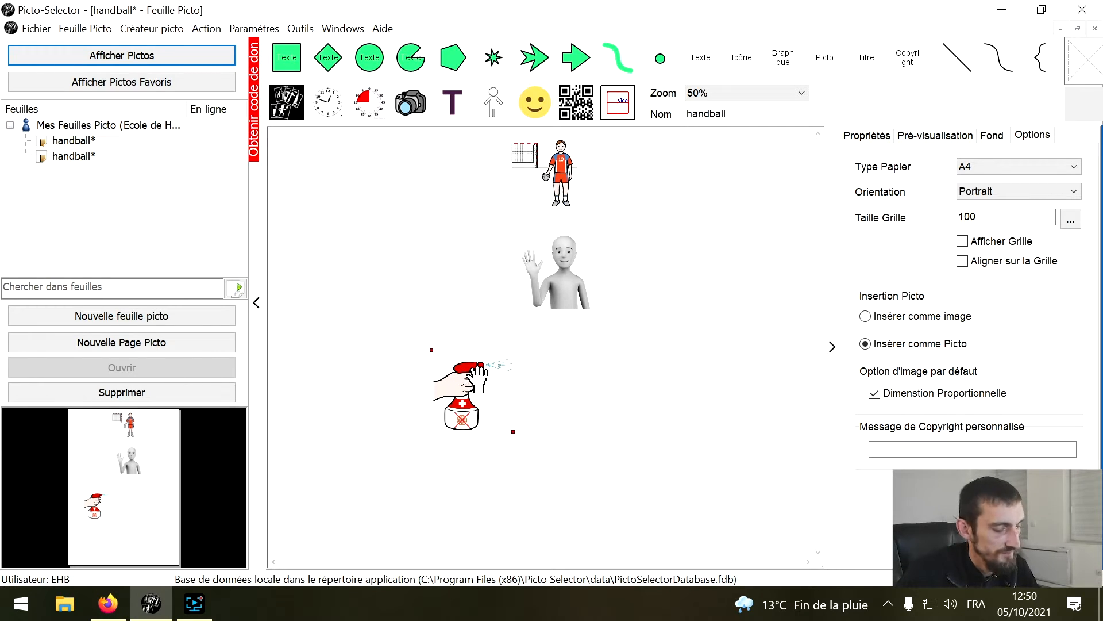
key(ctrl+d)
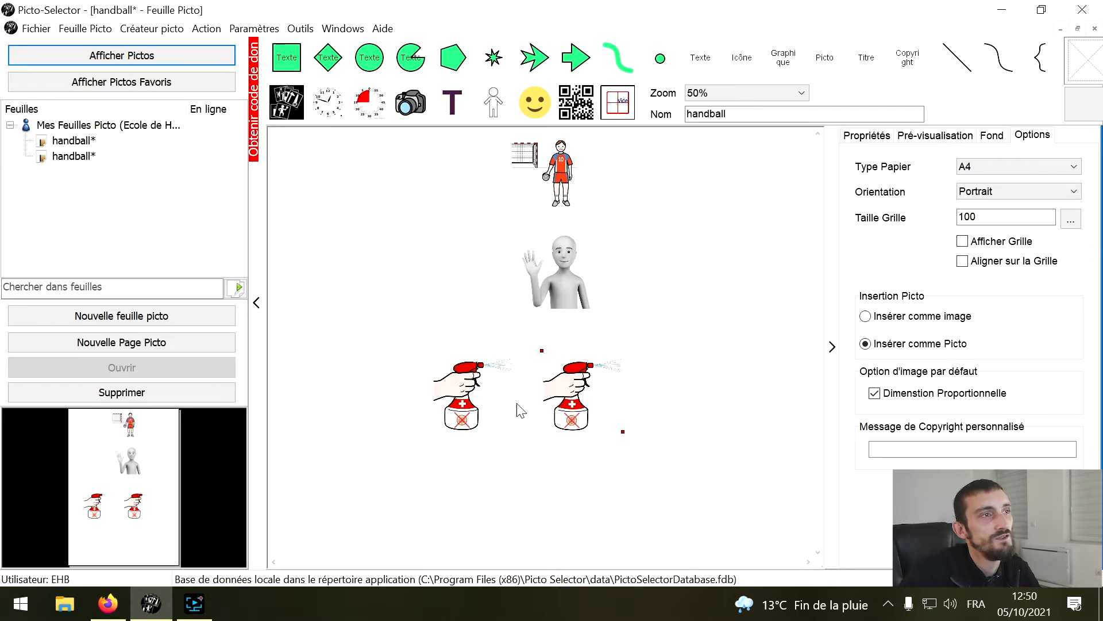
drag(583, 404, 620, 404)
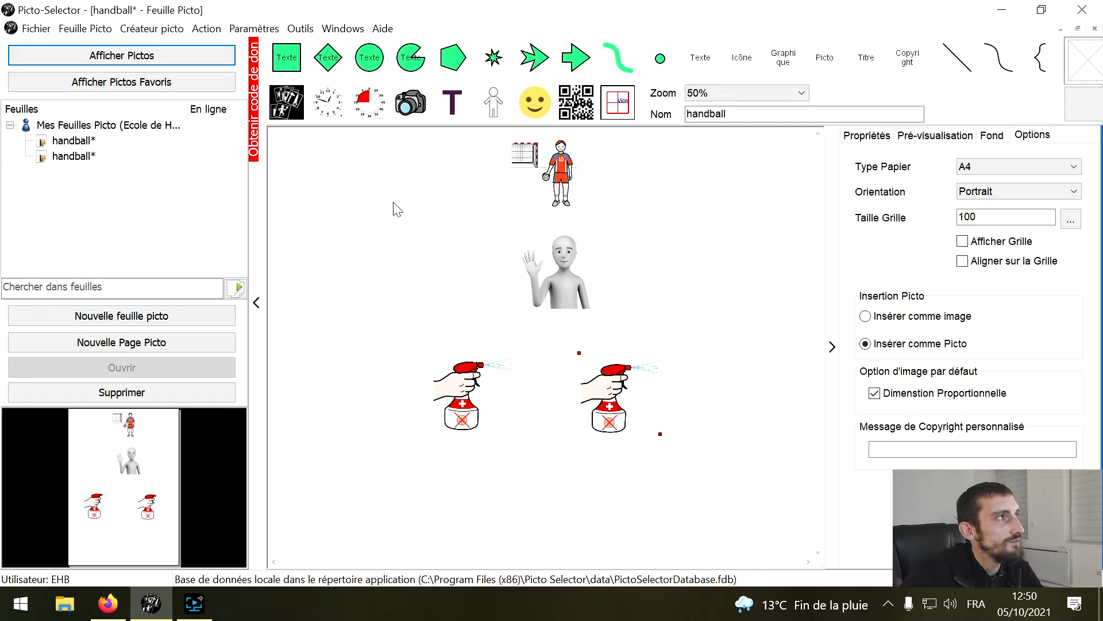
Step: Search the whole picto library for "banc" and insert the brown park bench "bænk" below the left spray bottle
click(173, 57)
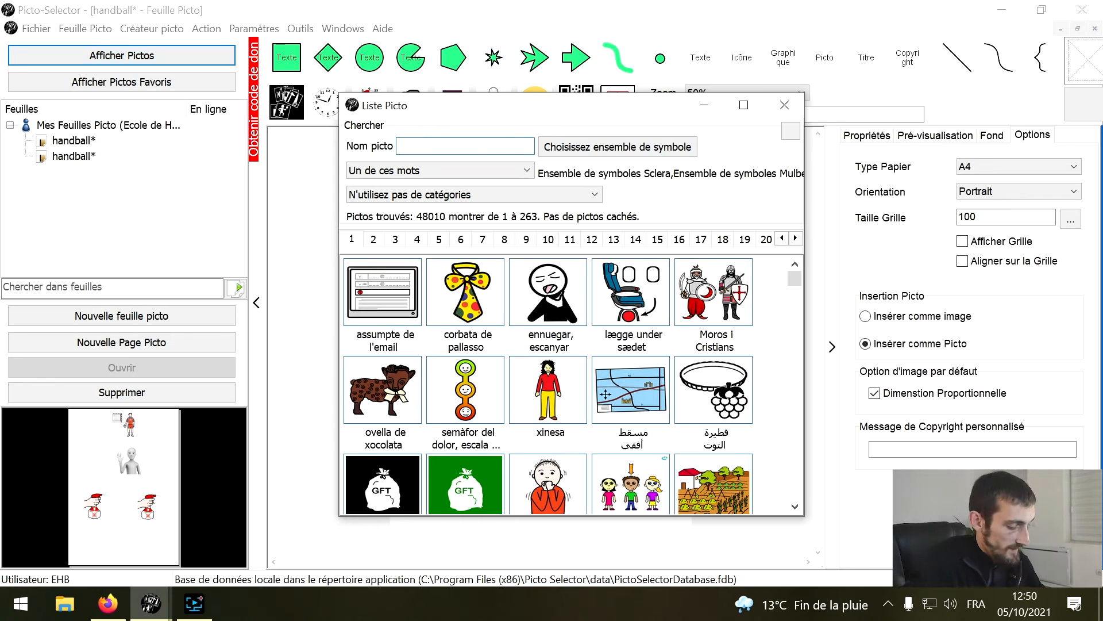
text(banc)
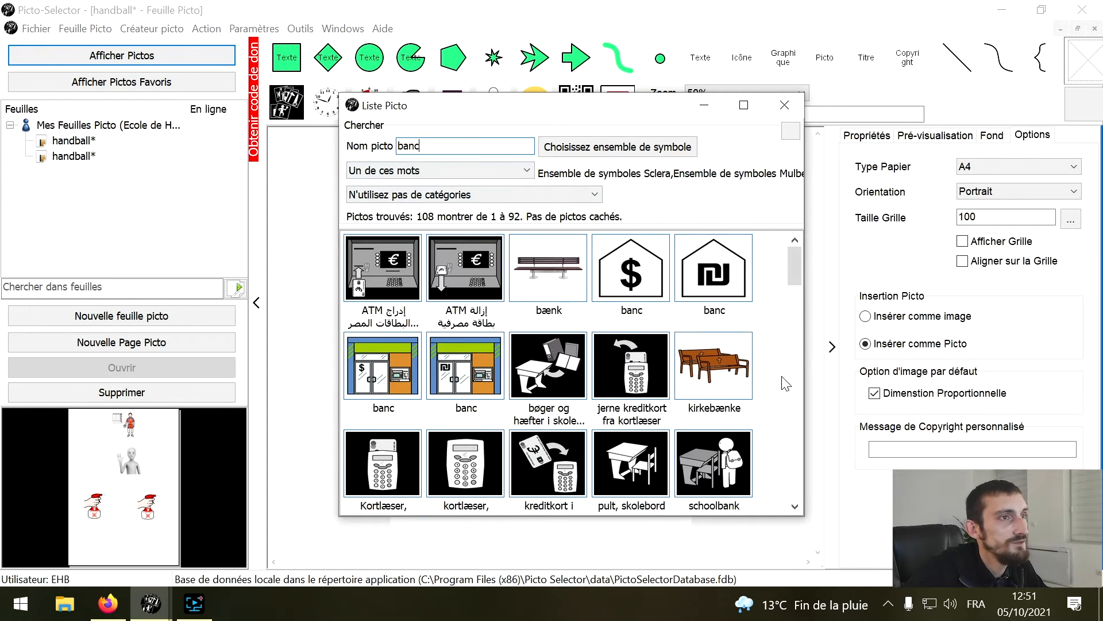
scroll(795, 263, down, 1)
scroll(796, 263, up, 1)
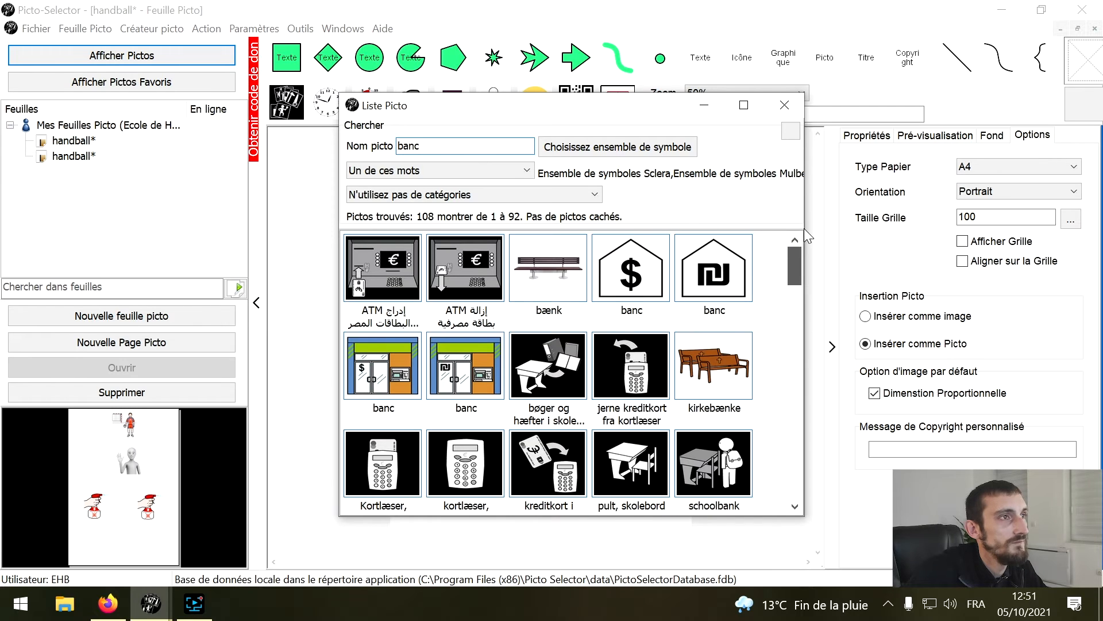
double_click(556, 259)
click(785, 106)
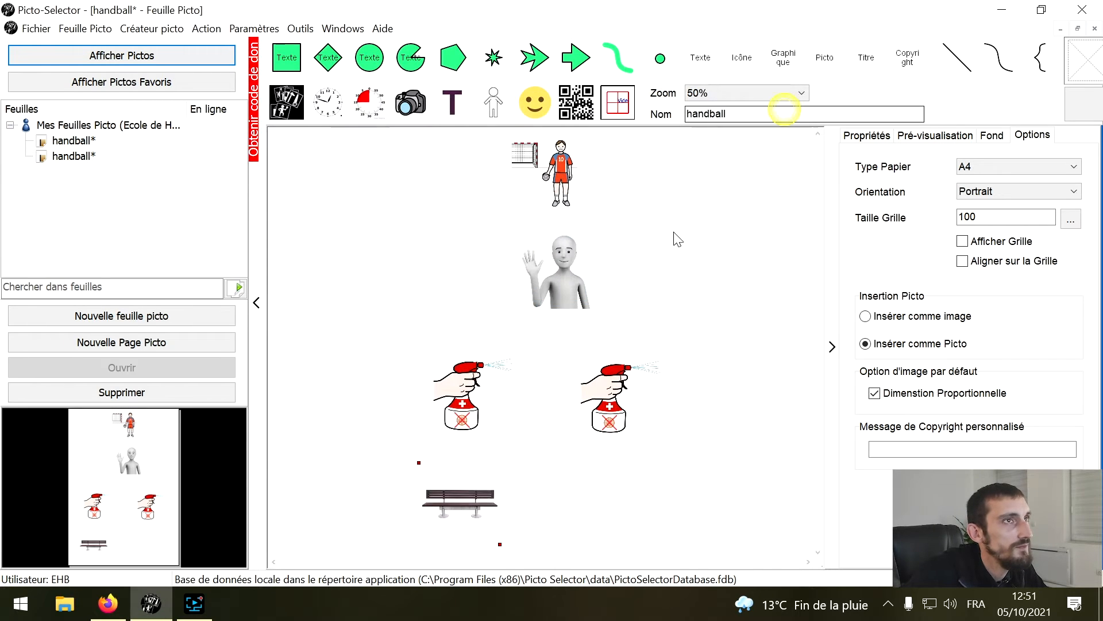
Step: Search the picto library for "cercle", insert the "cercles" picto, and move it to the right of the bench
click(601, 412)
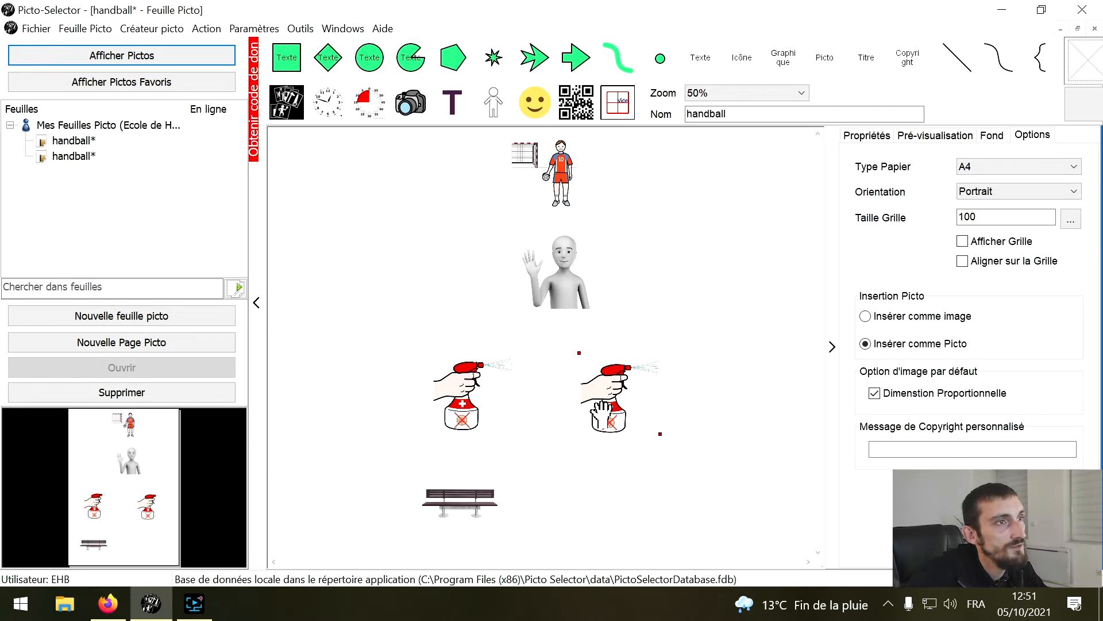
click(133, 57)
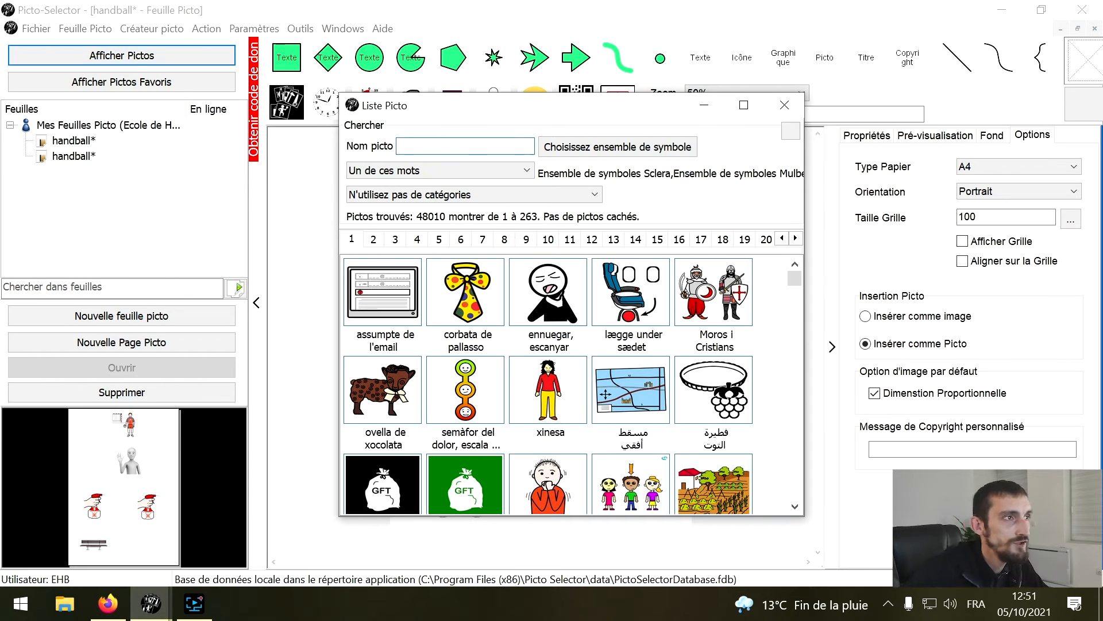
text(cercle)
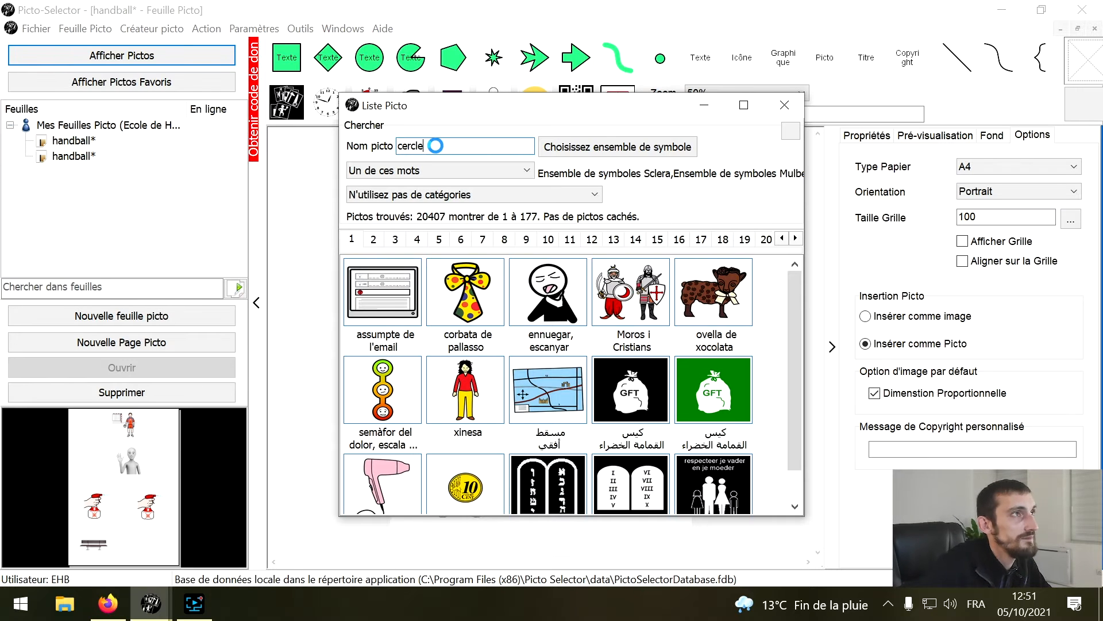
double_click(383, 286)
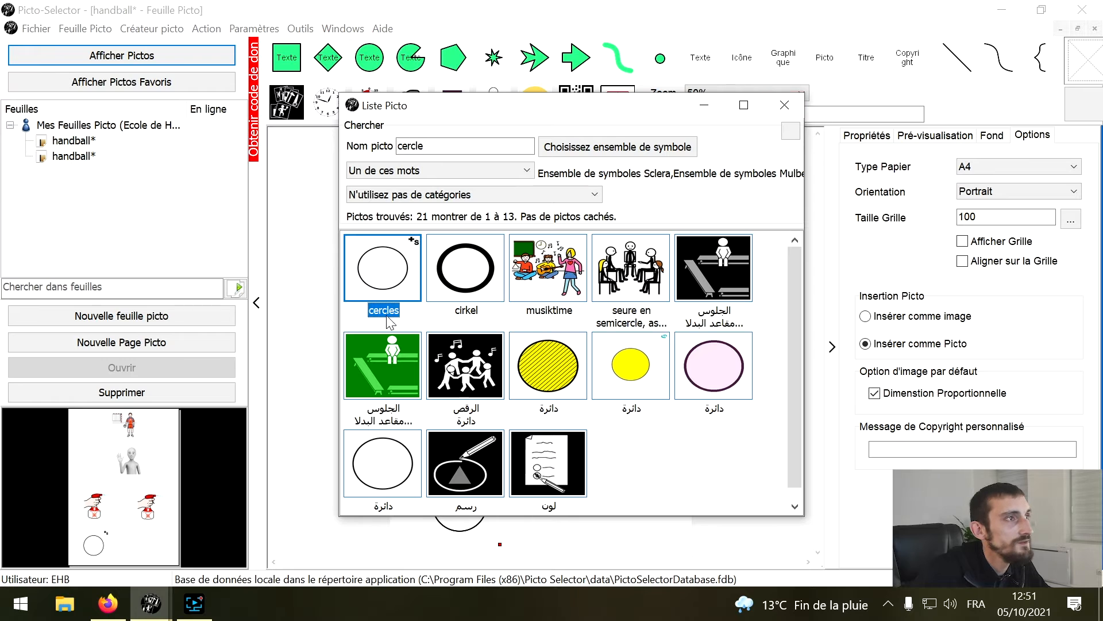
click(785, 105)
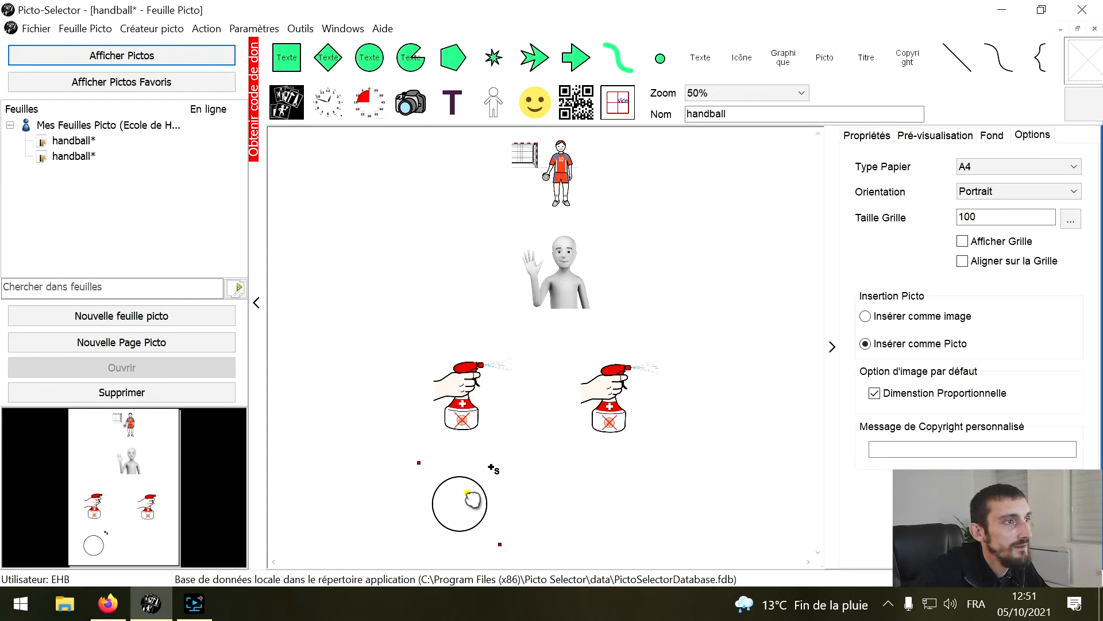
drag(460, 501, 615, 495)
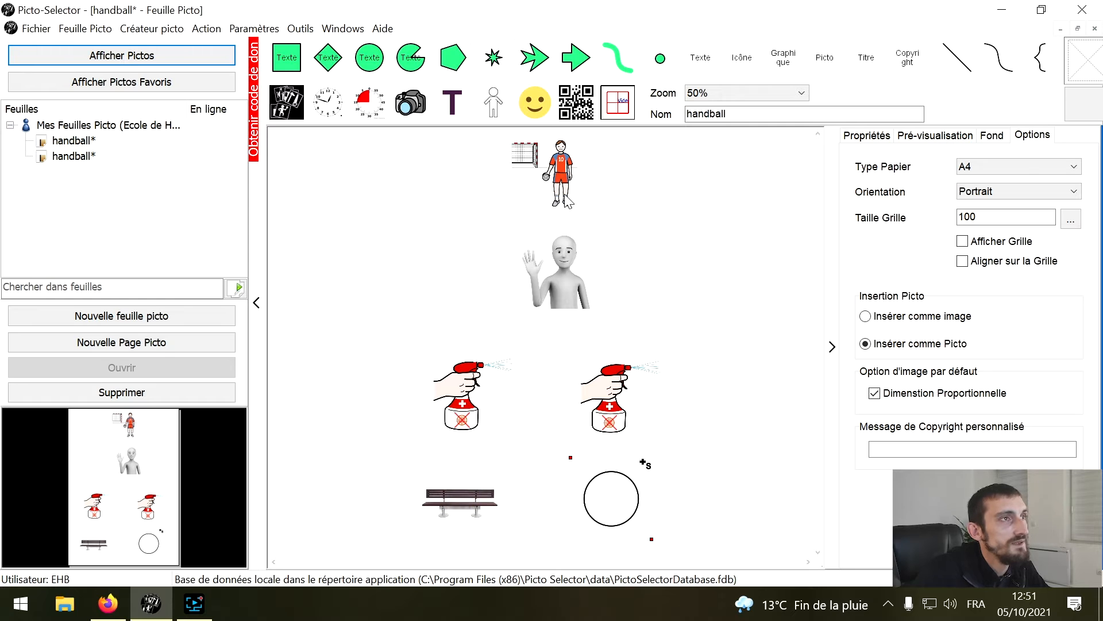
Step: Draw a large block arrow beside the waving figure and fill it with a single plain orange colour
click(616, 502)
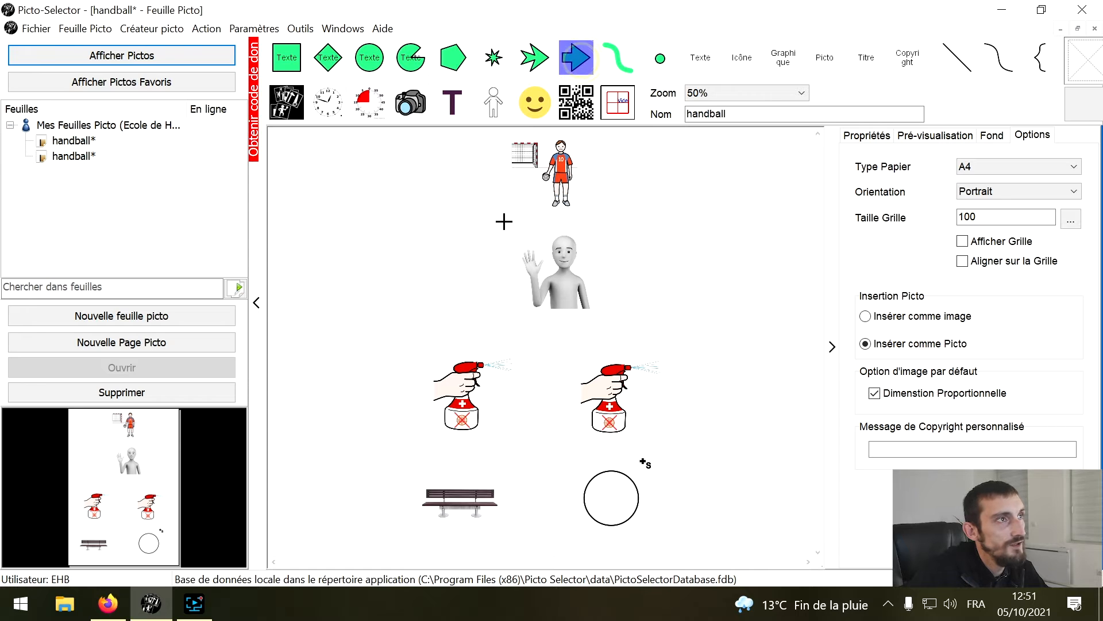
drag(412, 206, 492, 320)
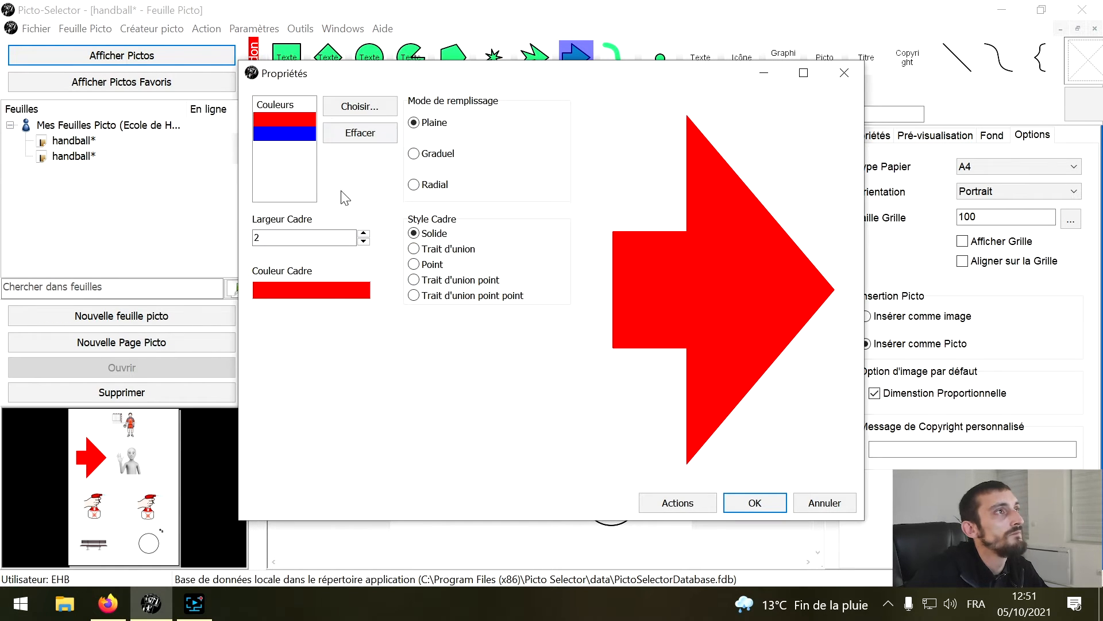
click(356, 135)
click(354, 109)
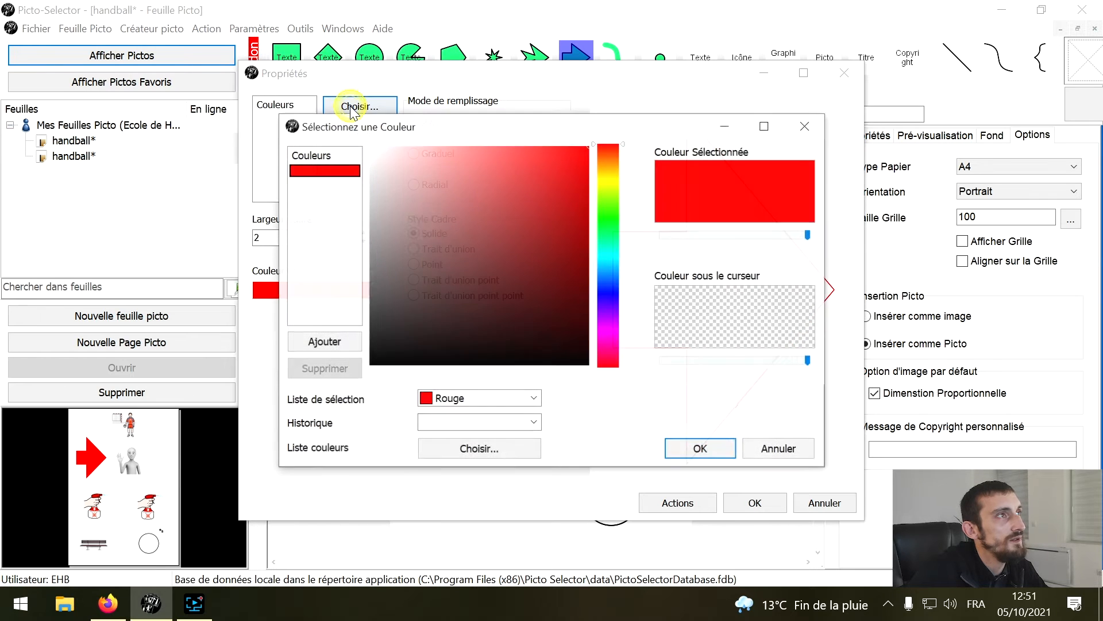
click(611, 168)
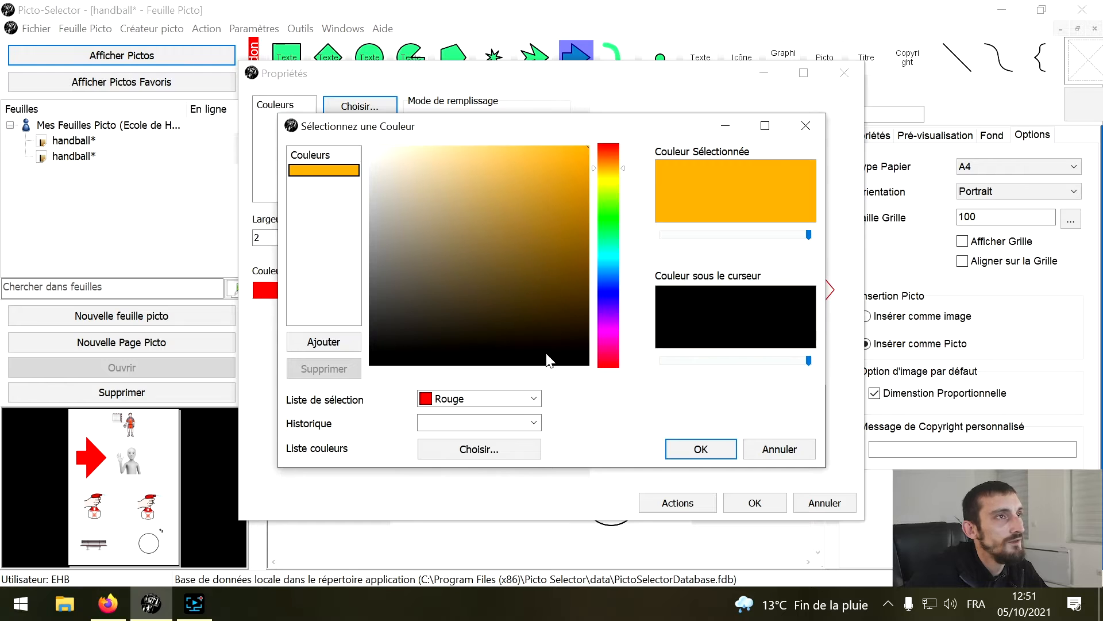
click(694, 451)
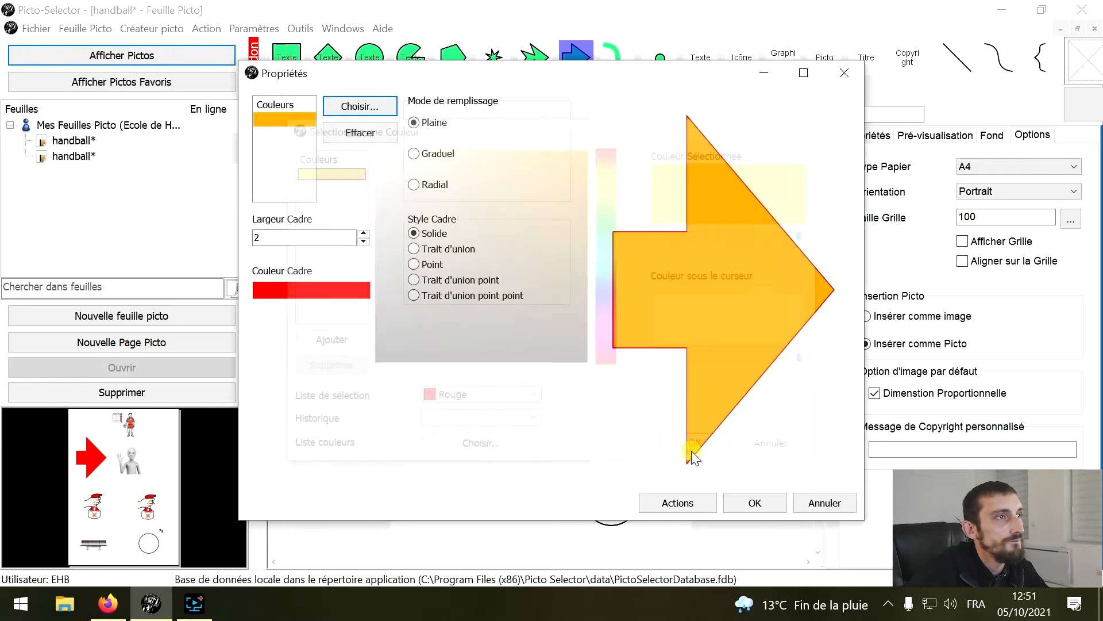
Step: Give the block arrow a black border with a width of 12
click(284, 295)
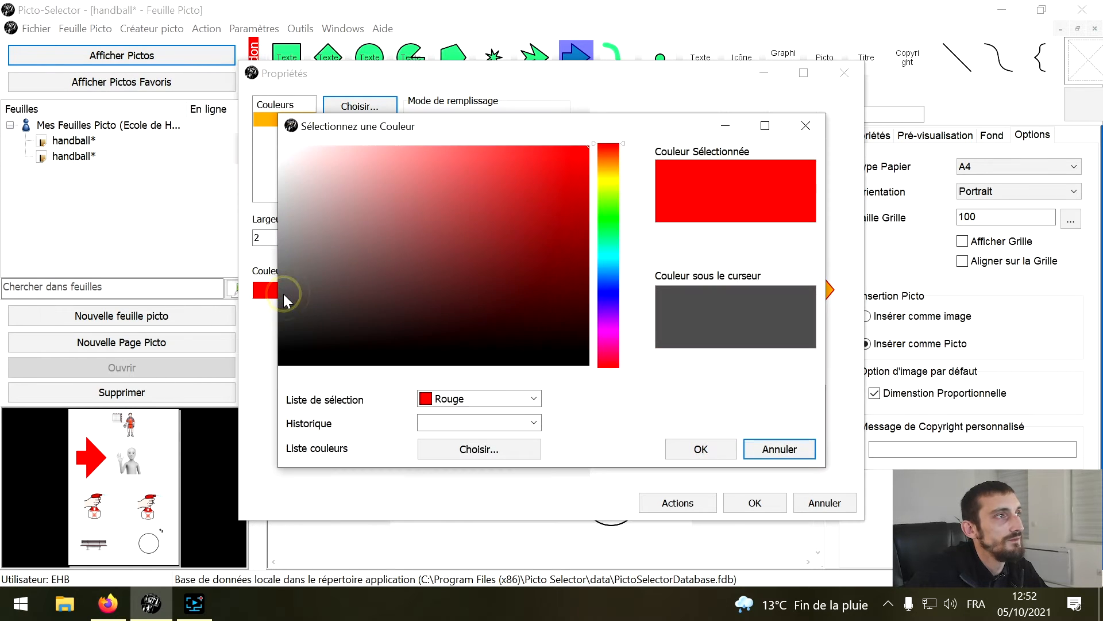
click(580, 363)
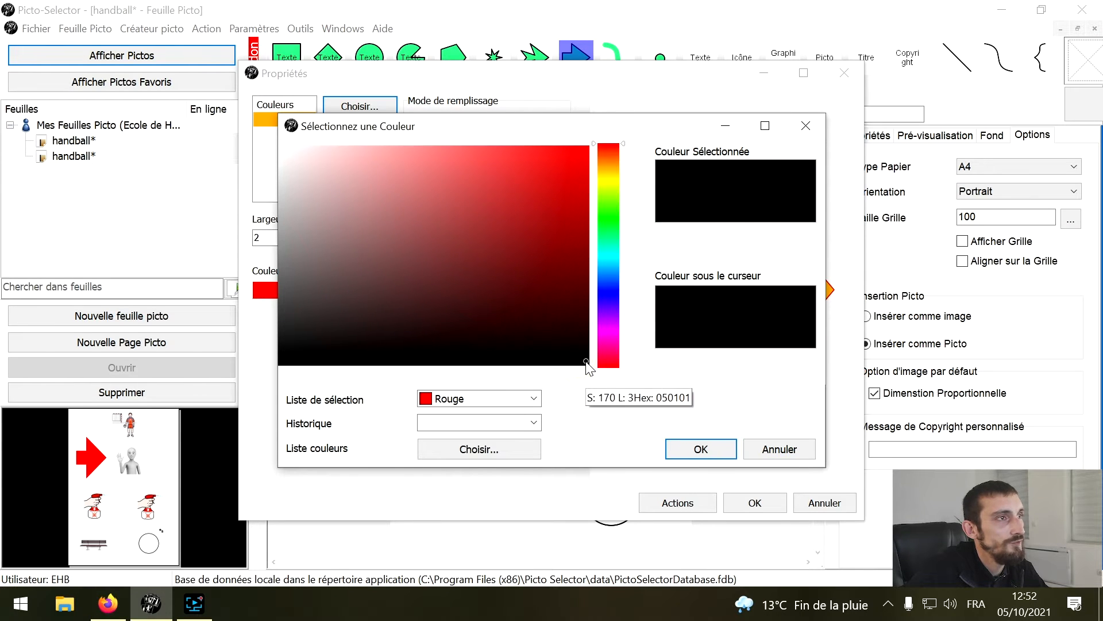
click(700, 449)
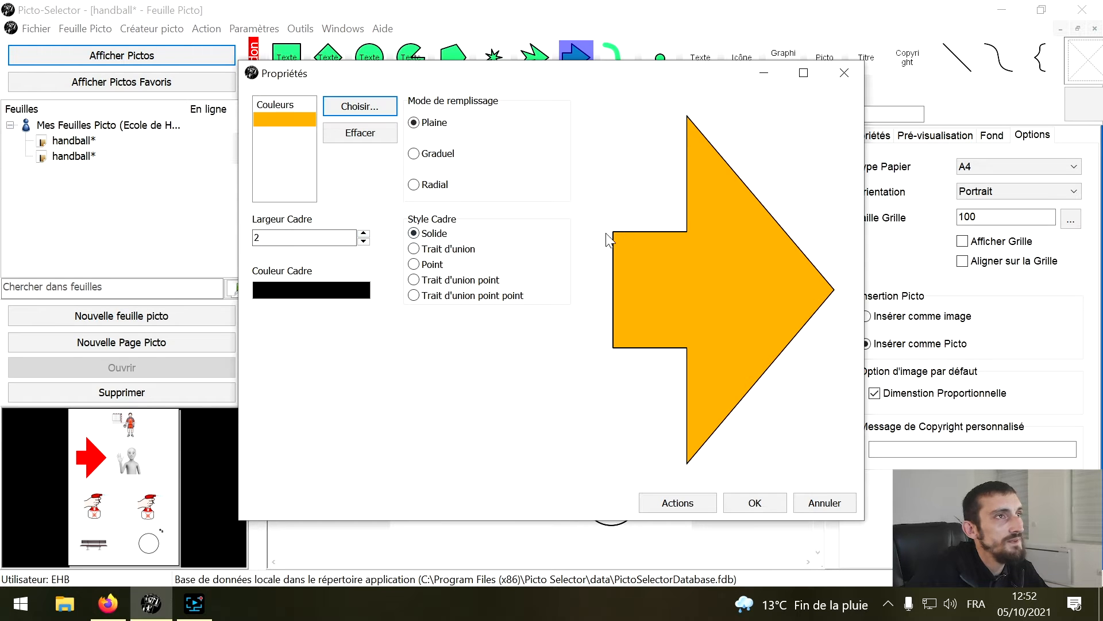
click(363, 234)
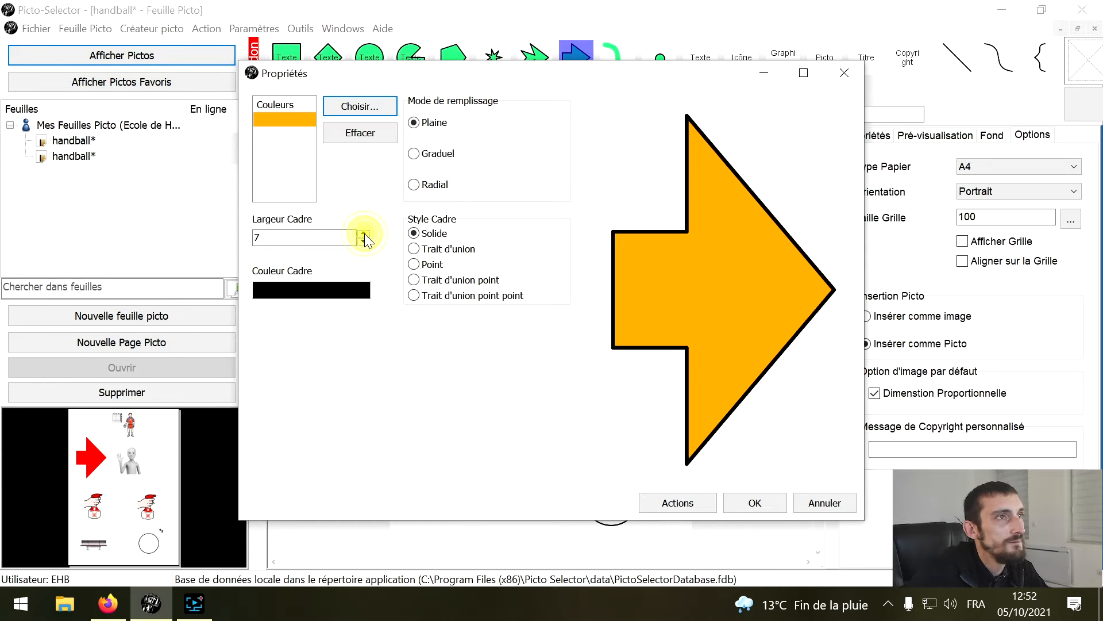
click(364, 234)
click(364, 234)
click(364, 234)
click(364, 234)
click(364, 234)
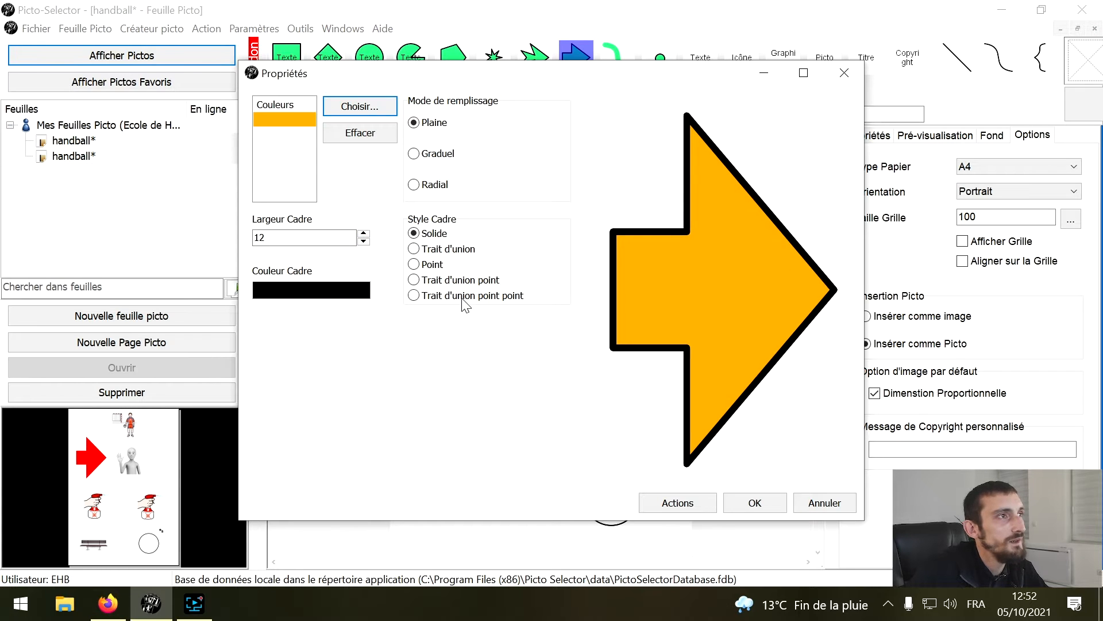
Step: Apply the "Trait d'union point" border style to the block arrow, and remove the arrow from the sheet
click(414, 280)
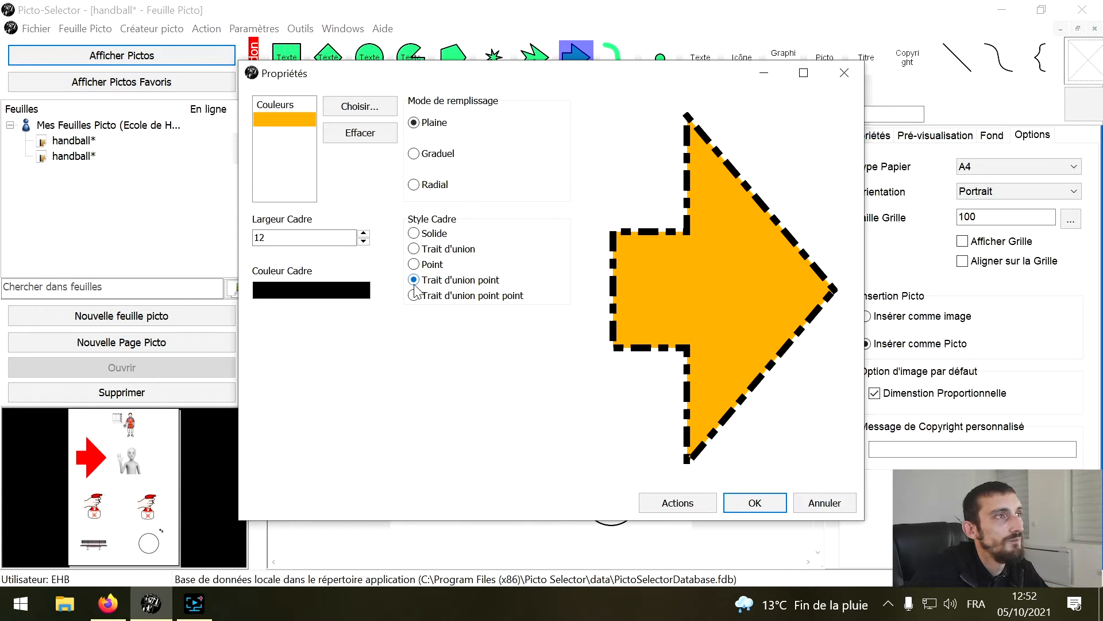
click(765, 507)
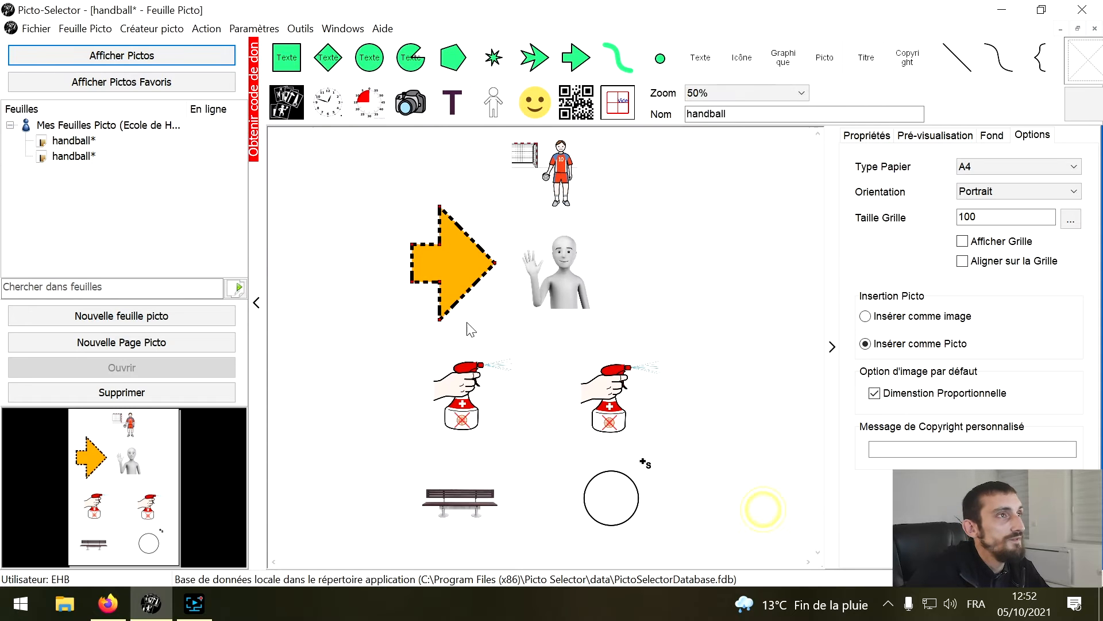
key(Delete)
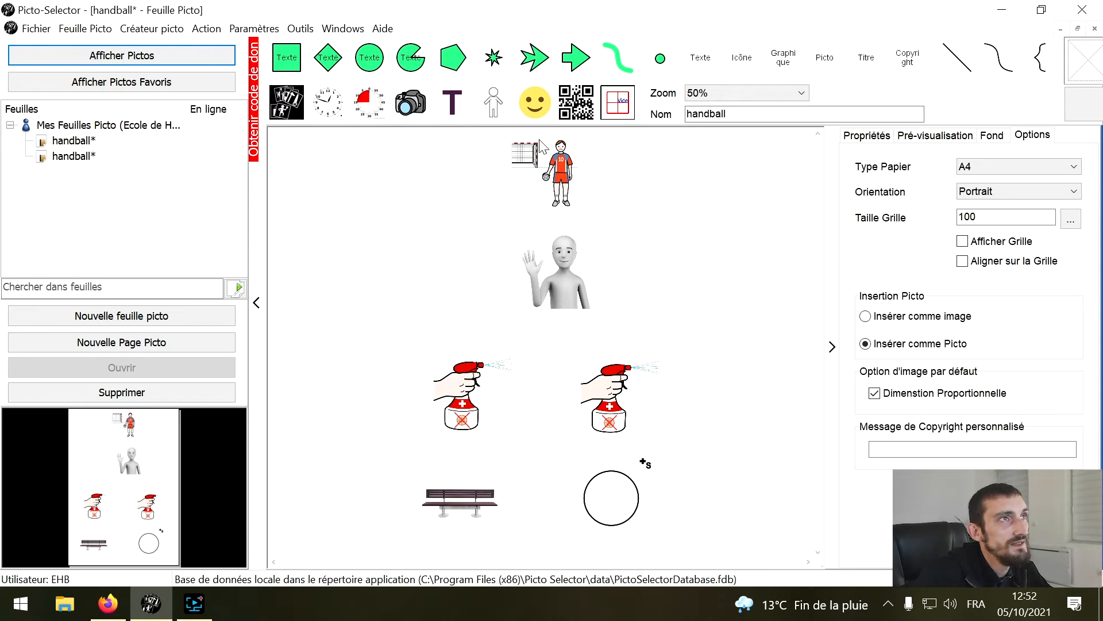
Step: Draw a solid black line from the handball player towards the waving figure, with a "Trois Points" arrowhead at its end
click(943, 71)
drag(527, 196, 519, 242)
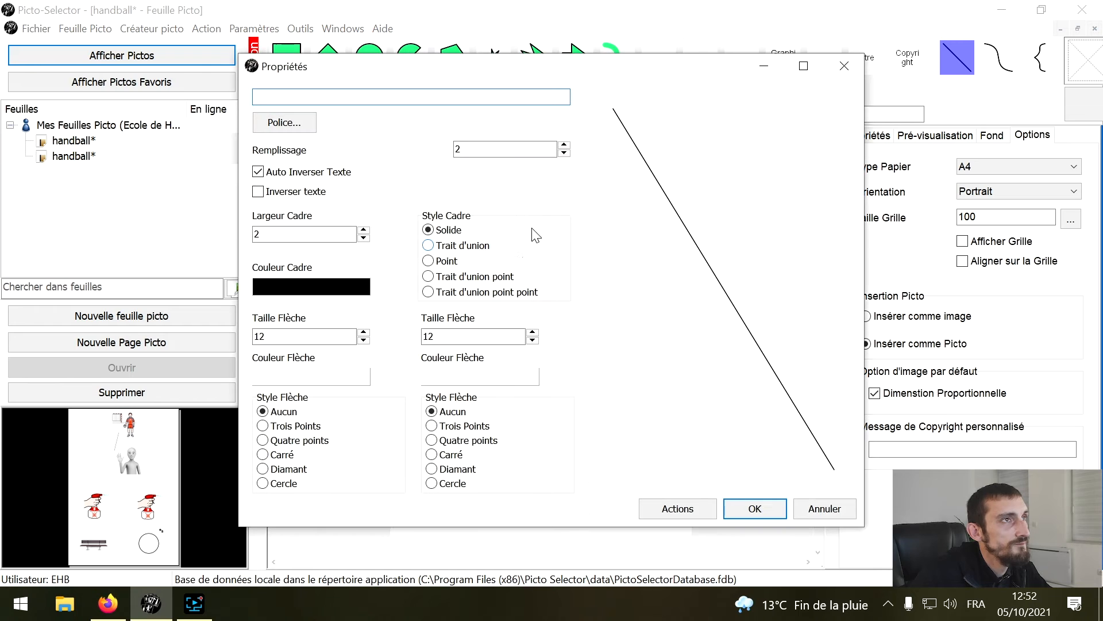
drag(617, 74, 523, 65)
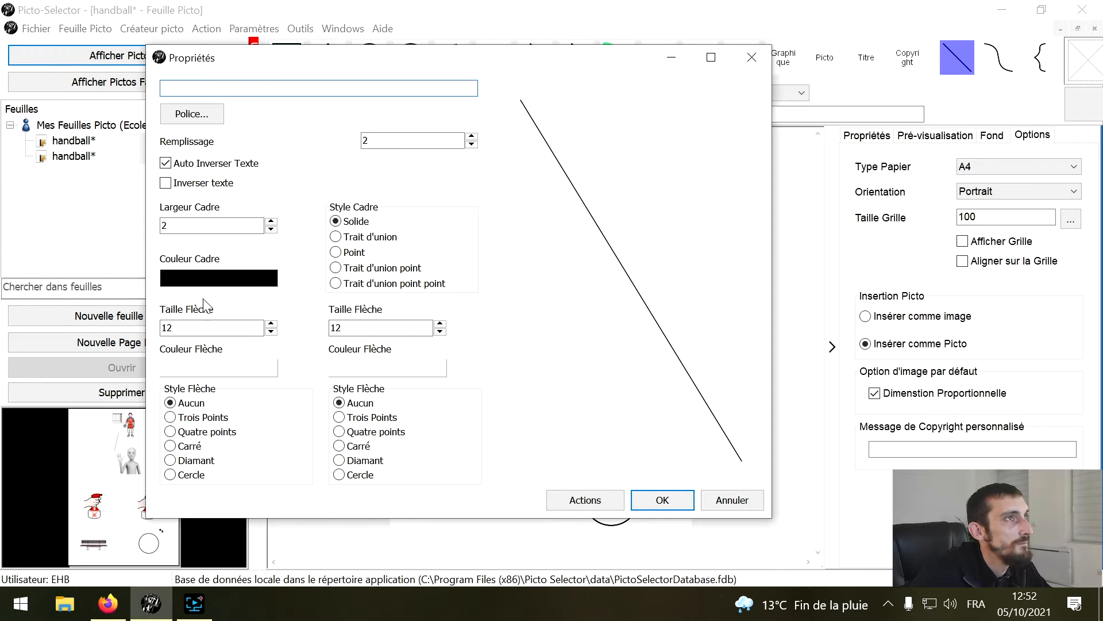
click(171, 419)
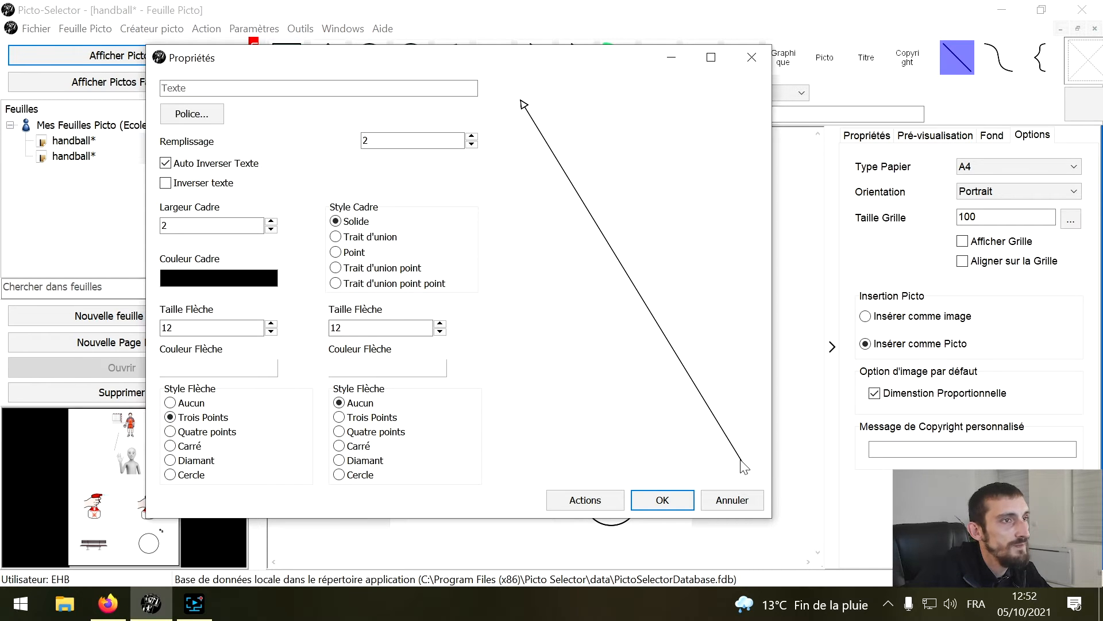
click(171, 403)
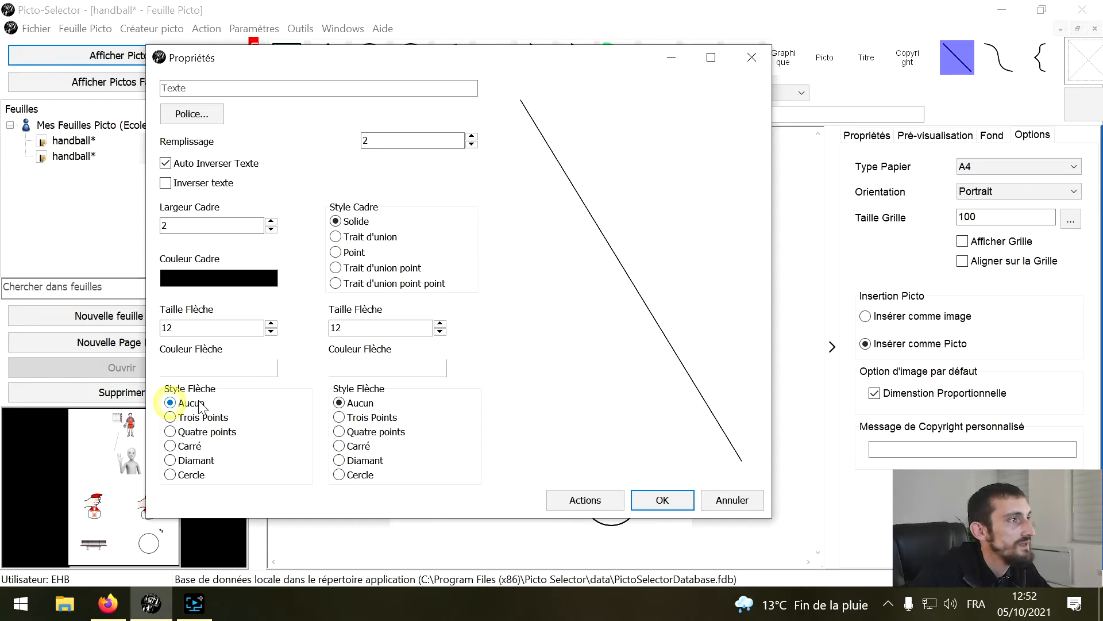
click(338, 418)
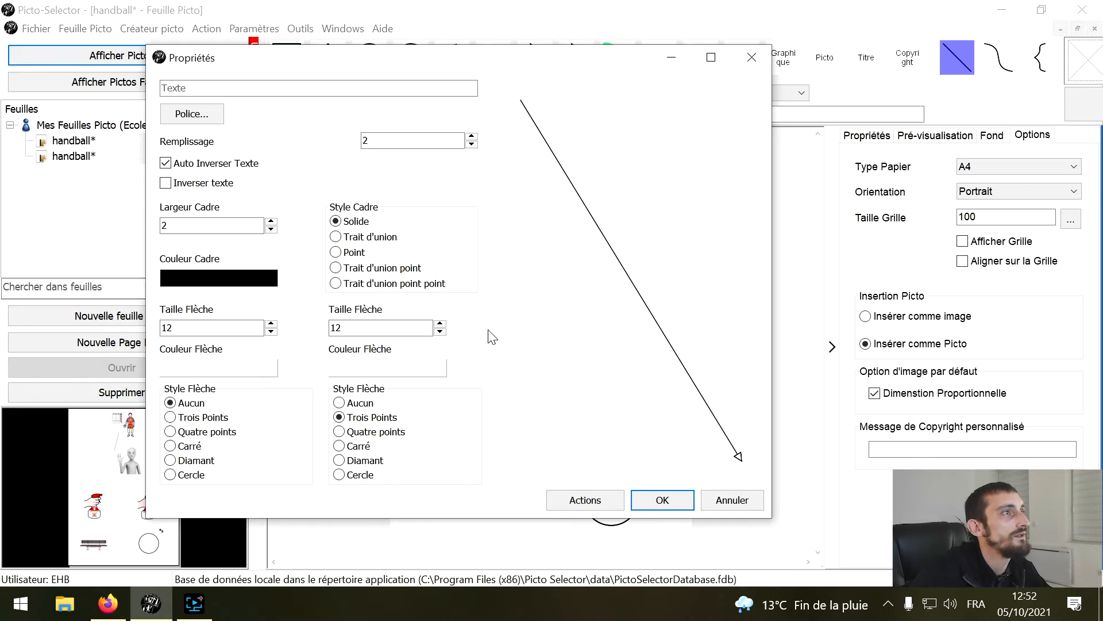
click(336, 269)
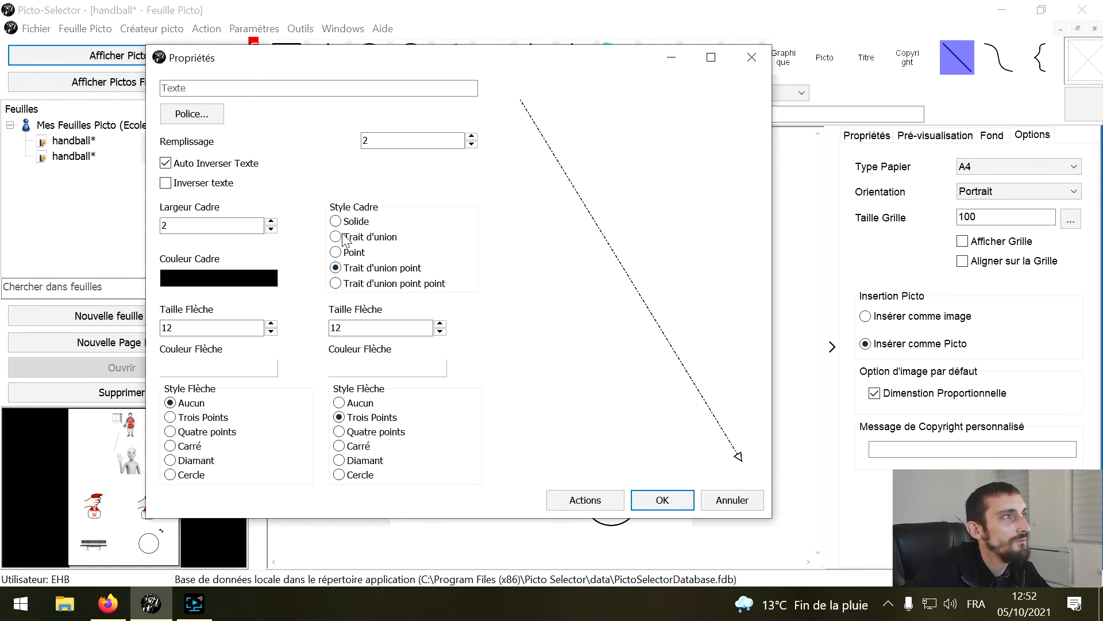
click(337, 222)
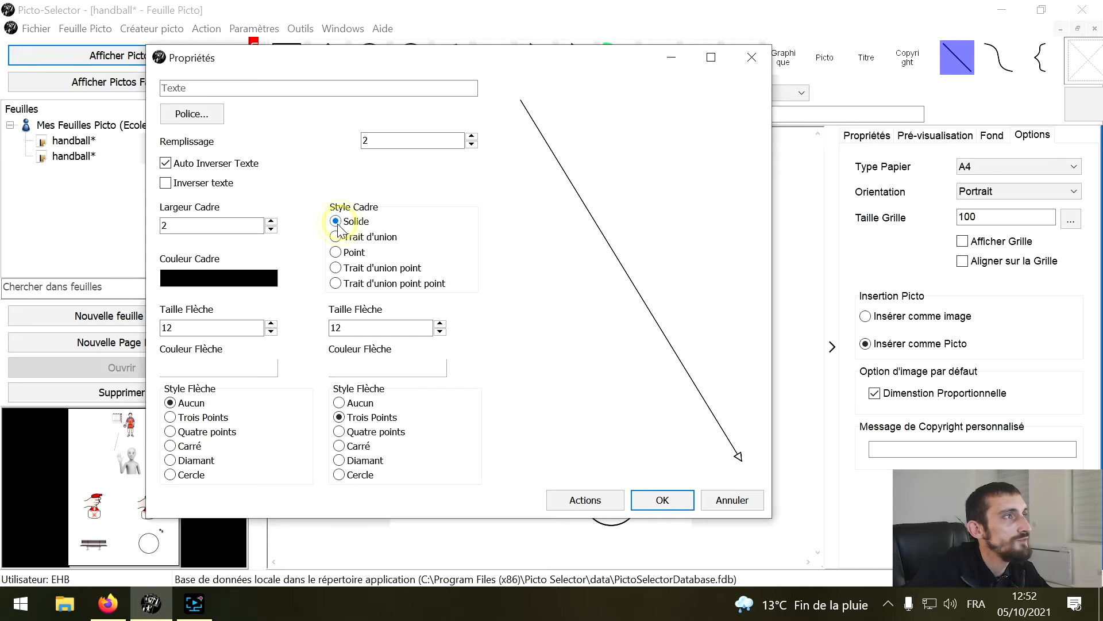
click(252, 280)
click(609, 440)
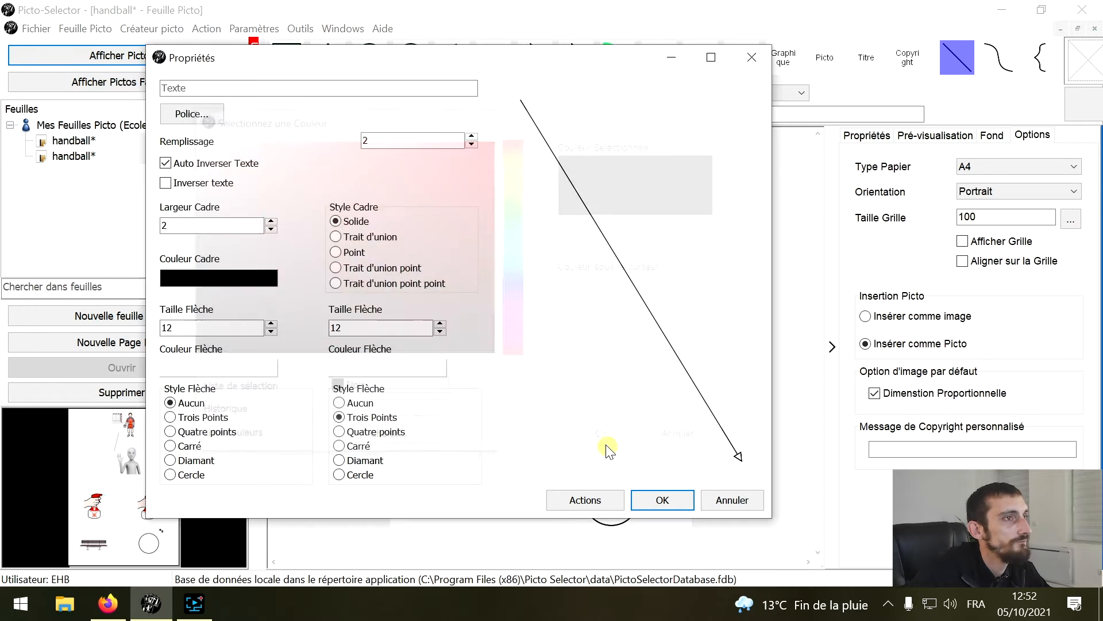
click(662, 500)
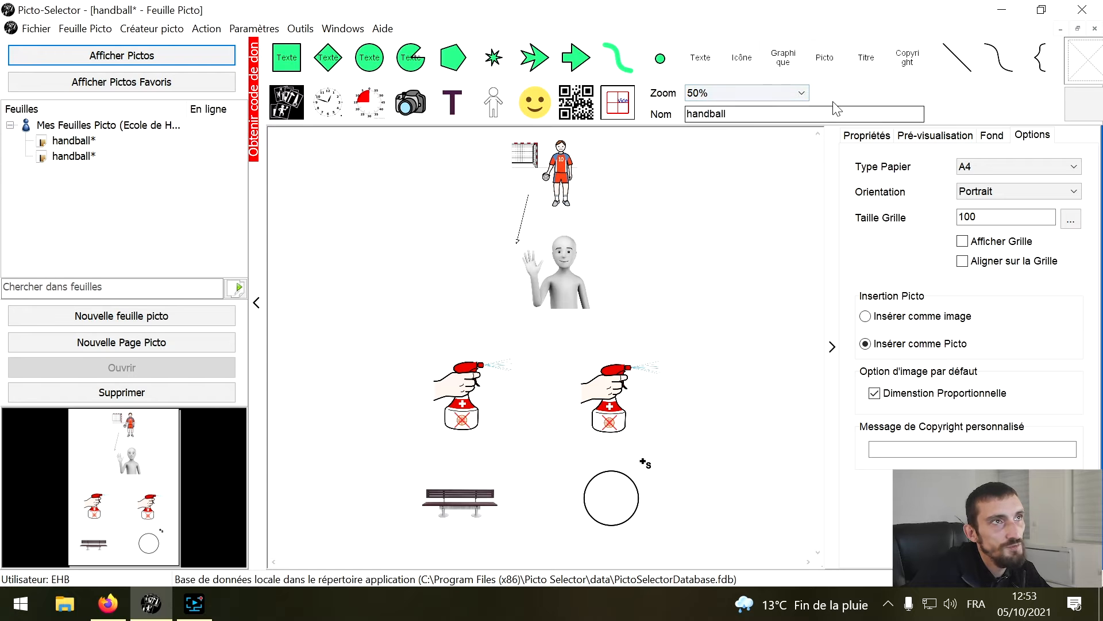
Step: Shrink the waving figure and centre it below the handball player, leaving room for an arrow between them
click(804, 92)
click(753, 150)
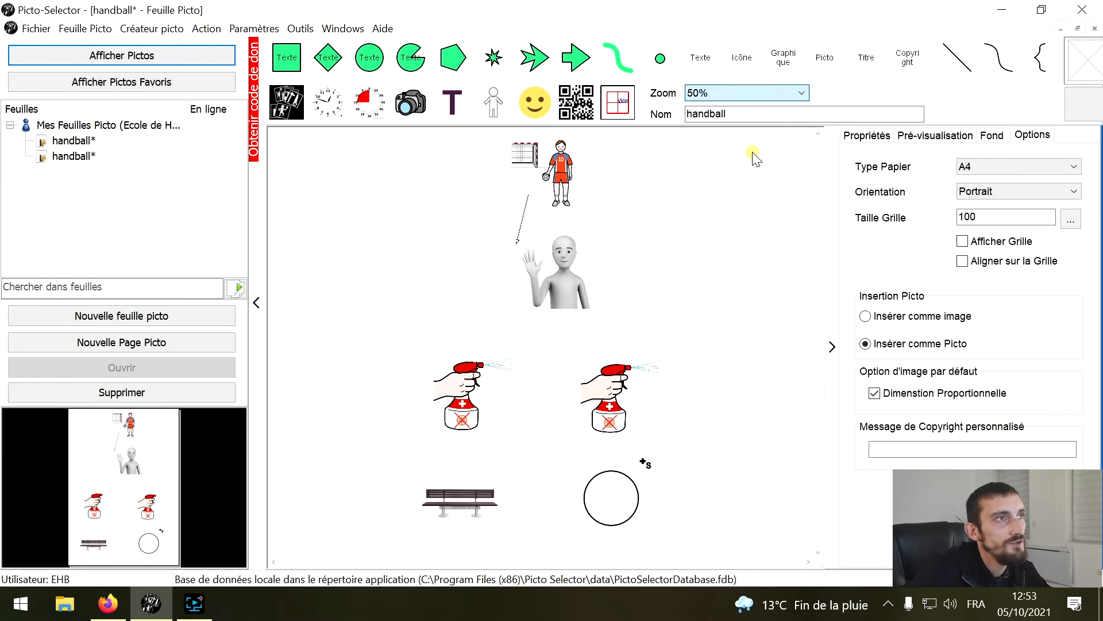
drag(817, 296, 825, 219)
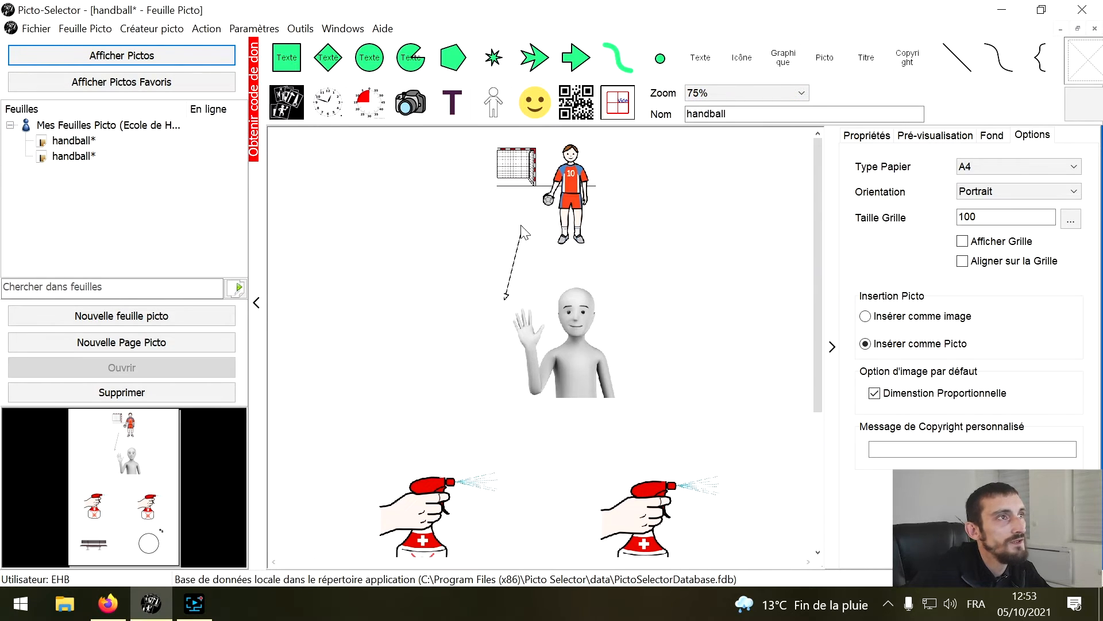
click(517, 250)
click(582, 355)
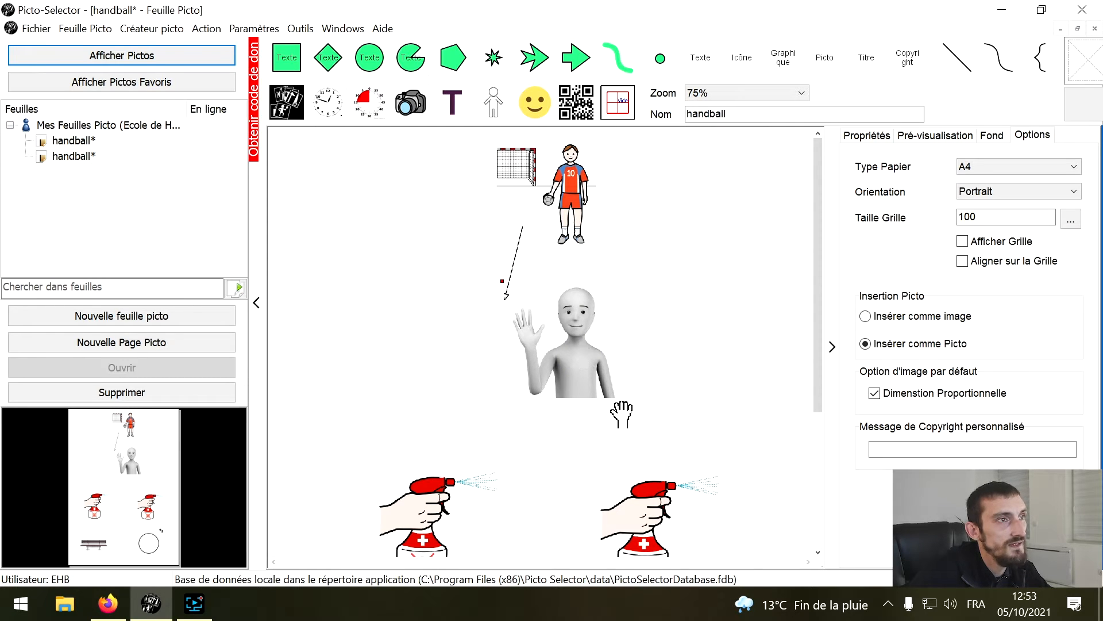
drag(626, 412, 585, 368)
drag(550, 325, 571, 361)
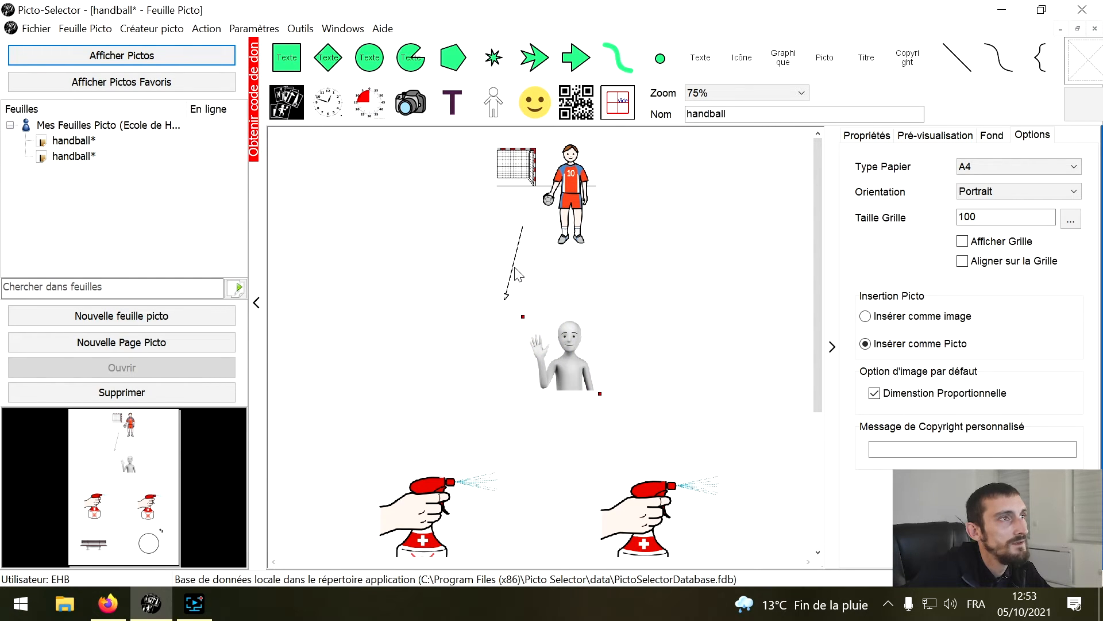
Step: Move the arrow under the player's feet and straighten it so it points vertically down to the waving figure
click(513, 268)
drag(516, 269, 564, 294)
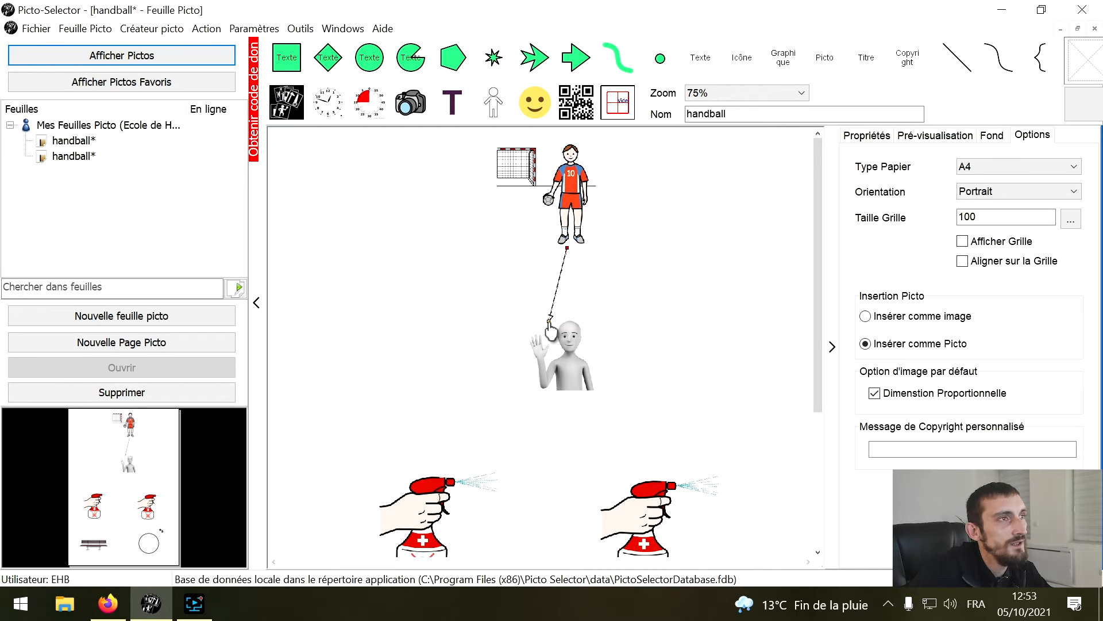
drag(551, 329, 569, 299)
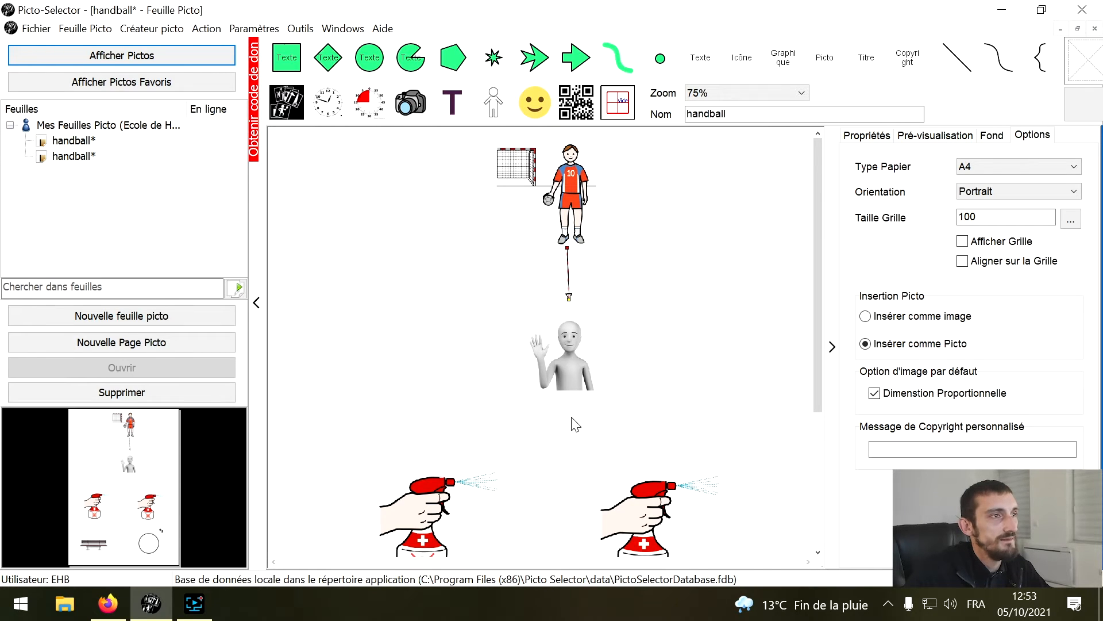
Step: Draw a plain diagonal line from below the waving figure towards the left spray bottle, keeping the default line properties
click(960, 57)
drag(538, 404, 473, 444)
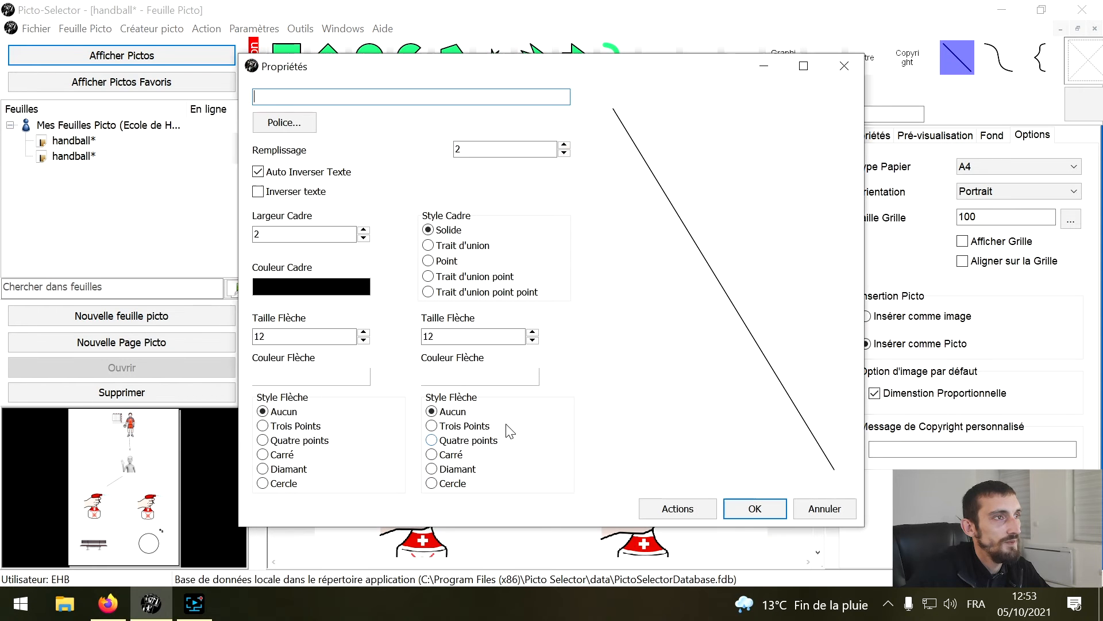
click(851, 64)
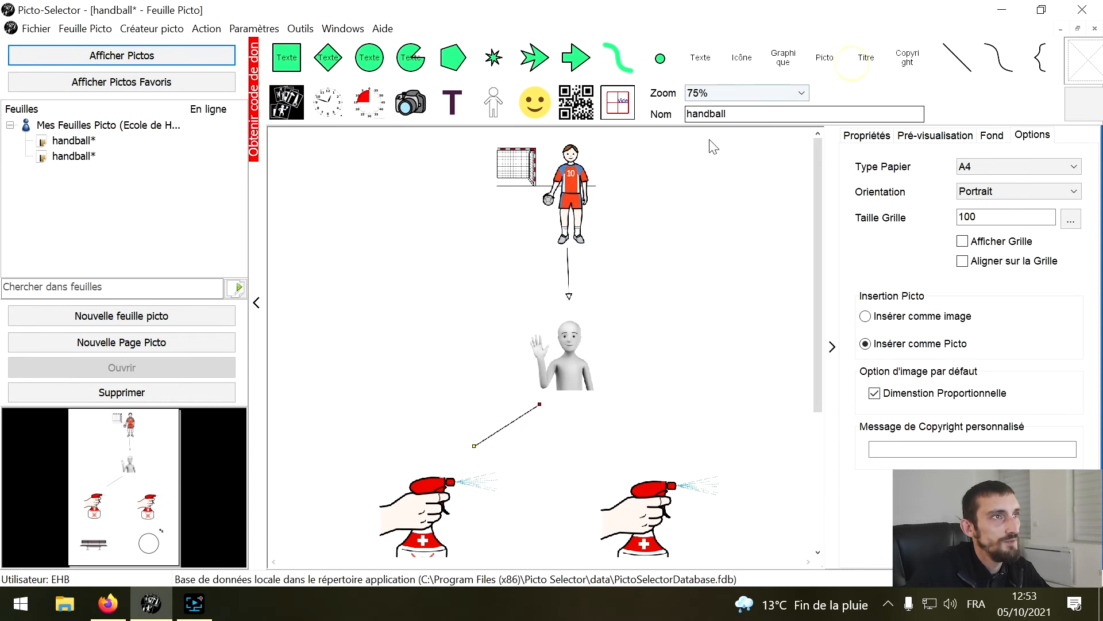
Step: Copy the vertical arrow beneath the handball player and paste two duplicates beside it
click(569, 295)
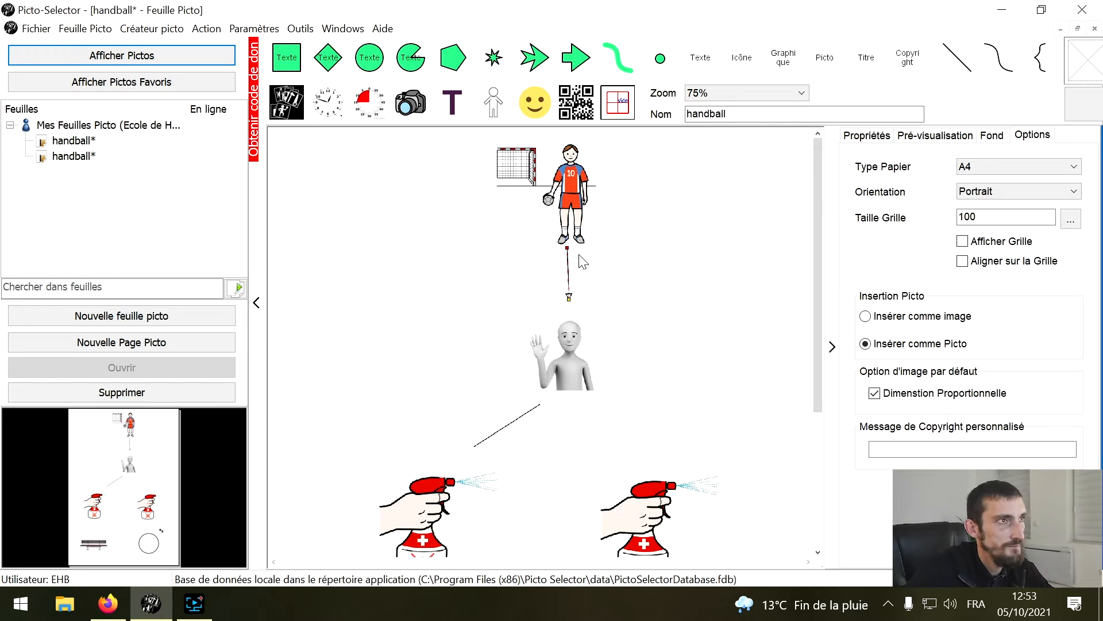
key(ctrl+v)
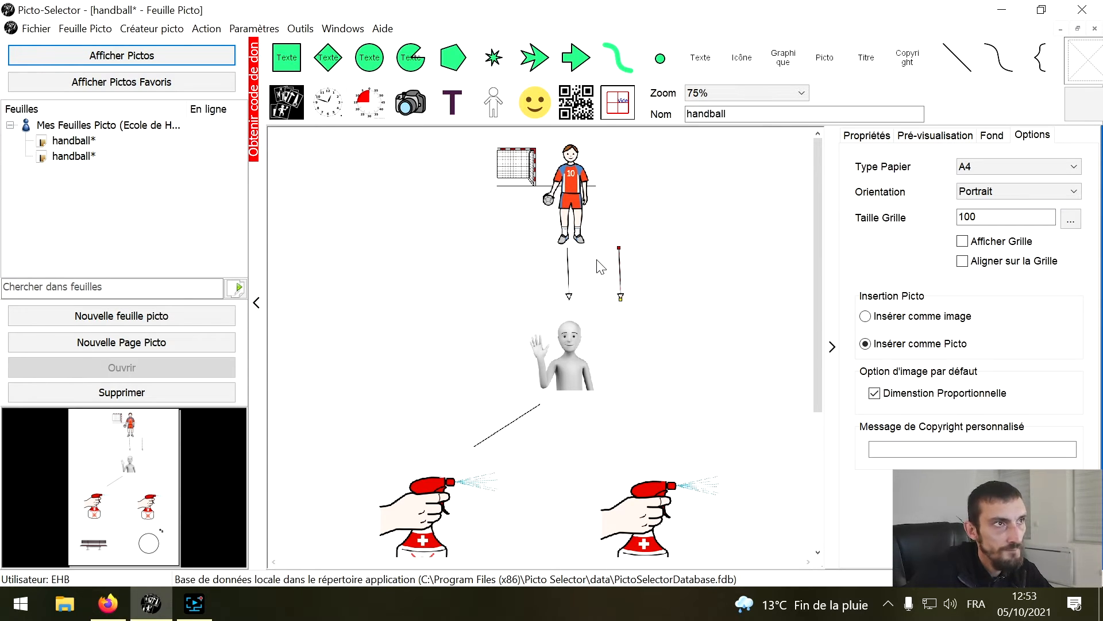
key(ctrl+v)
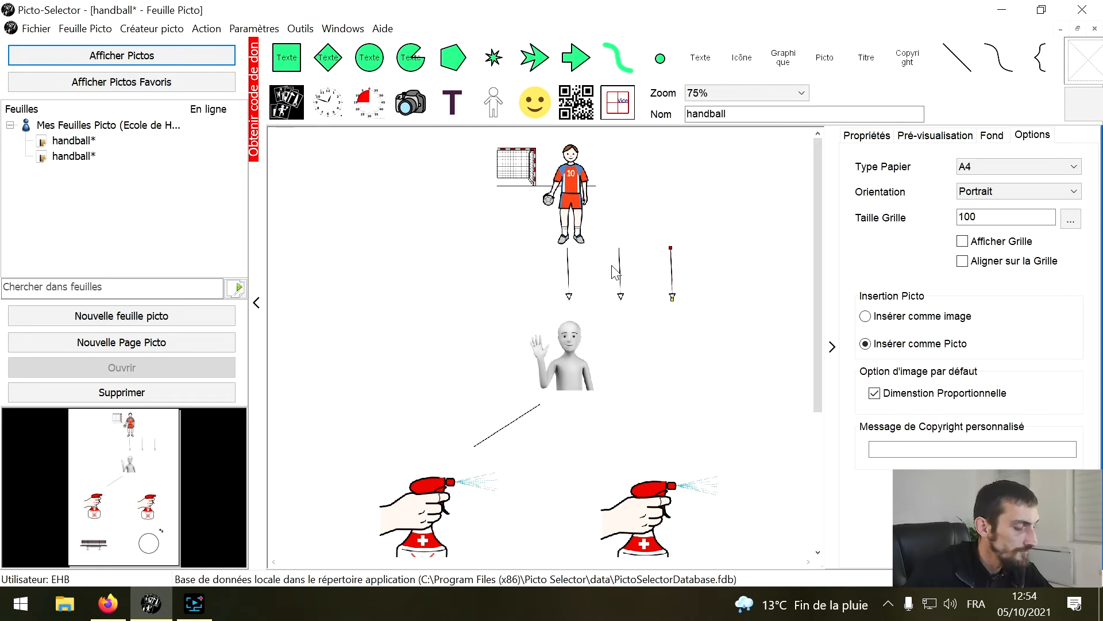
Step: Delete the plain diagonal line below the waving figure
click(505, 427)
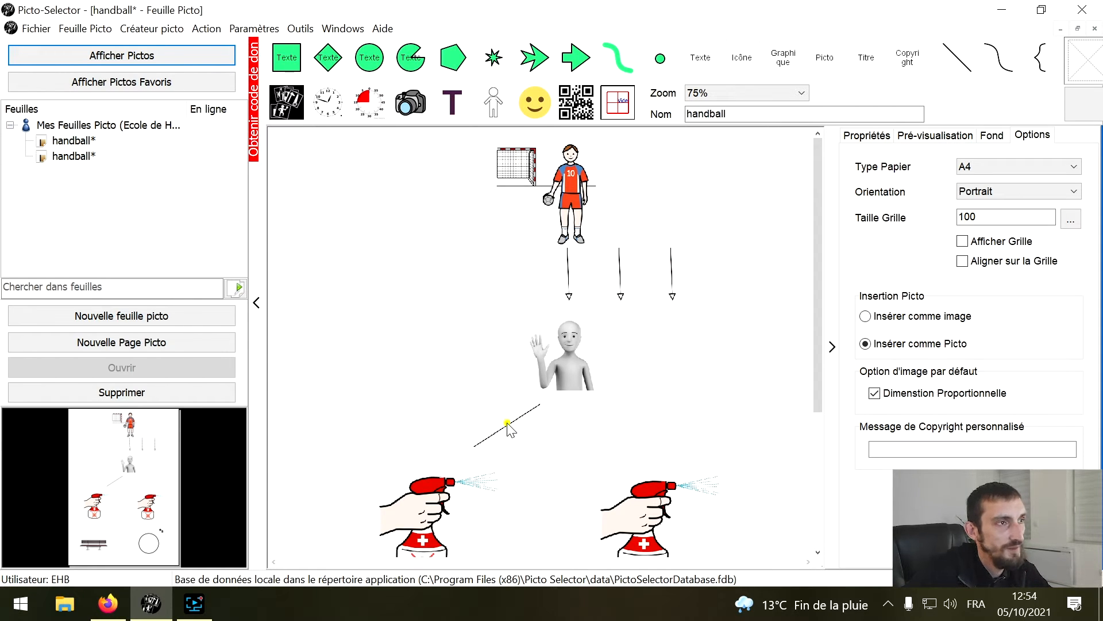
click(508, 429)
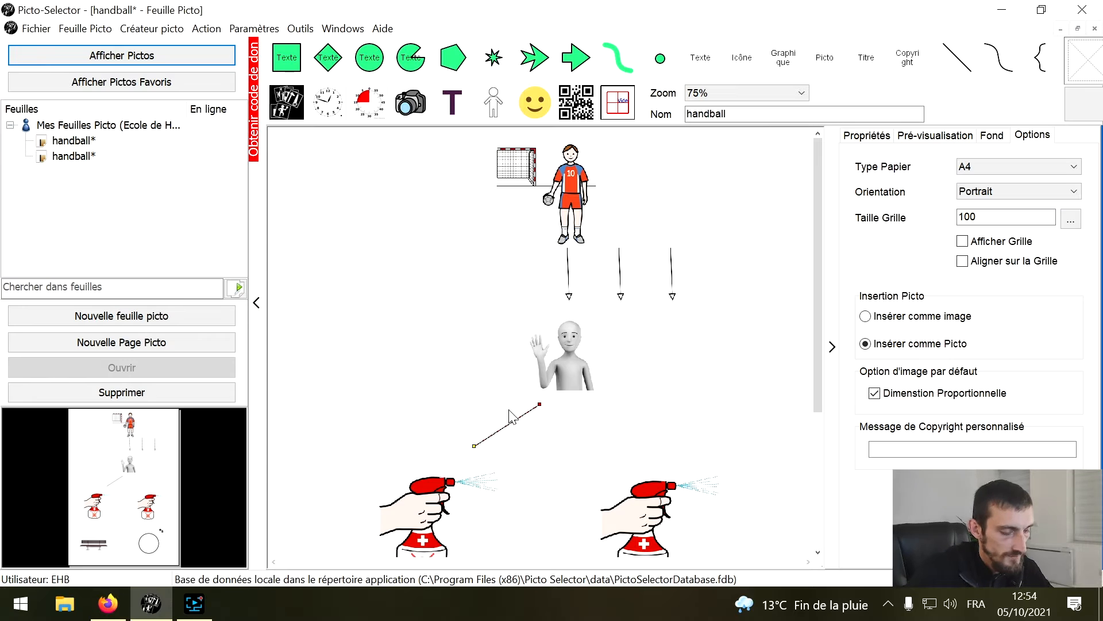
key(Delete)
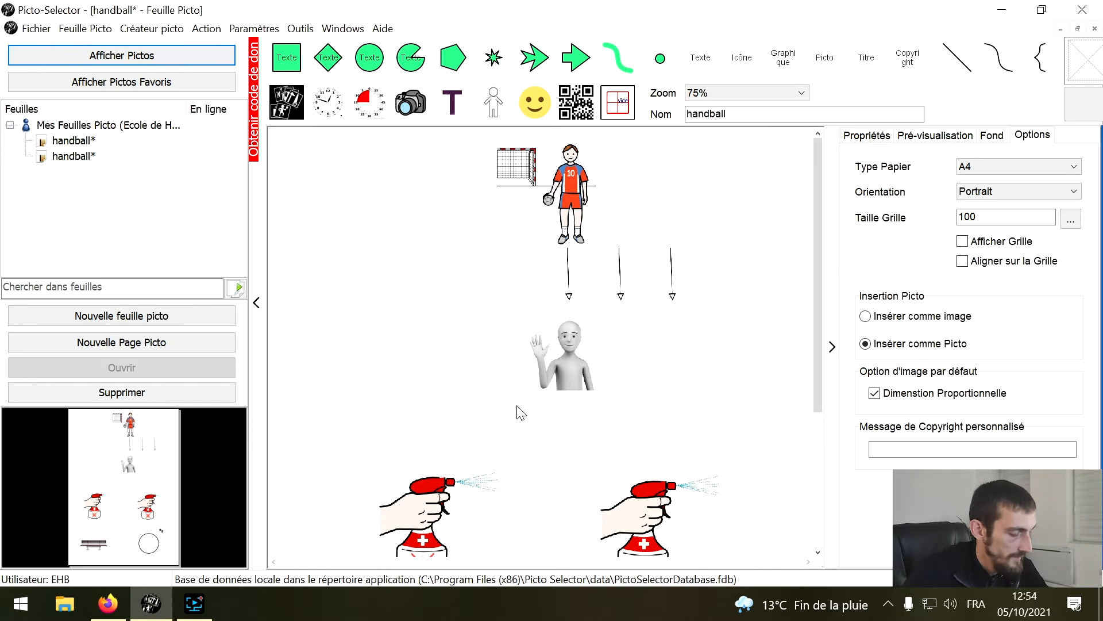
Step: Move both duplicate arrows below the waving figure and angle the right one from the figure down to the right spray bottle
click(569, 296)
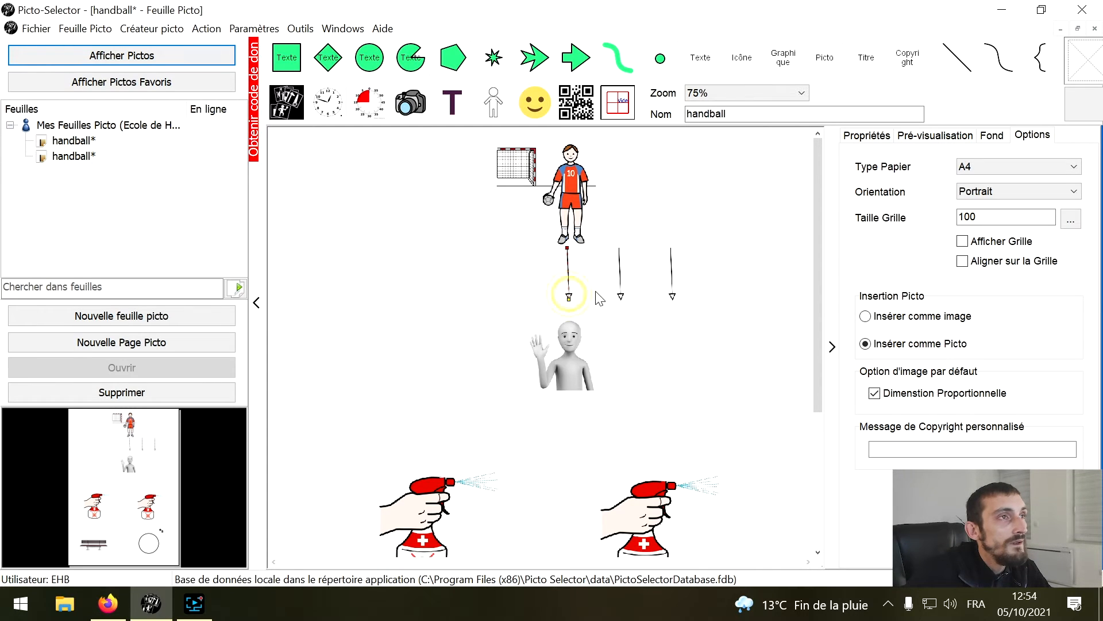
drag(621, 296, 505, 461)
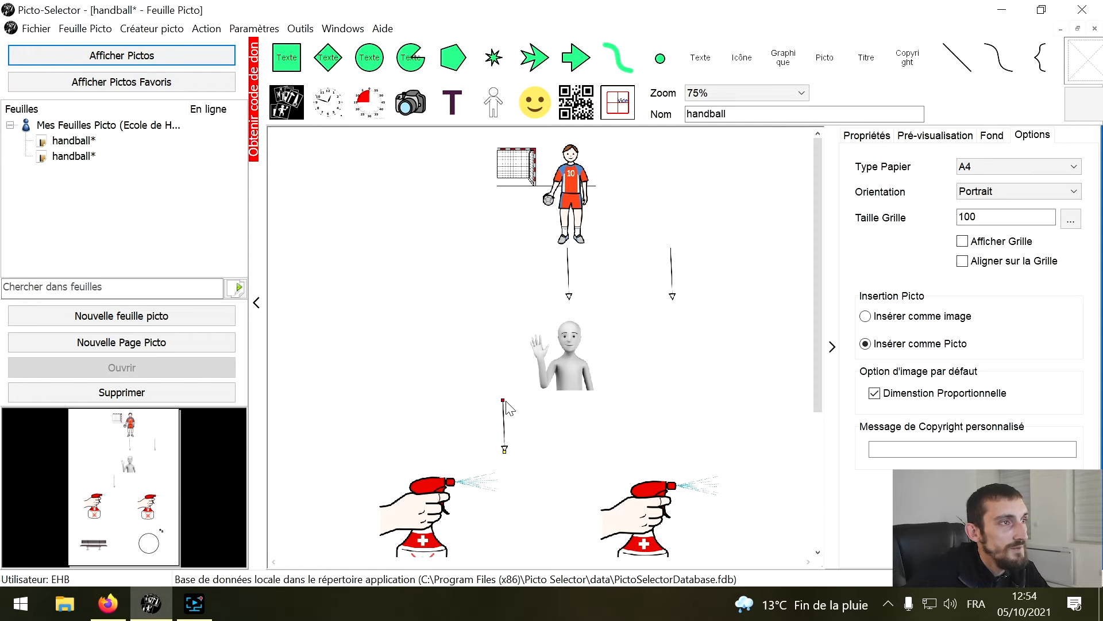
click(673, 298)
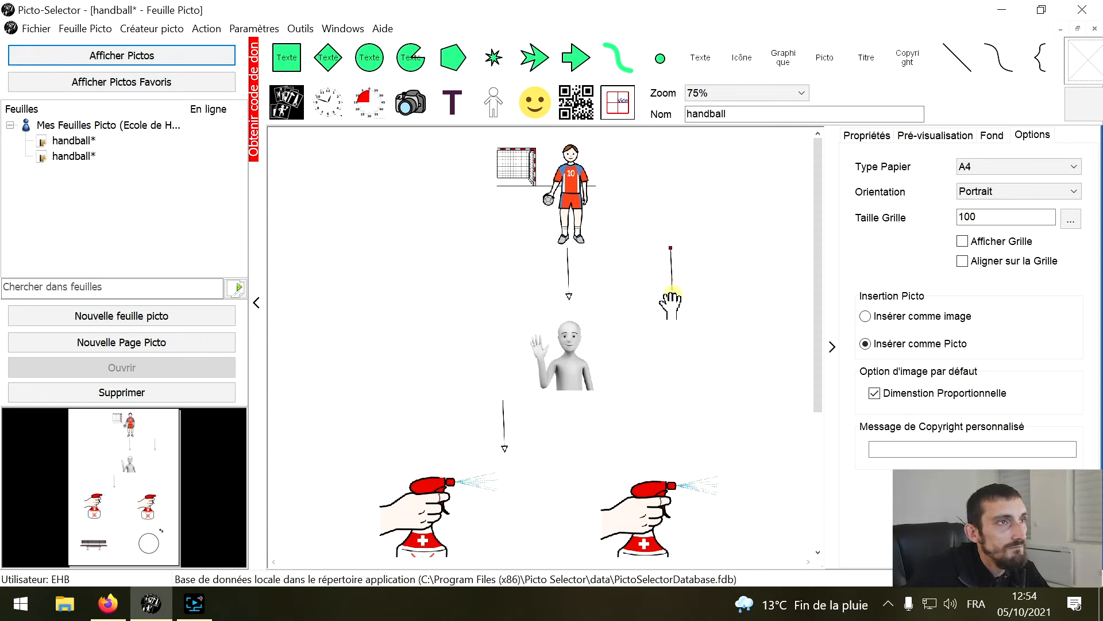
drag(664, 291, 649, 472)
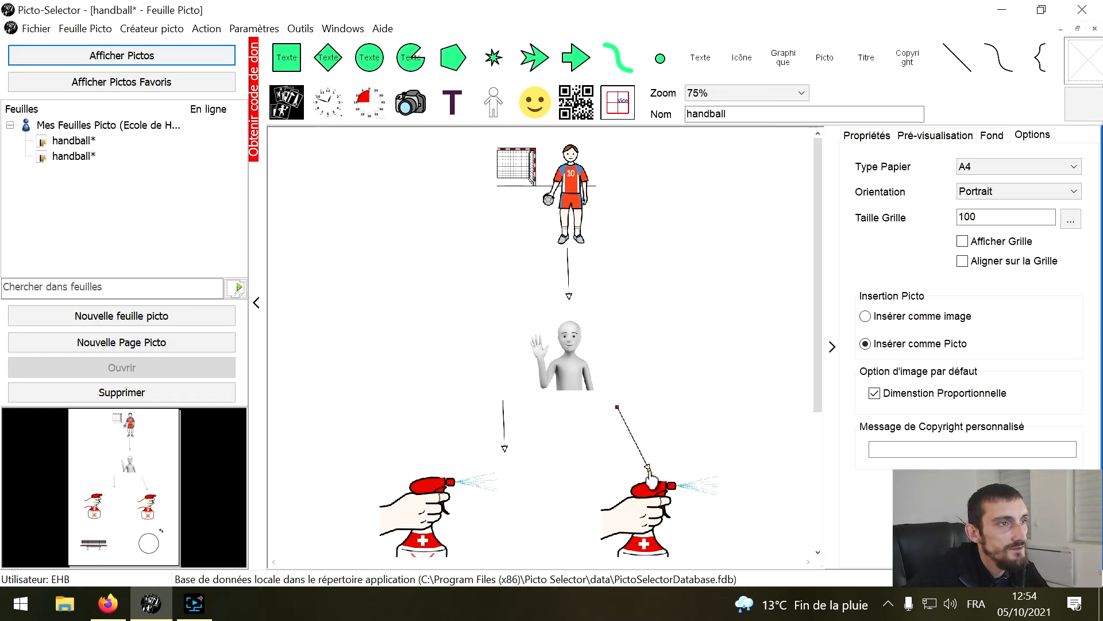
click(613, 408)
drag(611, 407, 602, 400)
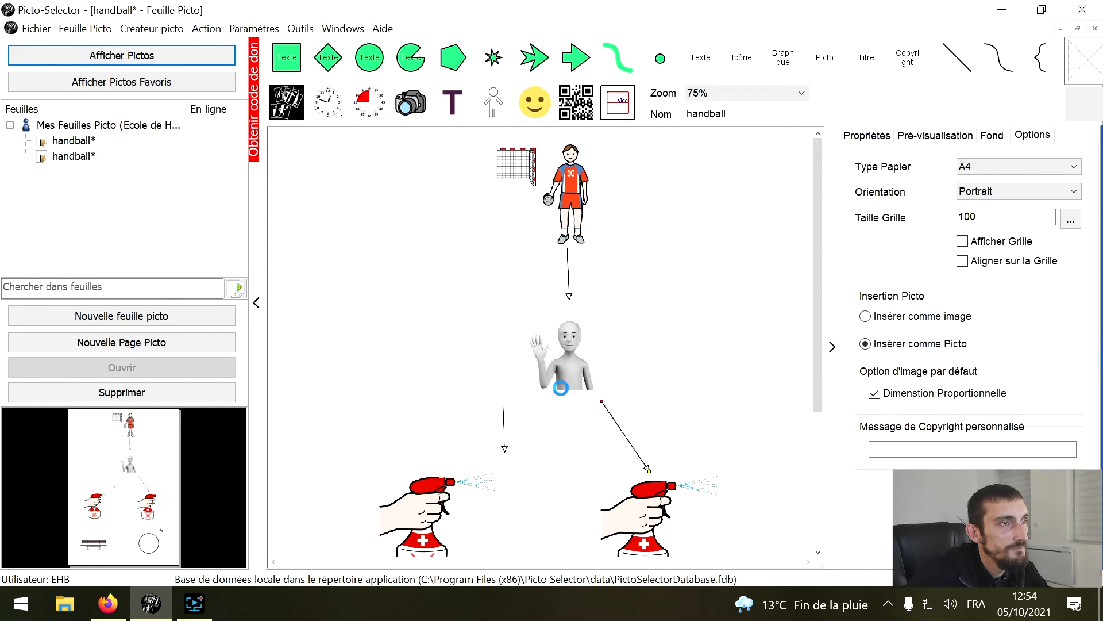
Step: Angle the left arrow so it runs from below the waving figure diagonally down towards the left spray bottle
click(505, 415)
click(503, 408)
click(503, 401)
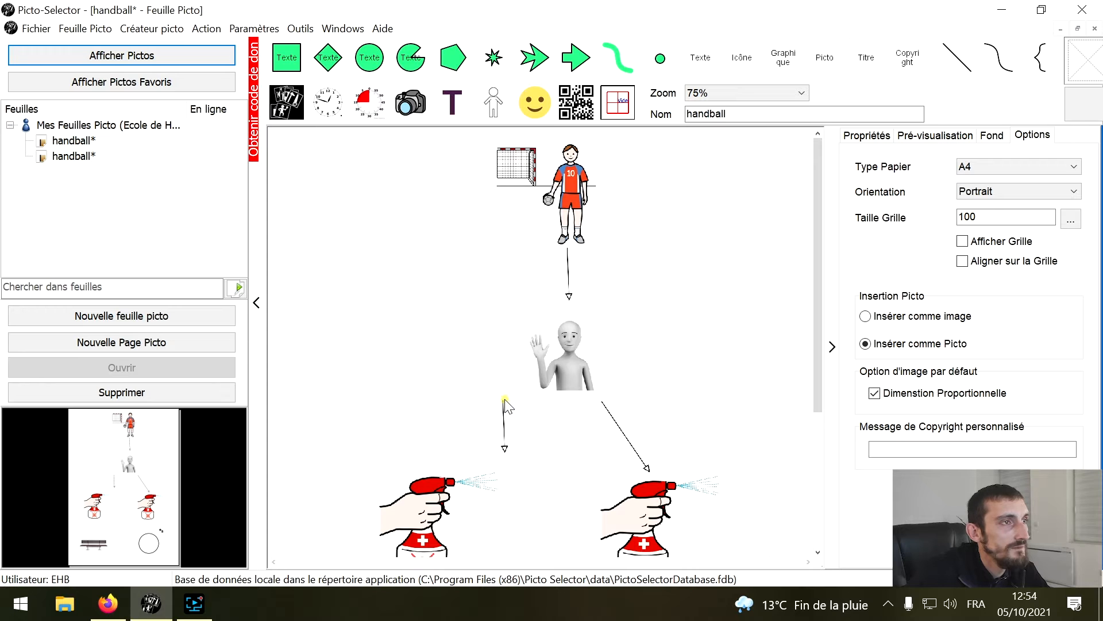
click(504, 407)
drag(503, 401, 547, 402)
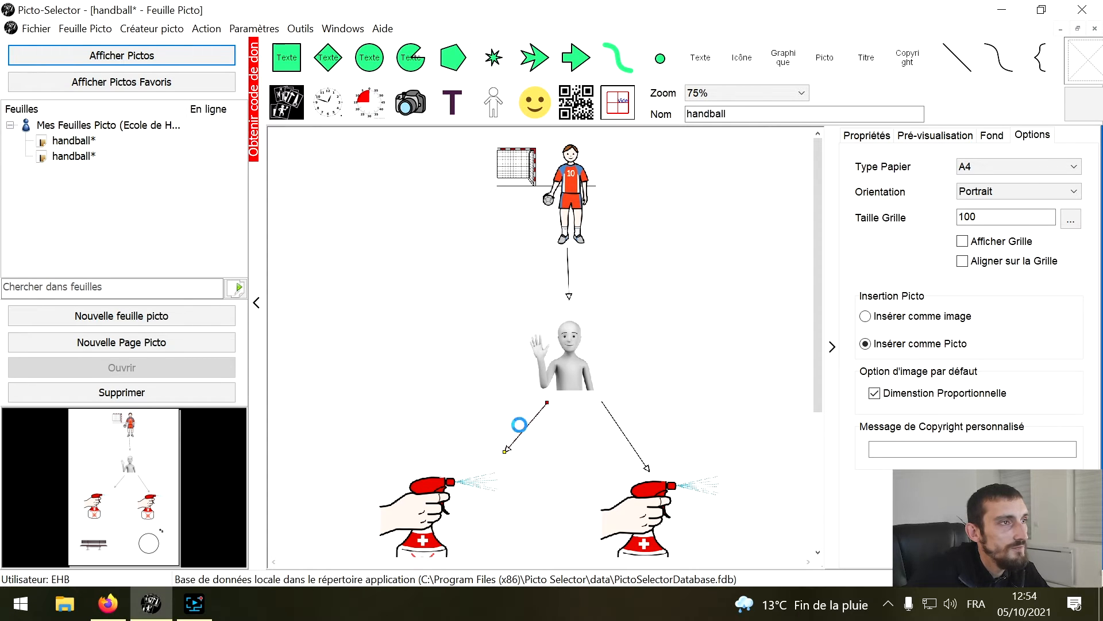
click(505, 452)
click(507, 452)
click(506, 452)
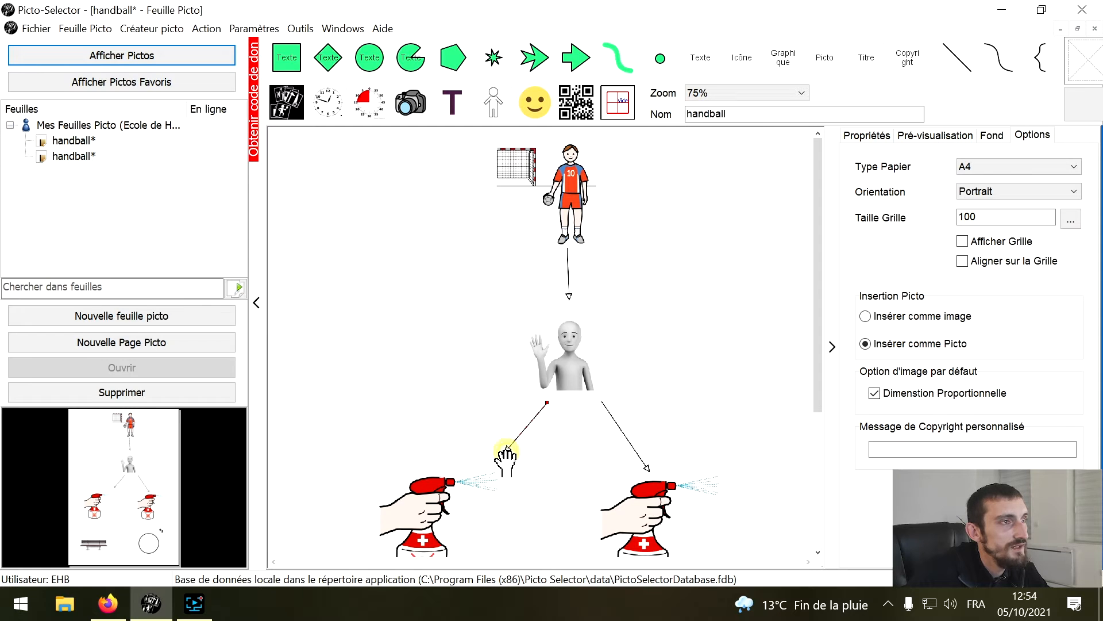
drag(507, 452, 501, 459)
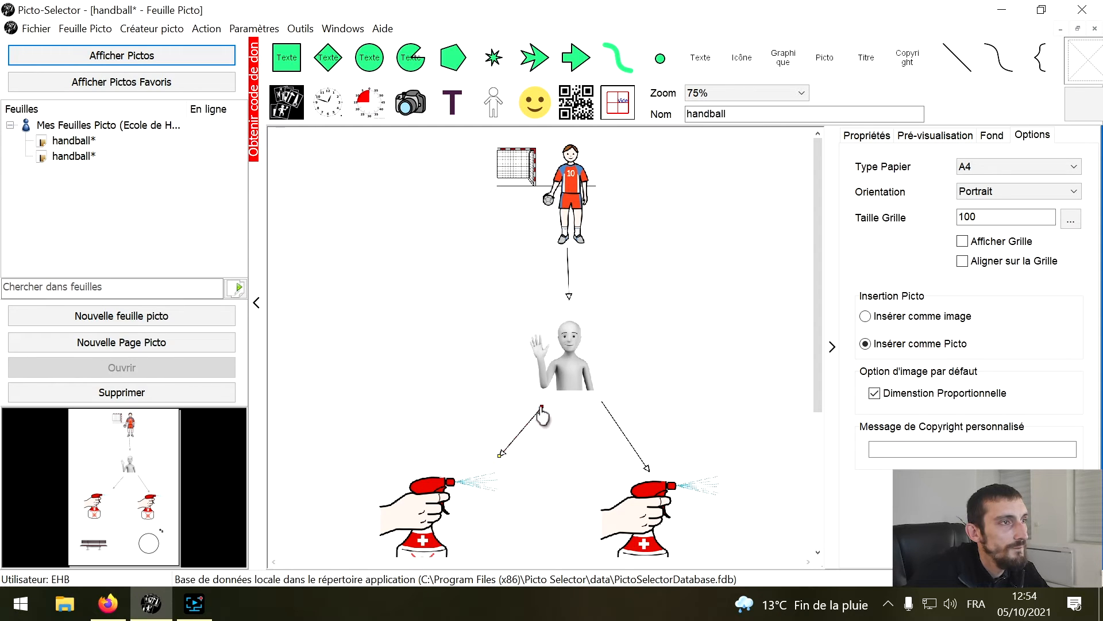
drag(542, 409, 548, 403)
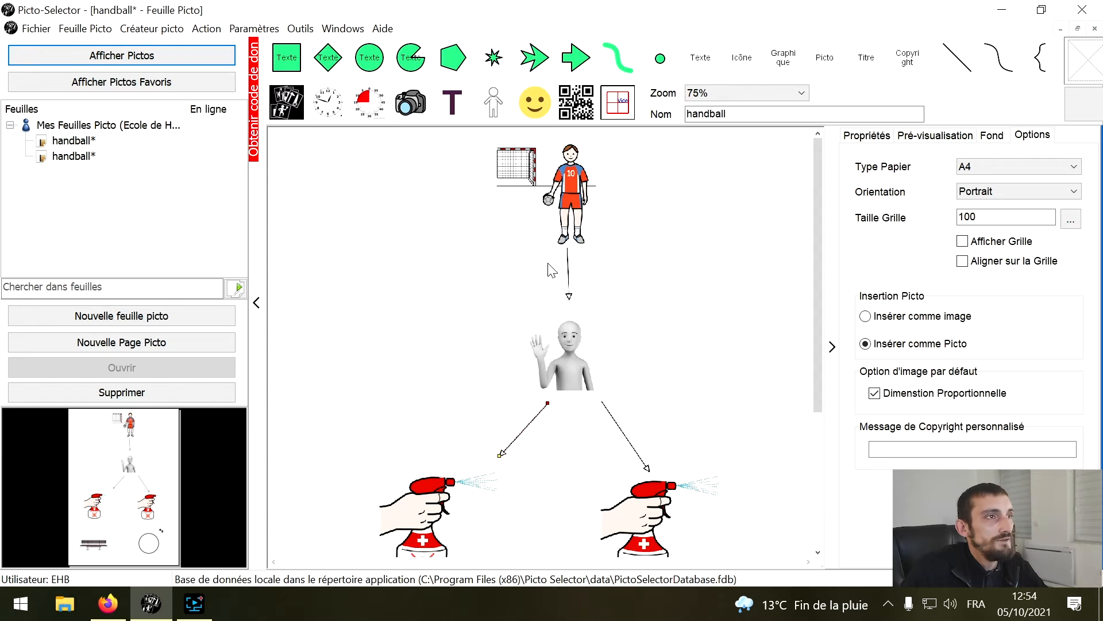
Step: Display the handball player picto's title underneath it and change the title text to "au handball"
click(568, 289)
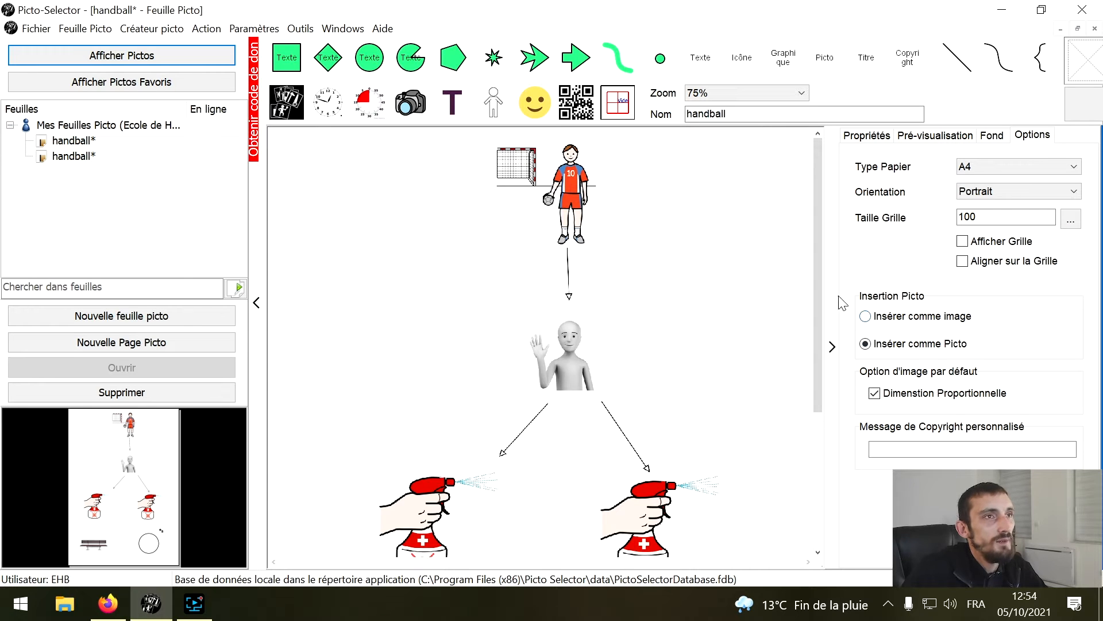
right_click(569, 197)
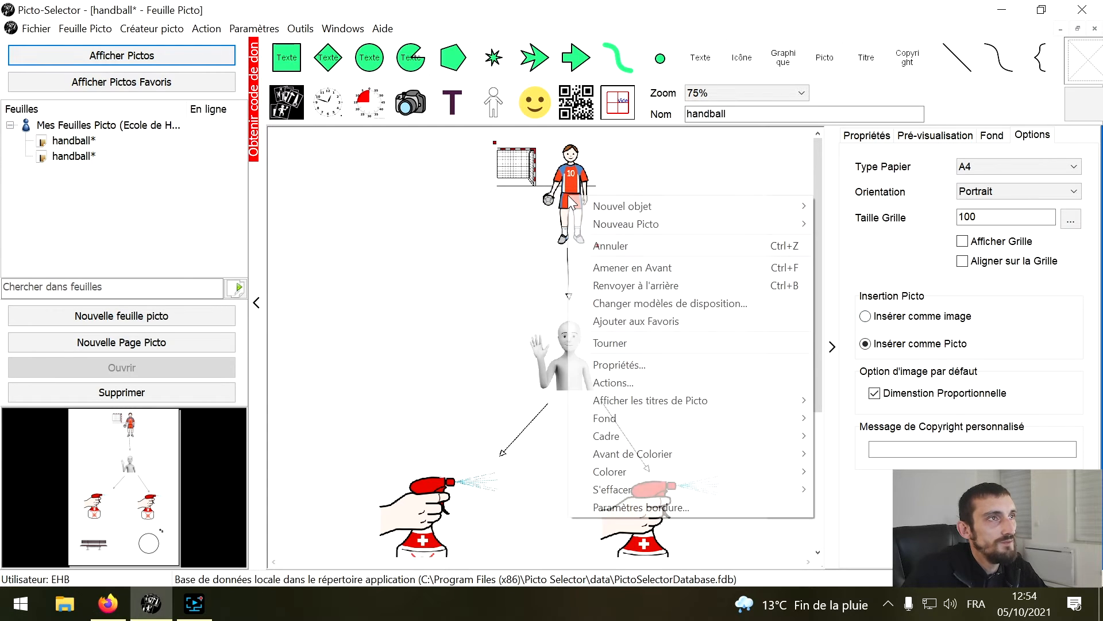
mouse_move(705, 402)
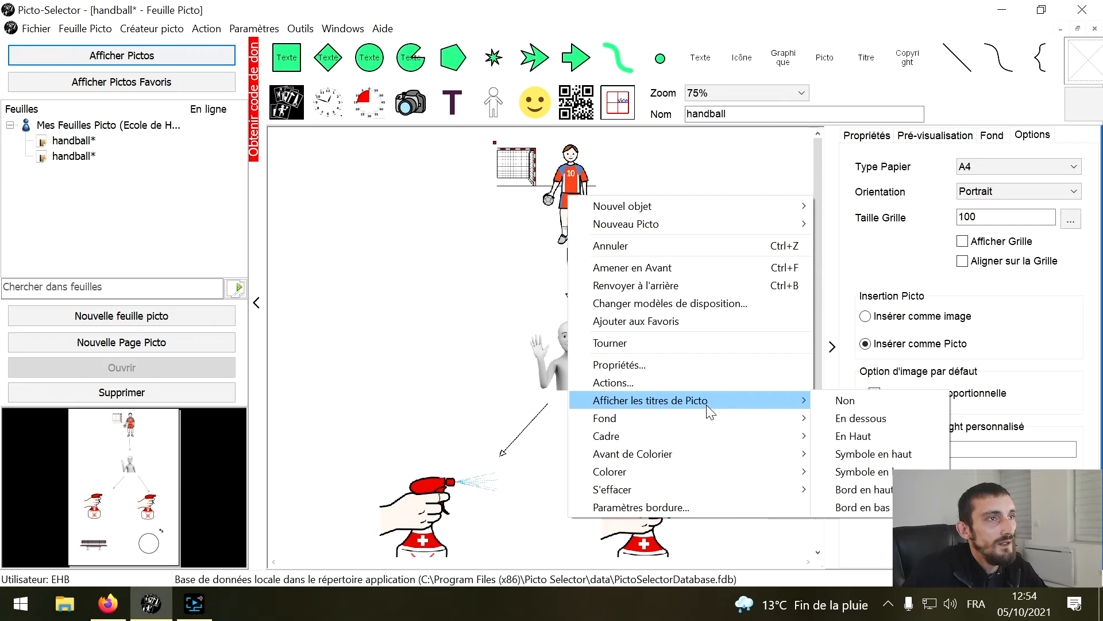
click(872, 424)
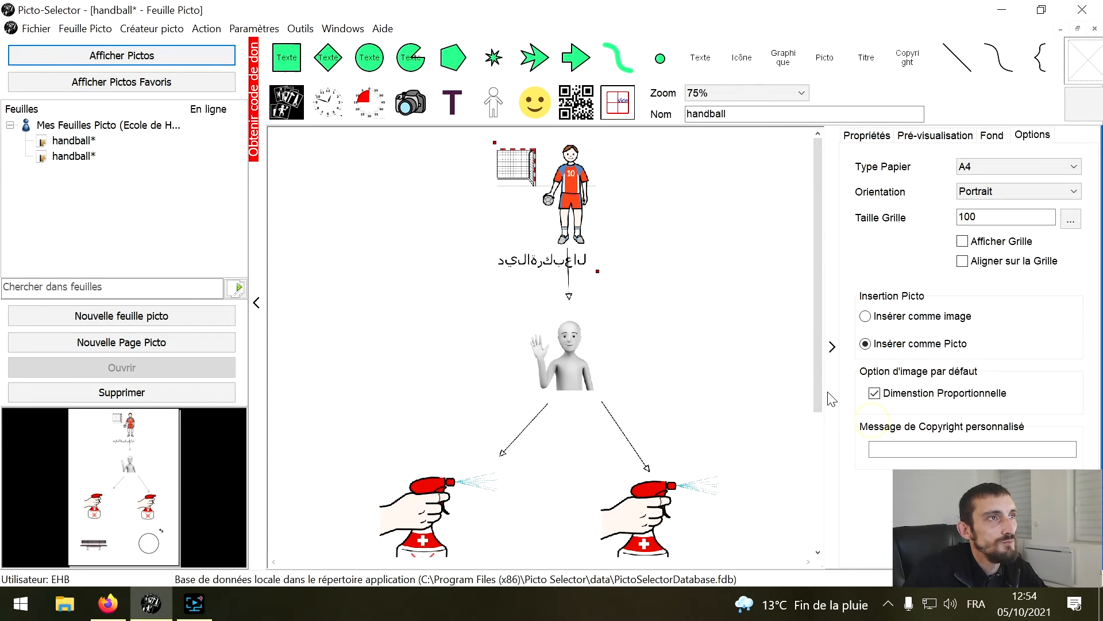
double_click(554, 263)
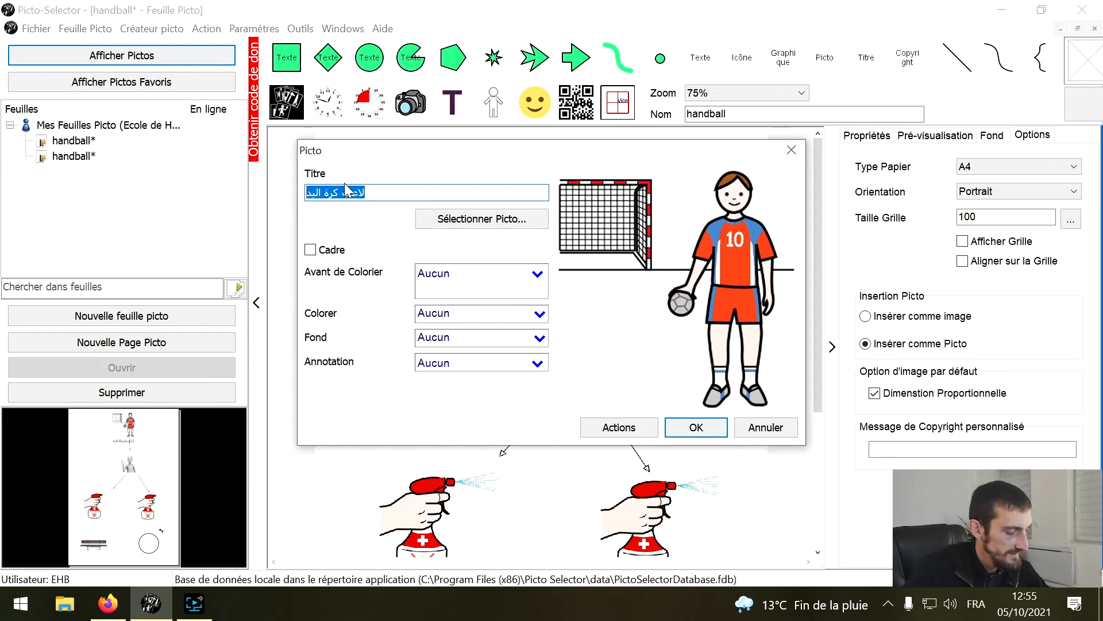
text(au handball)
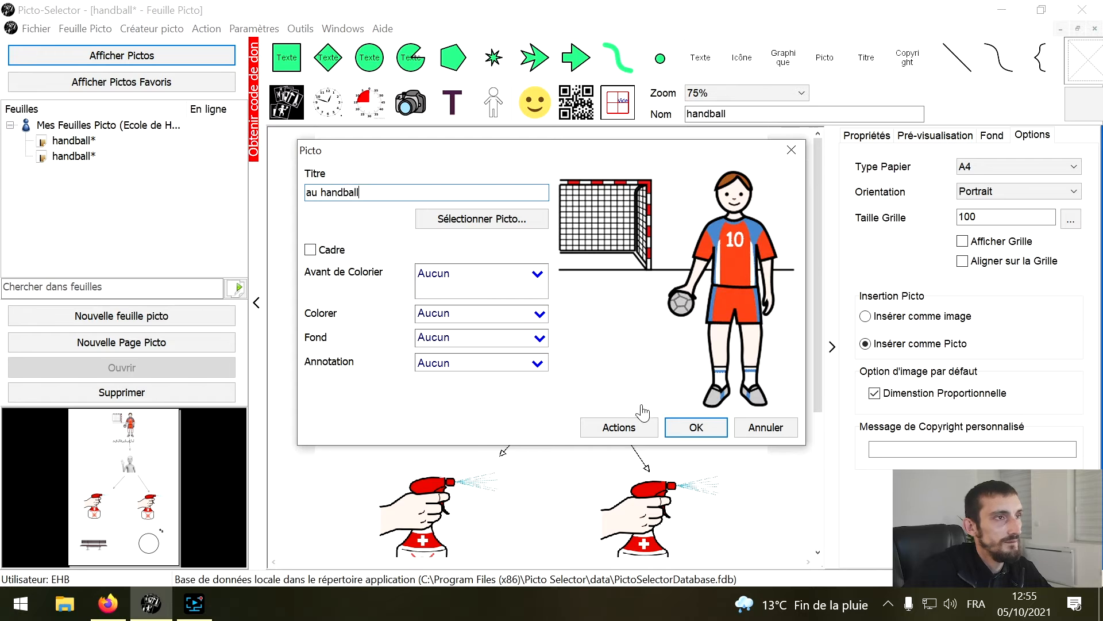
click(696, 429)
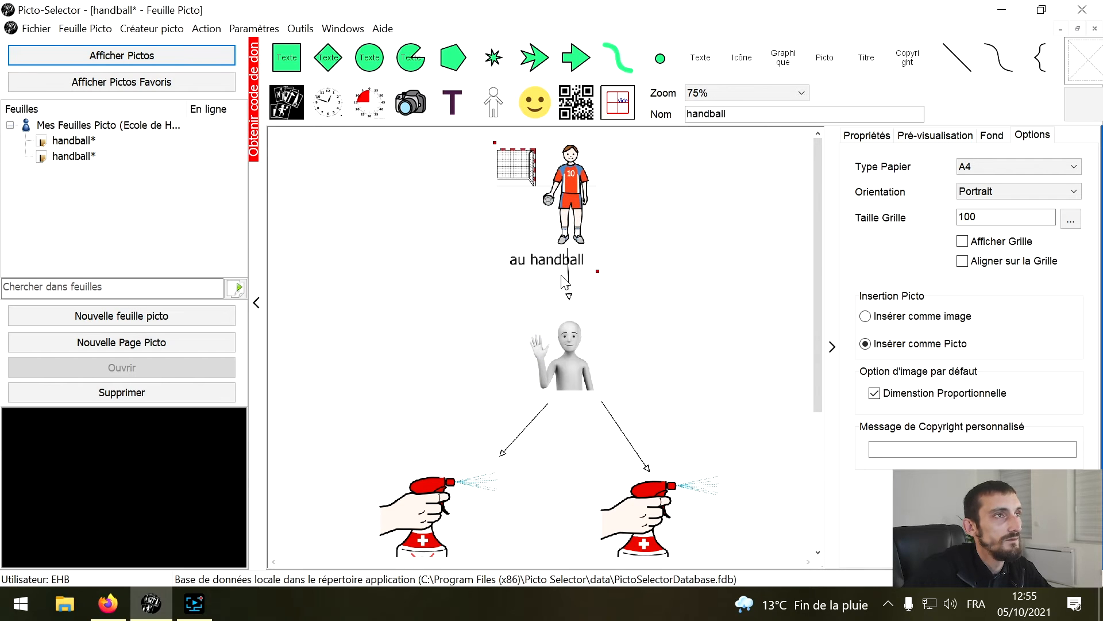
Step: Reposition both ends of the vertical arrow so it runs from just below the "au handball" title to the waving figure's head
click(569, 296)
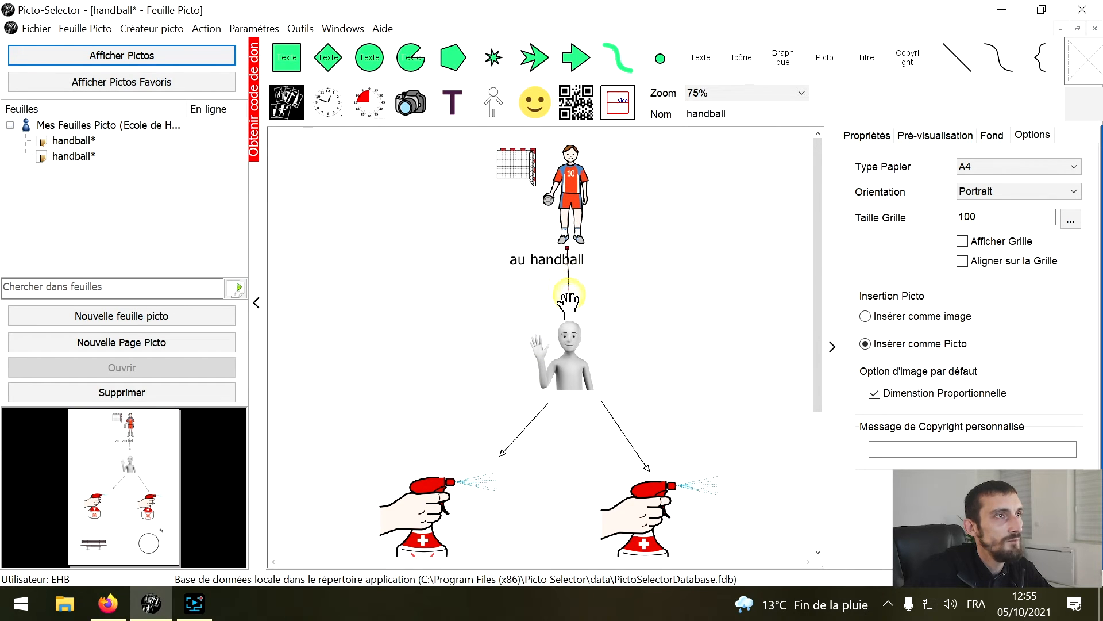
drag(570, 296, 568, 313)
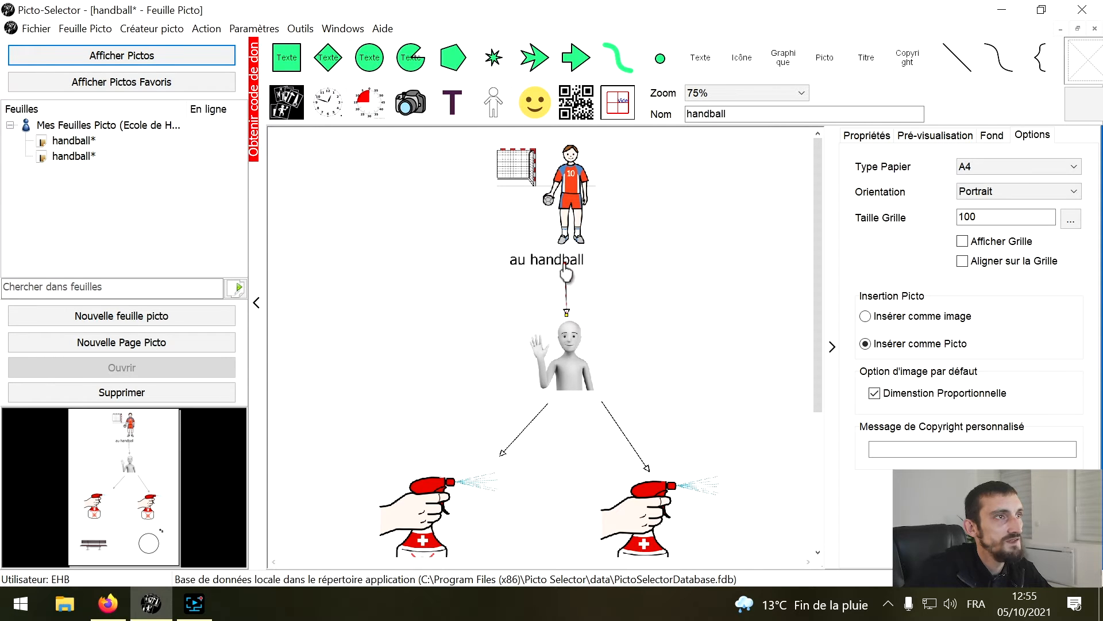
drag(565, 263, 567, 277)
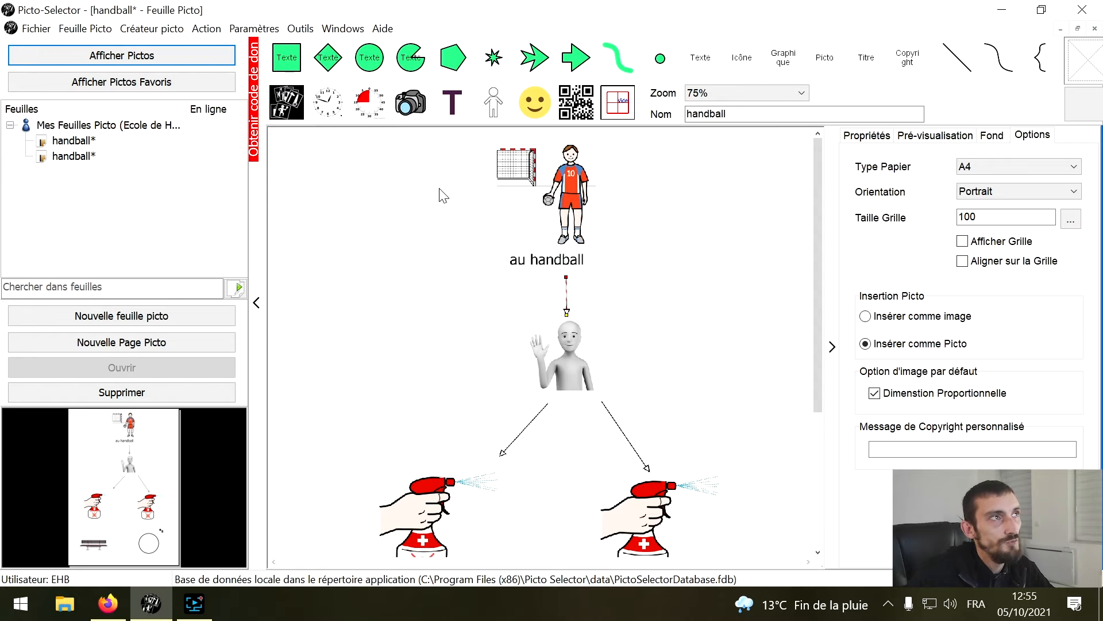
Step: Draw a text rectangle in the empty area left of the goal, with no fill colours and the text "au handball"
click(288, 65)
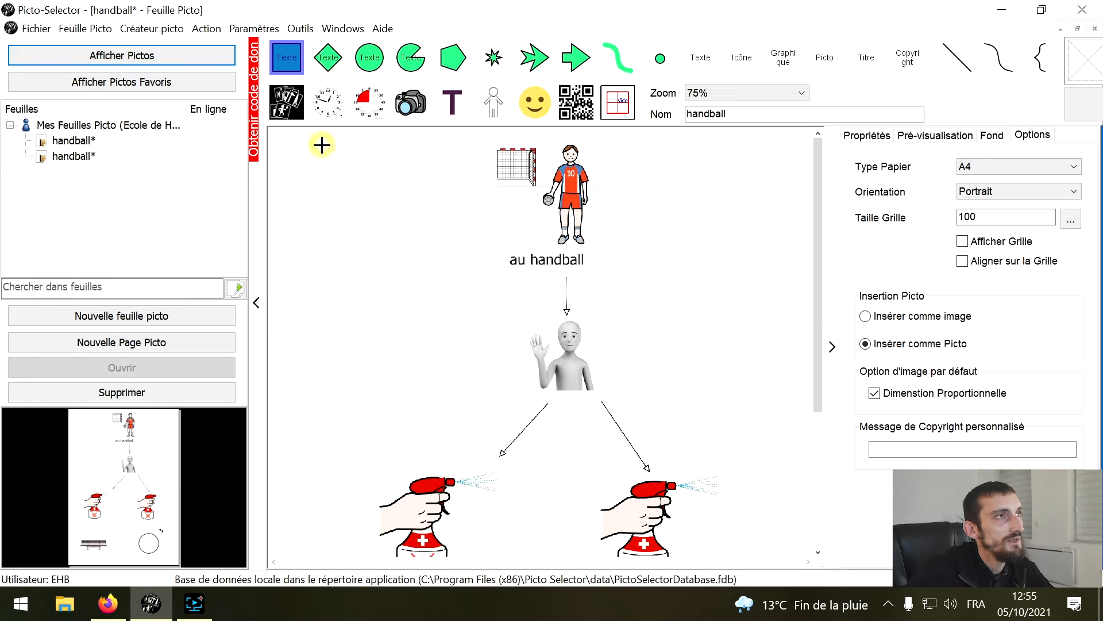
drag(322, 145, 486, 212)
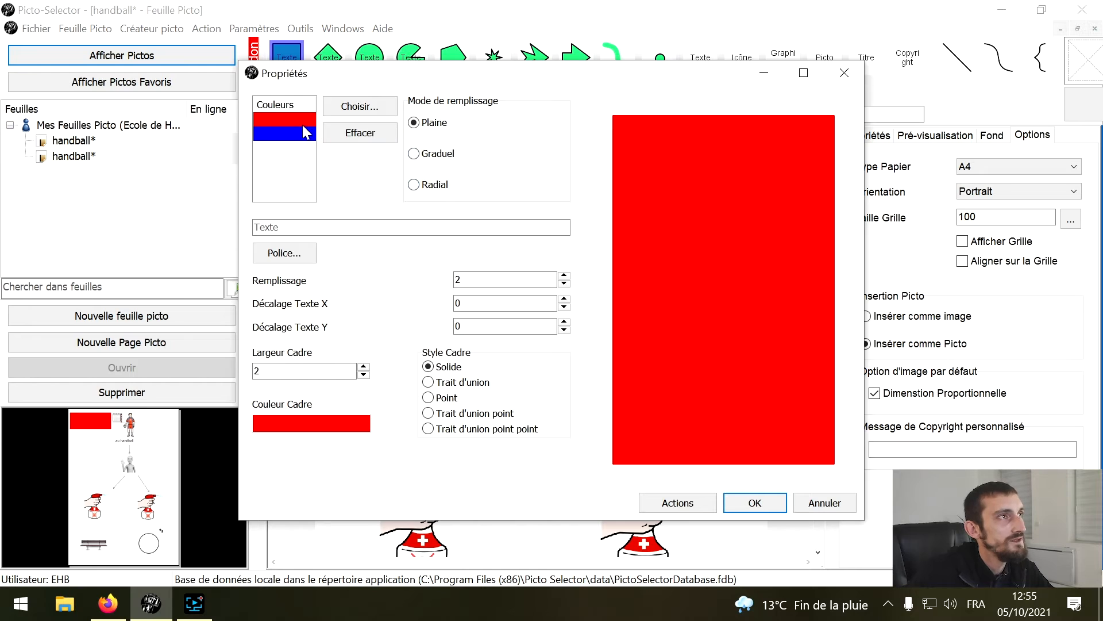
click(352, 140)
click(303, 227)
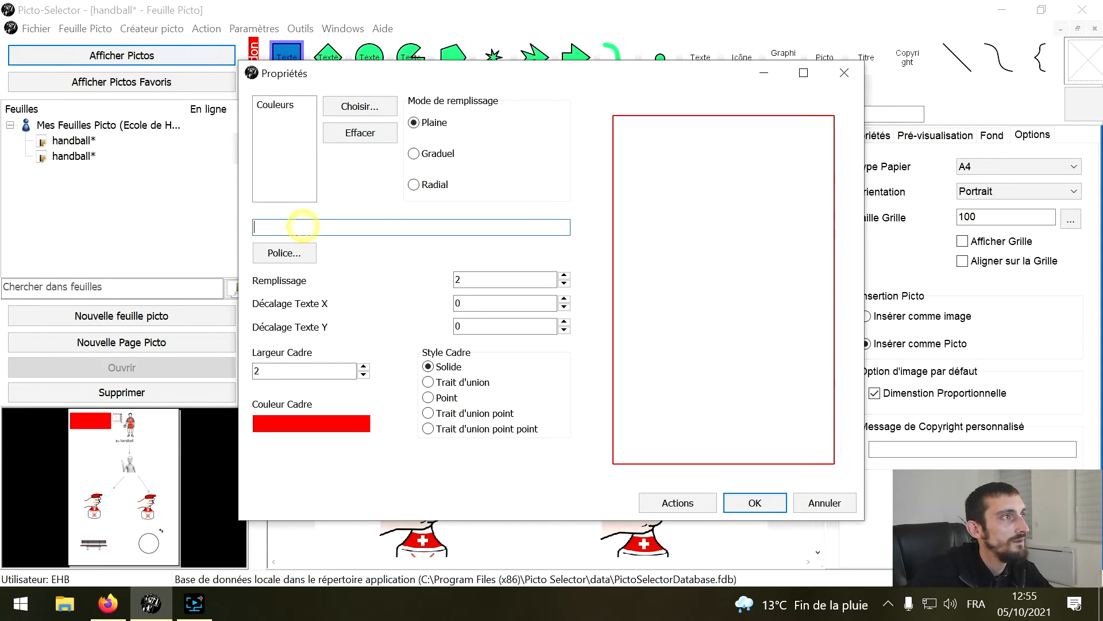
click(294, 226)
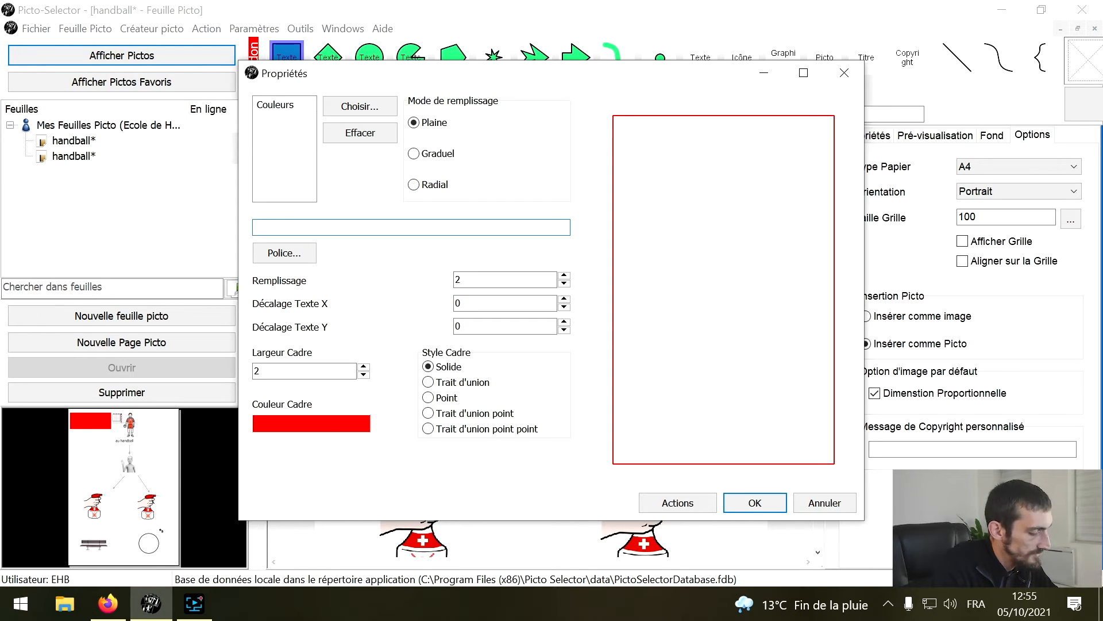
text(au)
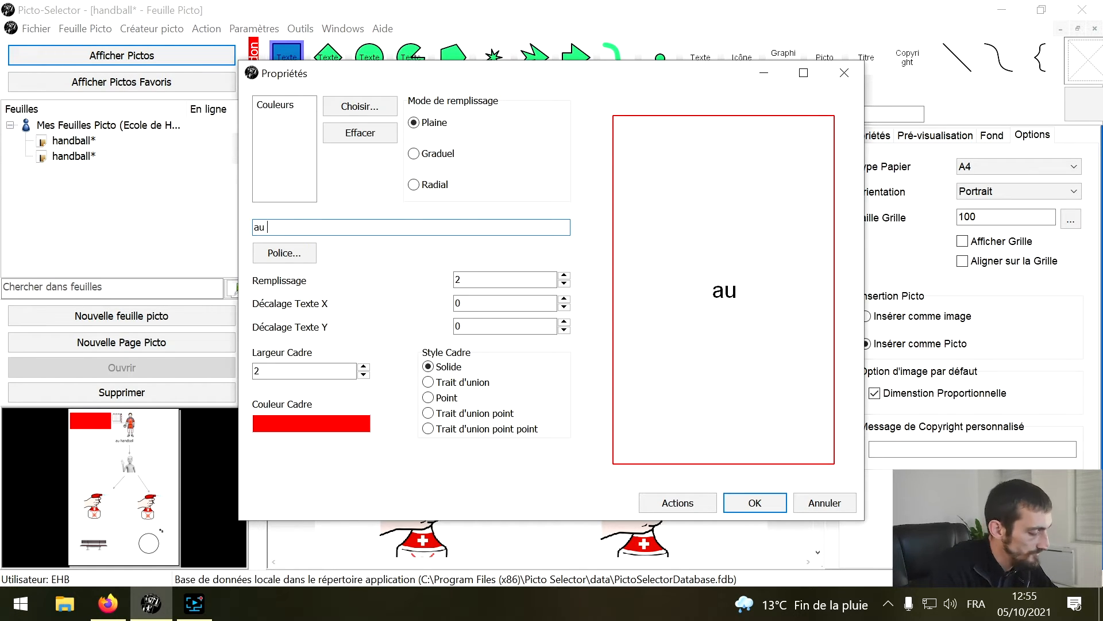
text( handball)
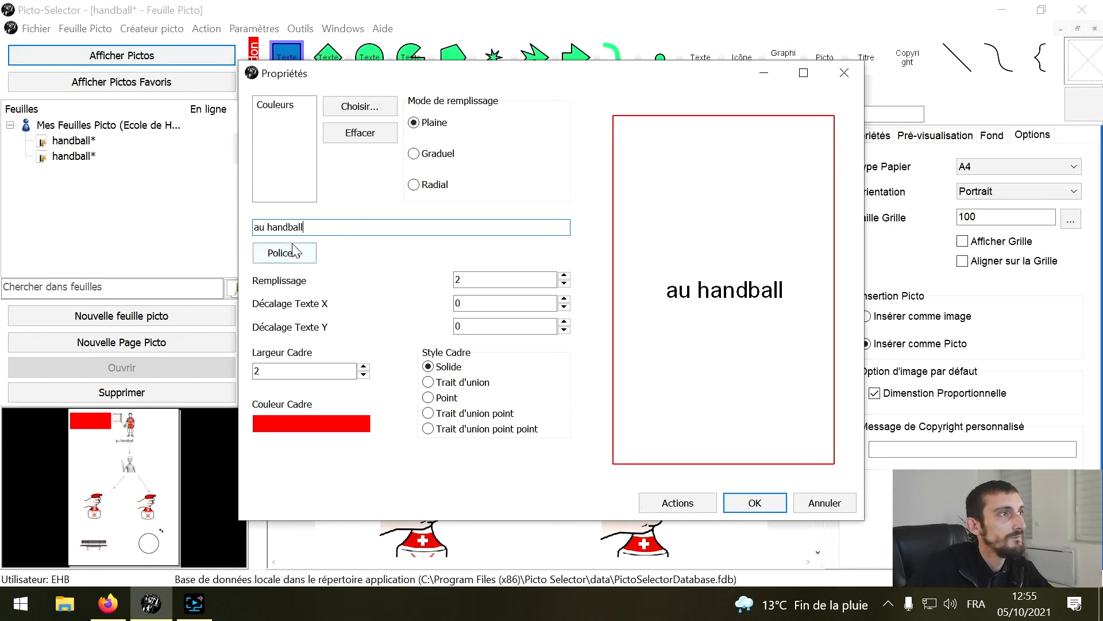
Step: Set the text rectangle's frame colour to black and shrink the box to fit closely around its text
click(320, 423)
click(531, 353)
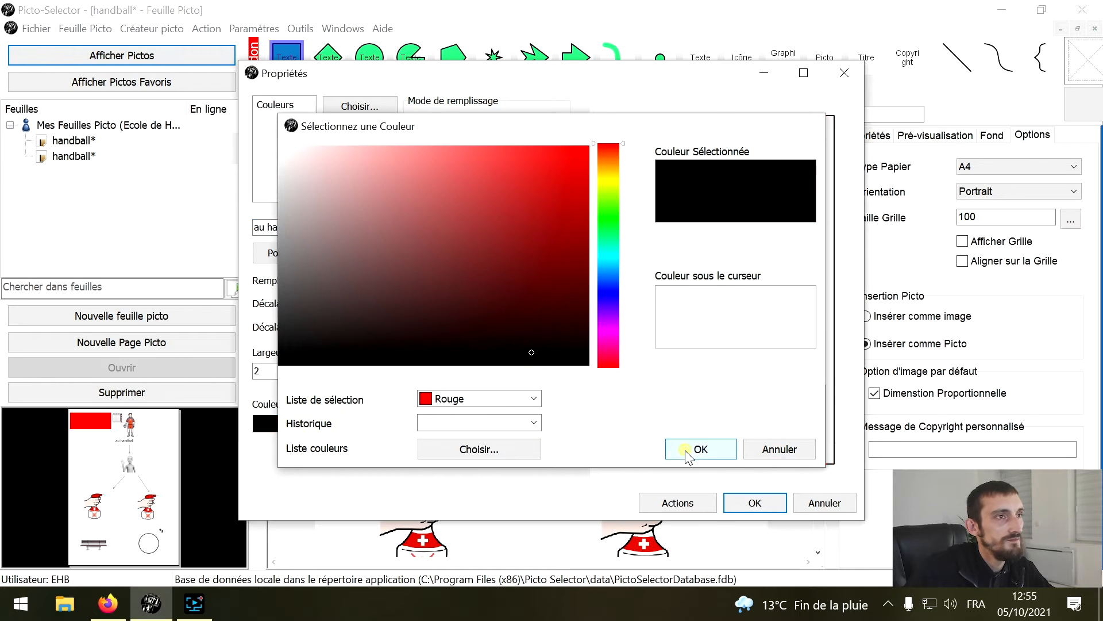
click(699, 449)
click(755, 501)
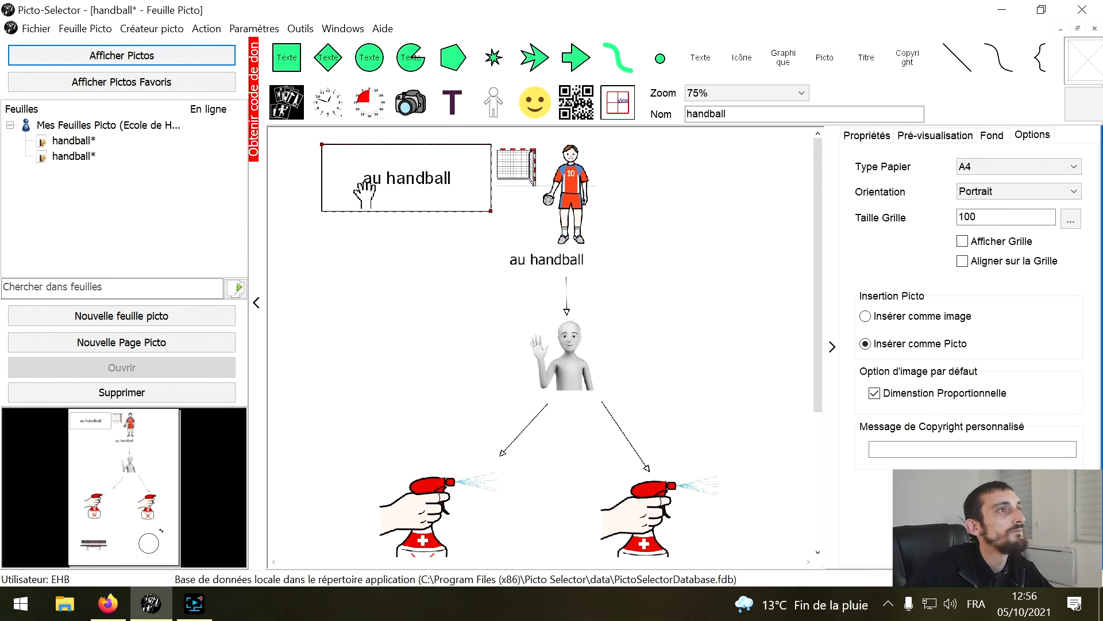
drag(434, 183, 428, 174)
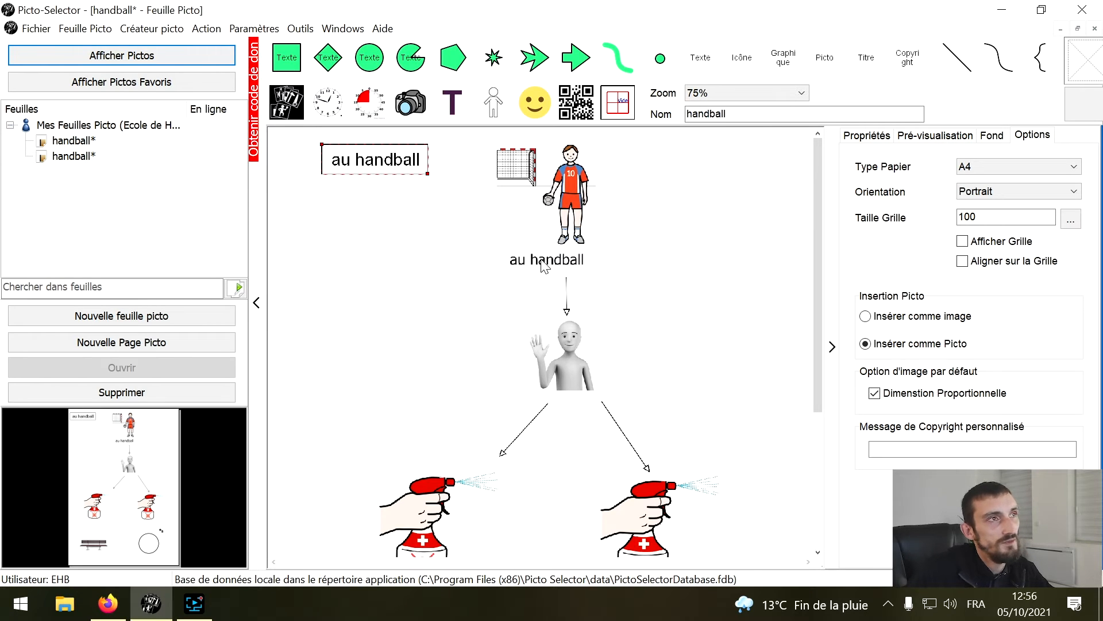
Step: Hide the handball picto's own title and place the framed "au handball" text box under the player's feet instead
right_click(574, 217)
mouse_move(723, 411)
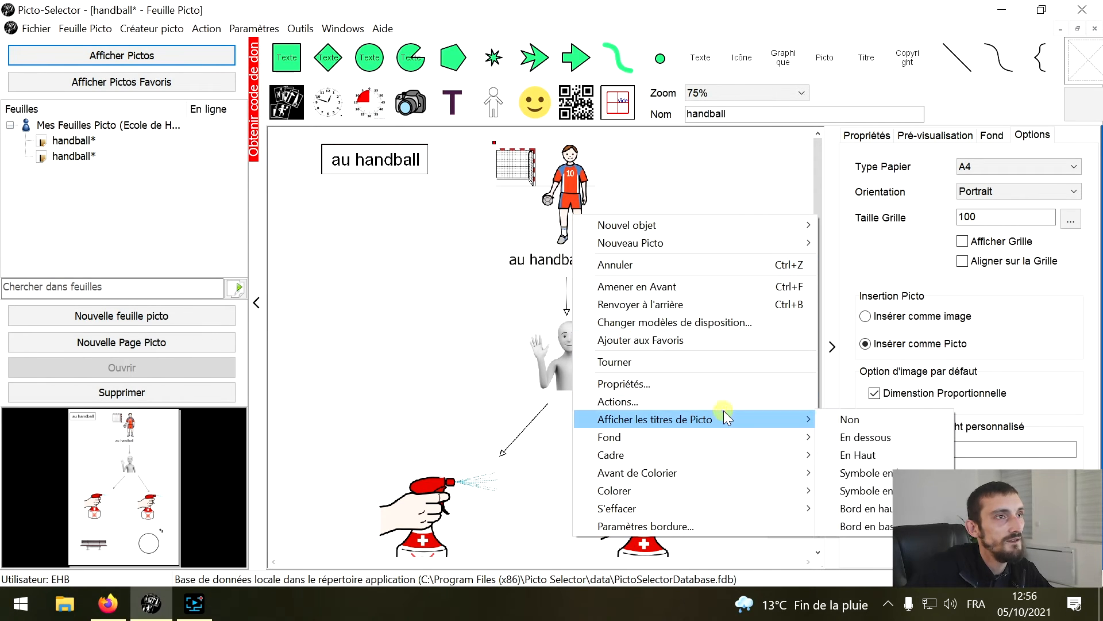
click(849, 419)
click(371, 162)
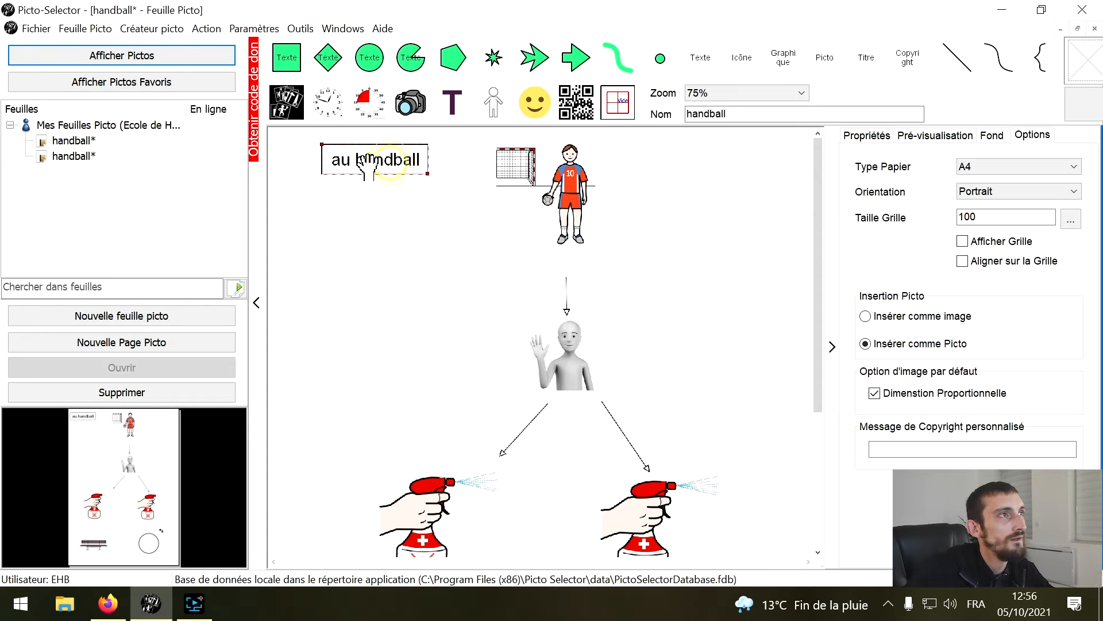
drag(366, 163, 553, 264)
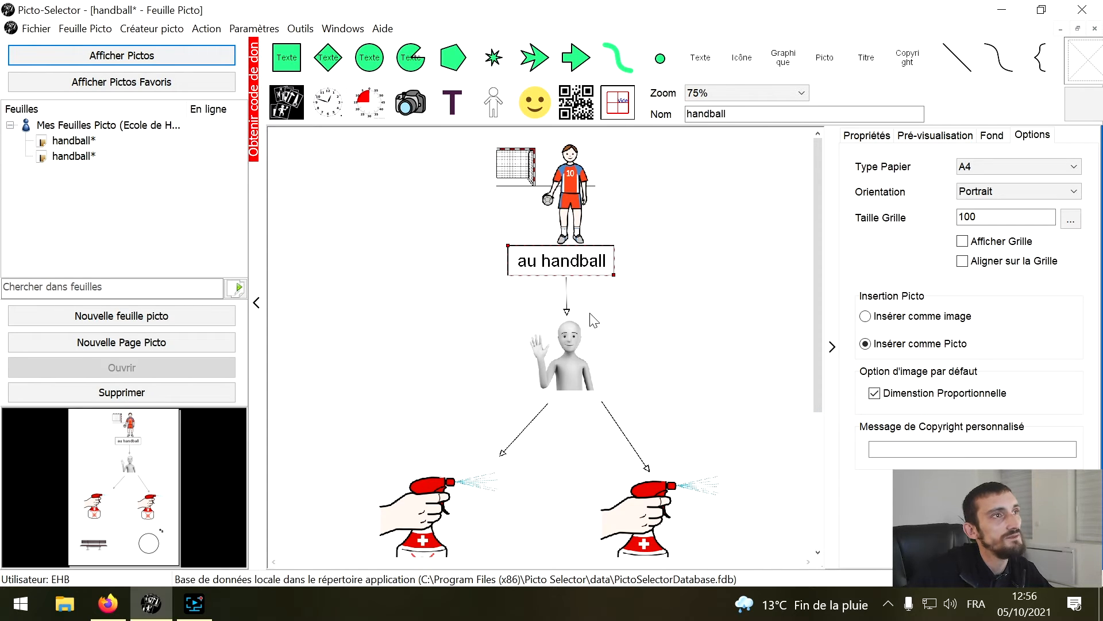
Step: Undo the placement of the framed "au handball" text box under the player's feet
key(ctrl+z)
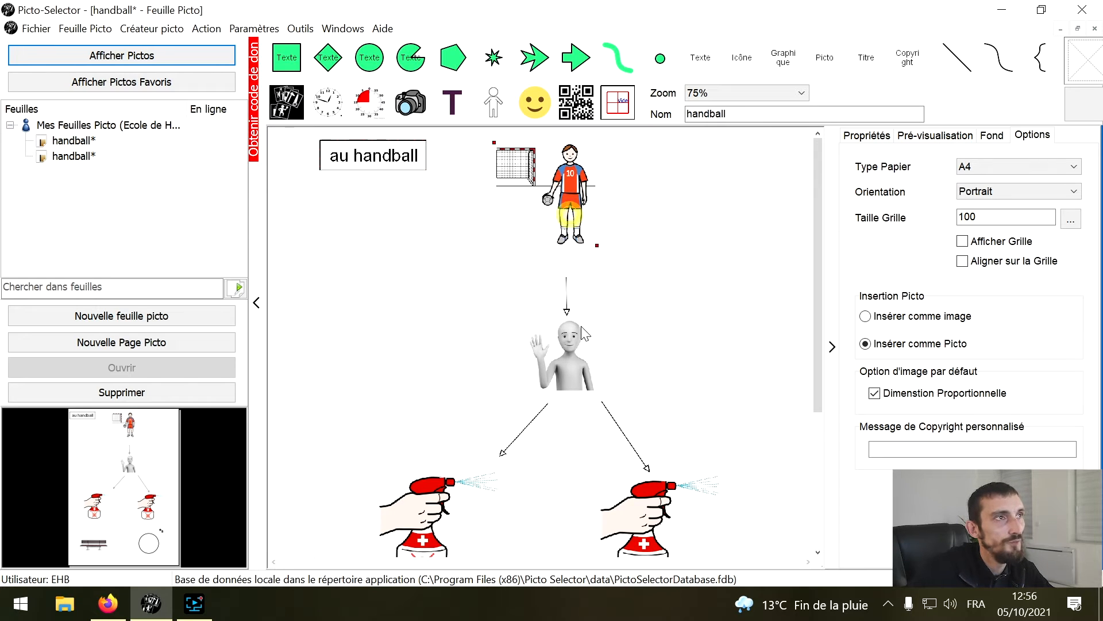
click(561, 403)
click(421, 524)
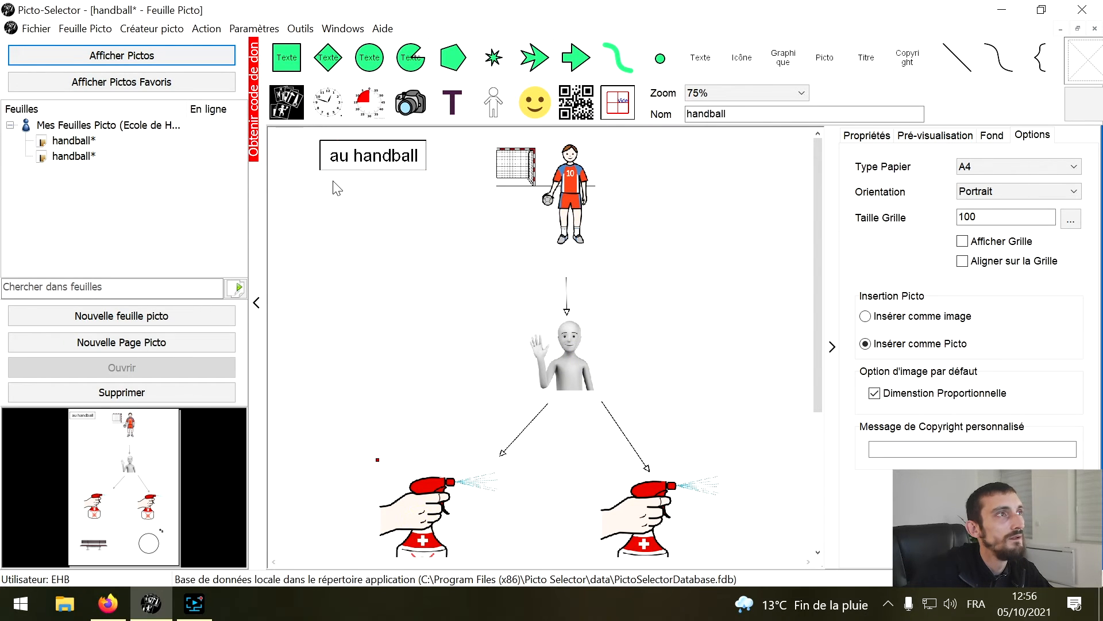
Step: Select all the pictos and arrows except the framed text box, and show the pictos' own titles beneath them
drag(332, 181, 374, 251)
mouse_move(321, 179)
mouse_down()
mouse_move(433, 308)
mouse_move(652, 471)
mouse_move(716, 542)
mouse_move(747, 555)
mouse_up()
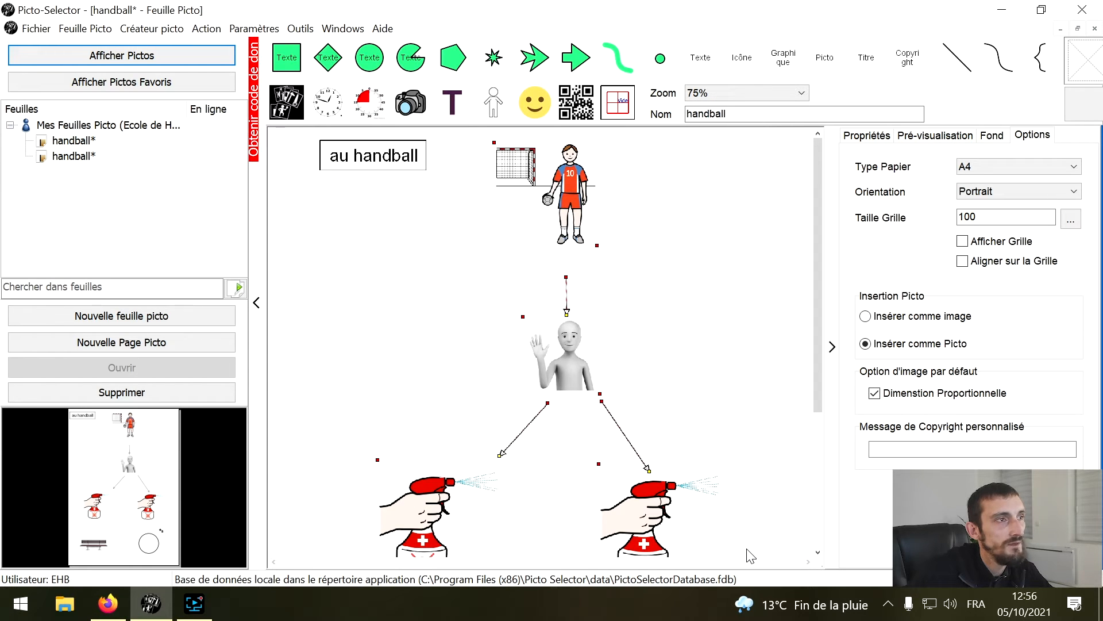
right_click(644, 509)
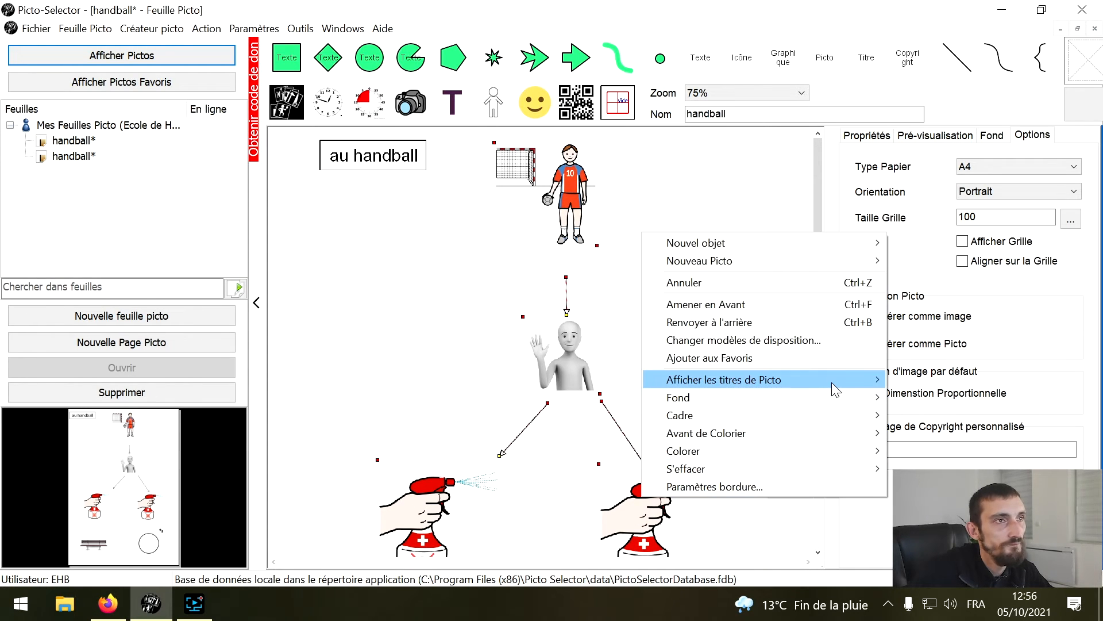
mouse_move(835, 390)
click(946, 398)
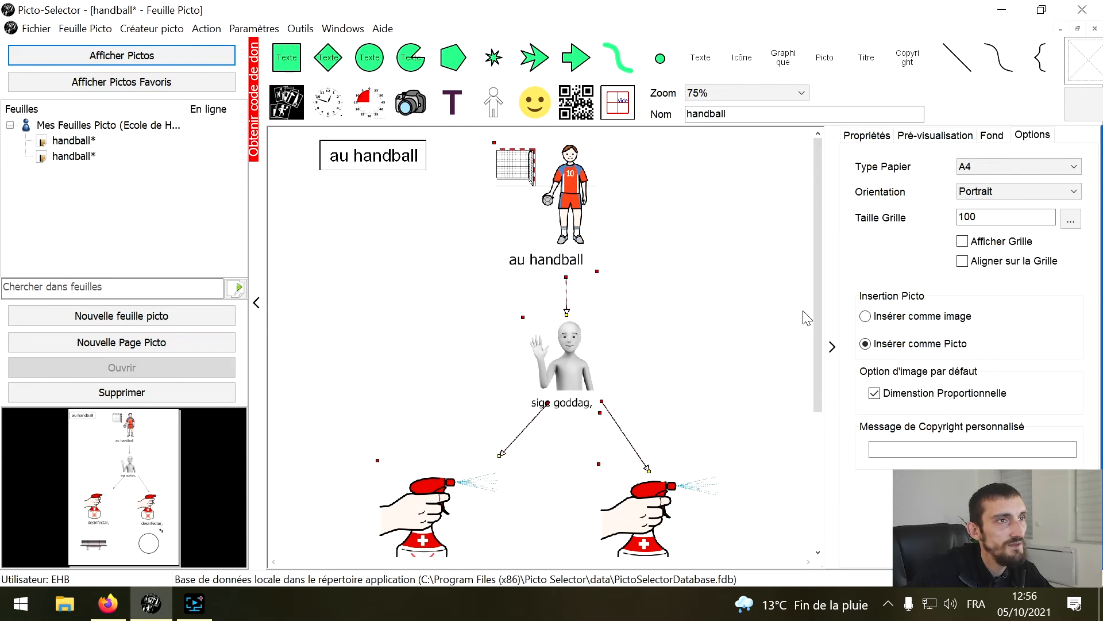
Step: Change the title of the waving figure picto to "je dis bonjour"
scroll(825, 390, down, 2)
scroll(827, 391, up, 1)
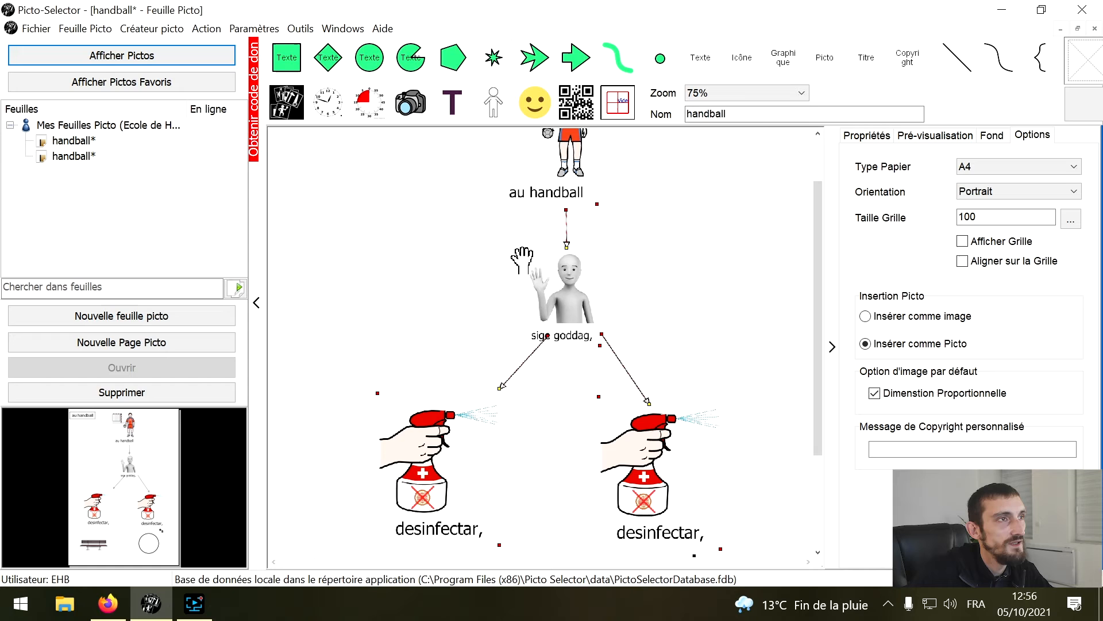
double_click(572, 305)
drag(418, 194, 298, 151)
text(bonjour)
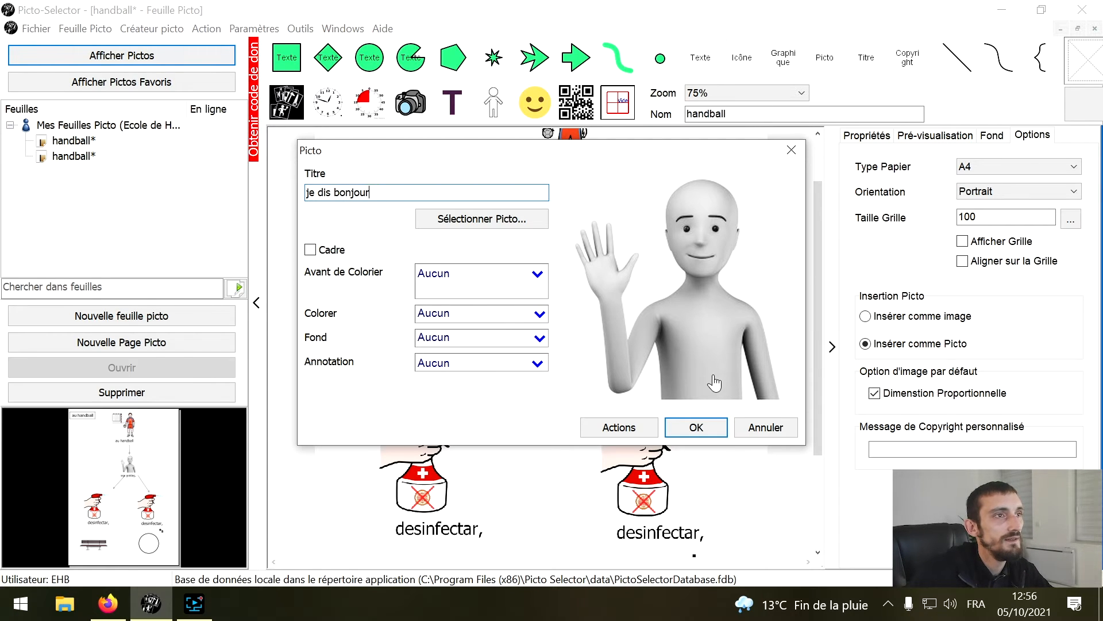
click(697, 427)
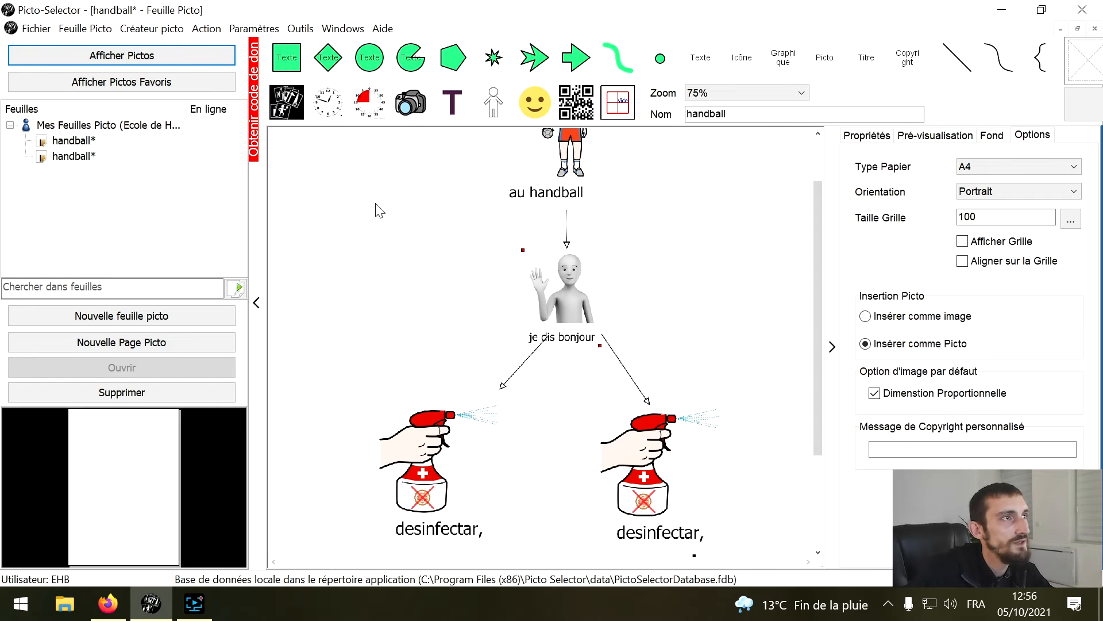
Step: Try Vert and Gris moyen as the sheet's background colour, and return it to Blanc
click(994, 136)
click(977, 205)
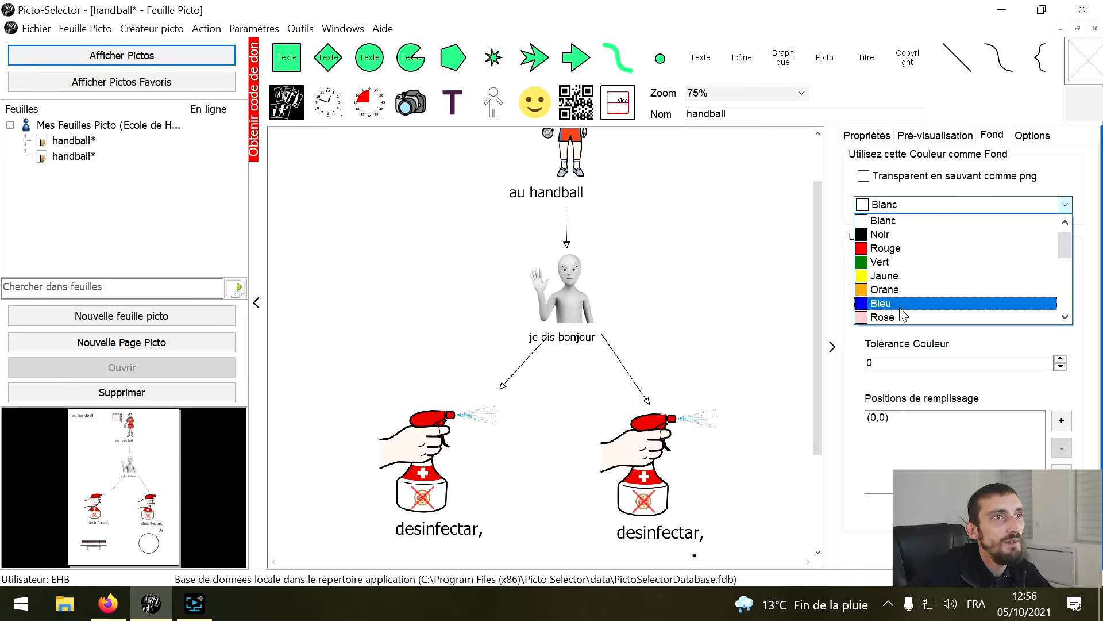
click(904, 263)
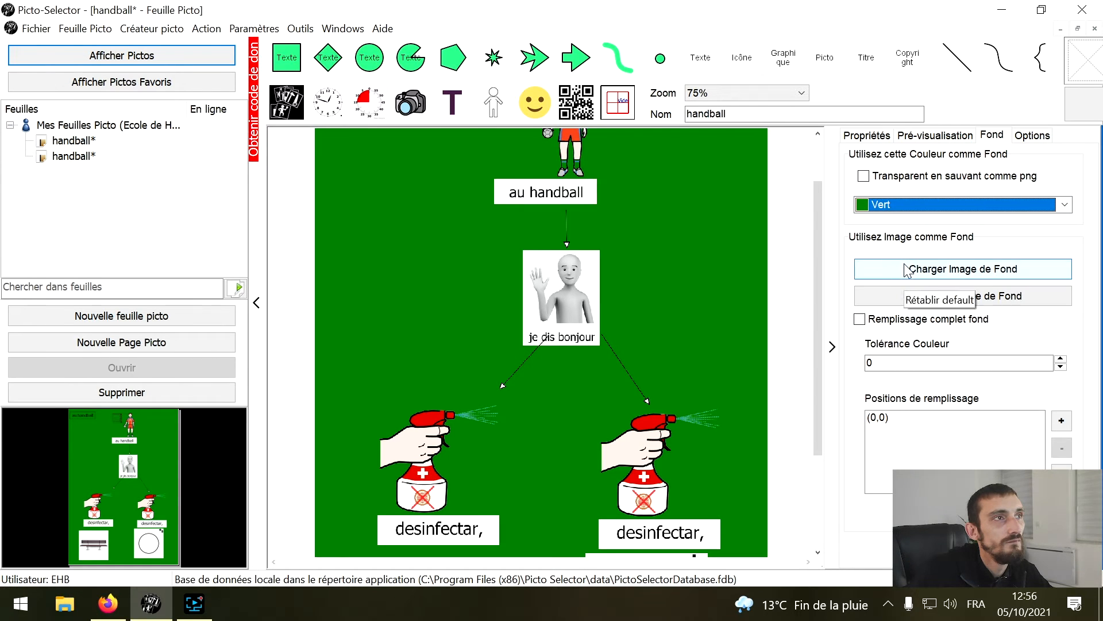
click(1065, 206)
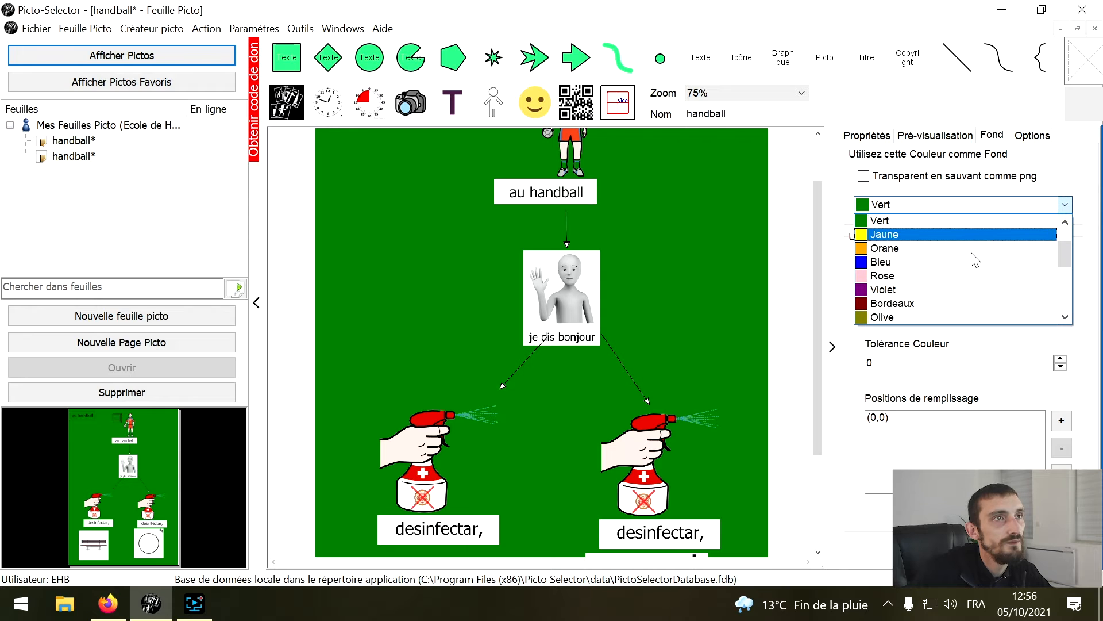
drag(1062, 249, 1065, 302)
click(964, 318)
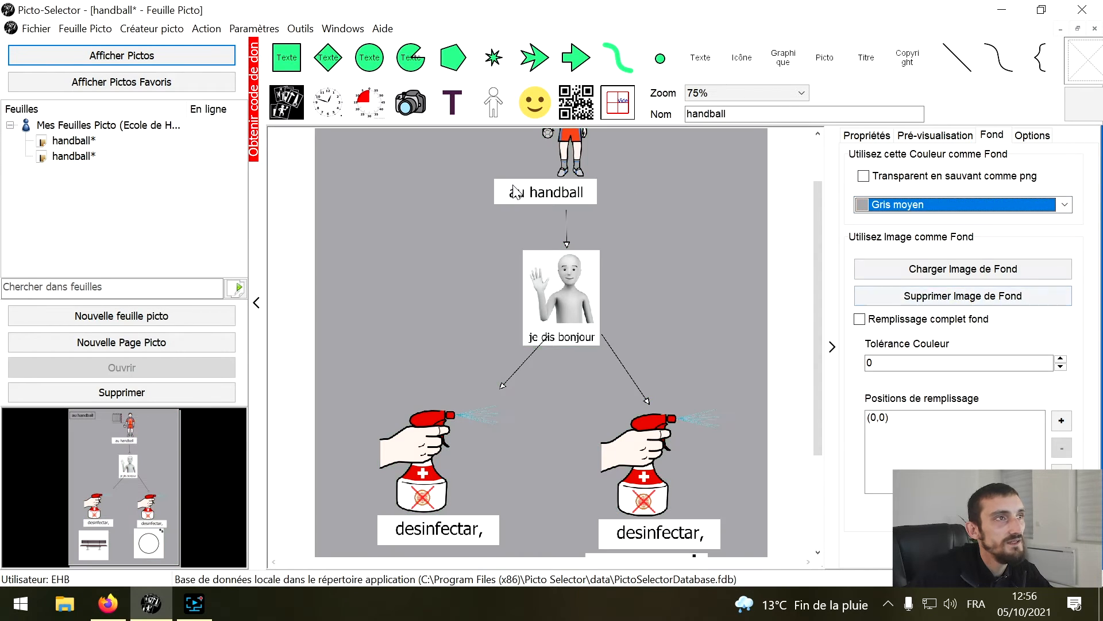
click(1065, 205)
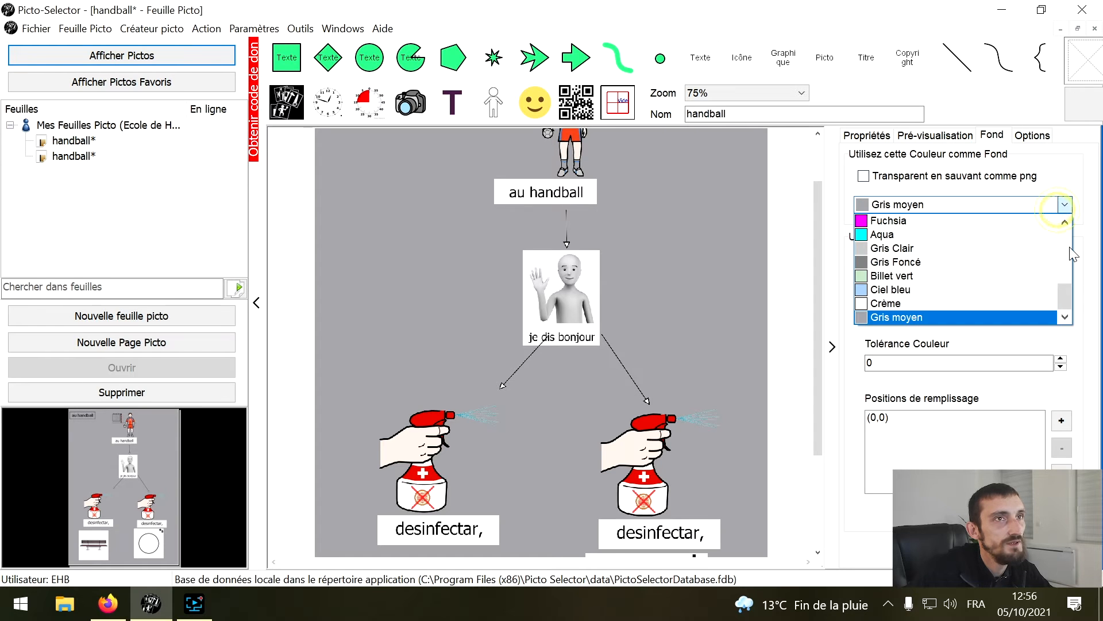
drag(1065, 311, 1067, 224)
click(916, 232)
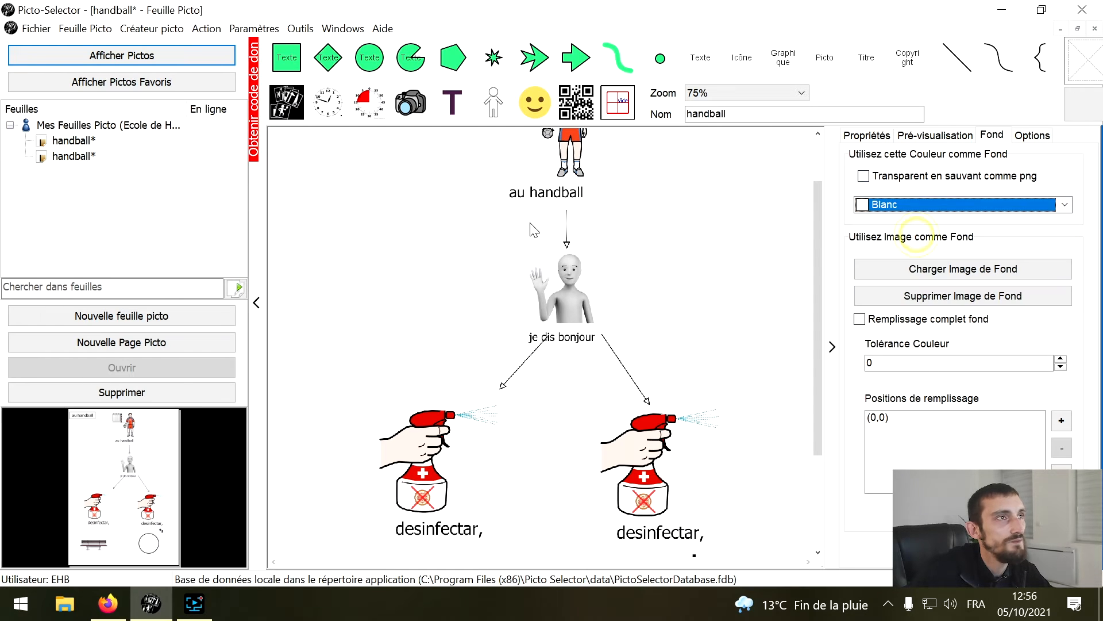
Step: Search the picto list for "cercle rouge"
drag(822, 309, 821, 481)
click(413, 345)
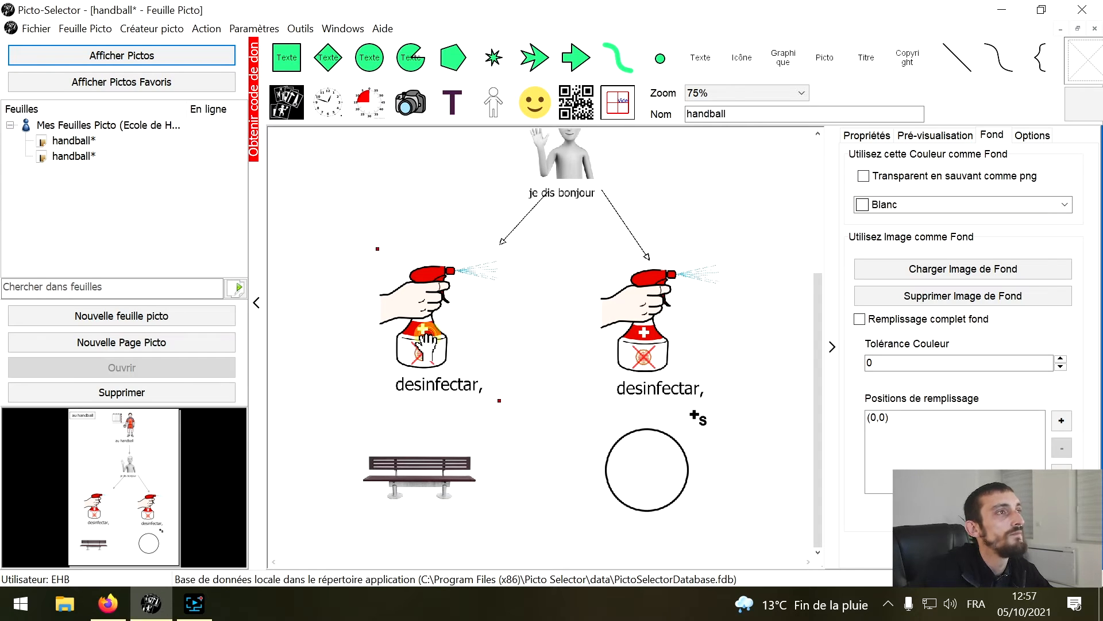
drag(818, 371, 828, 344)
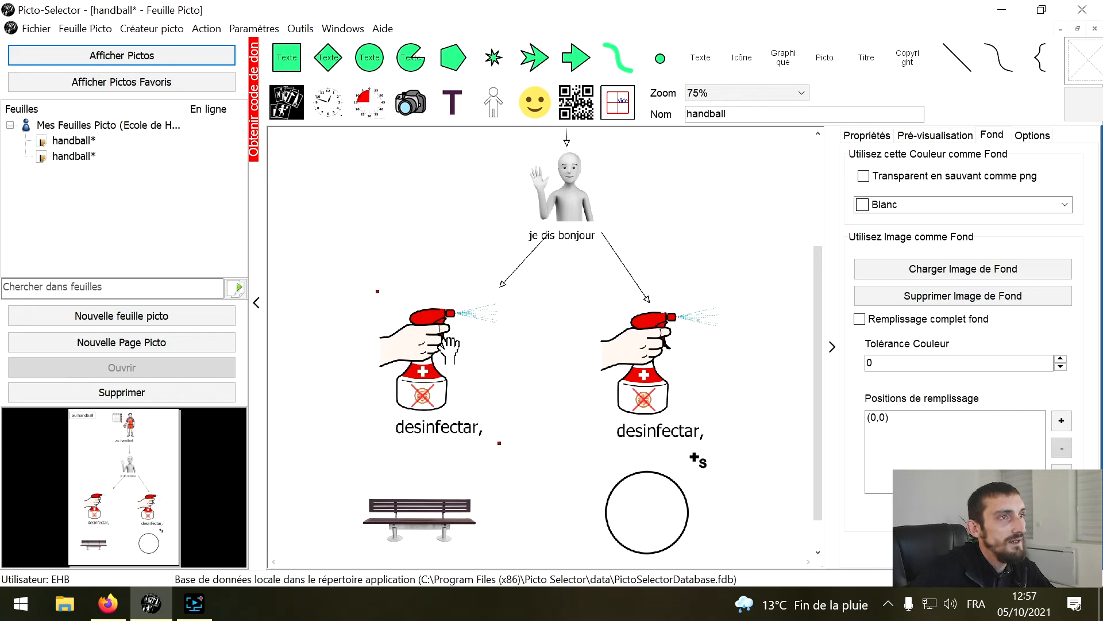
drag(819, 329, 819, 324)
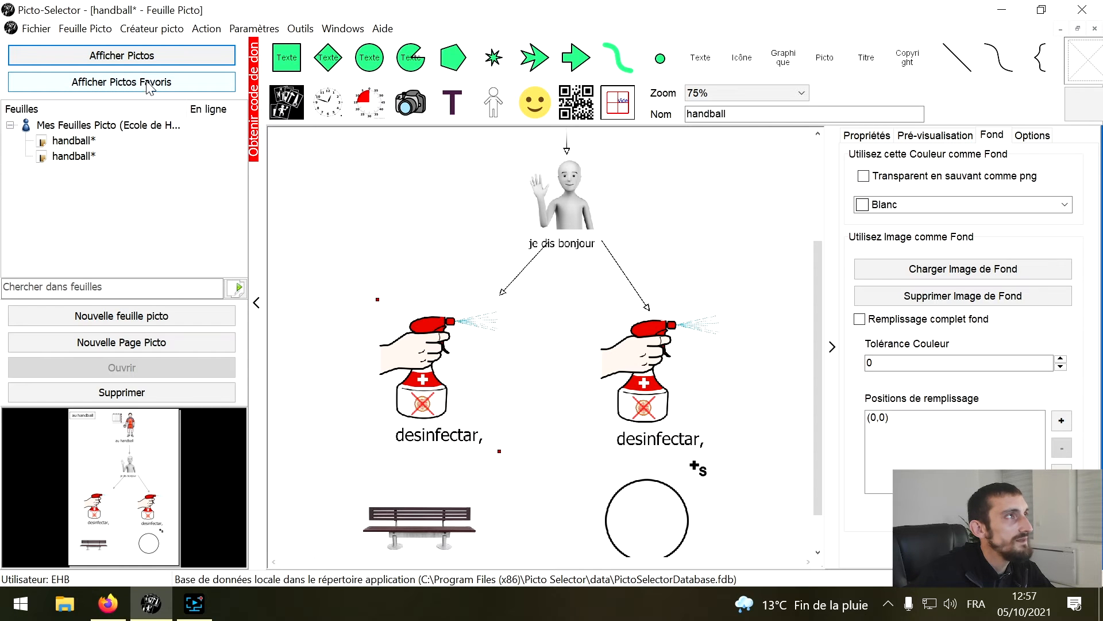
click(132, 55)
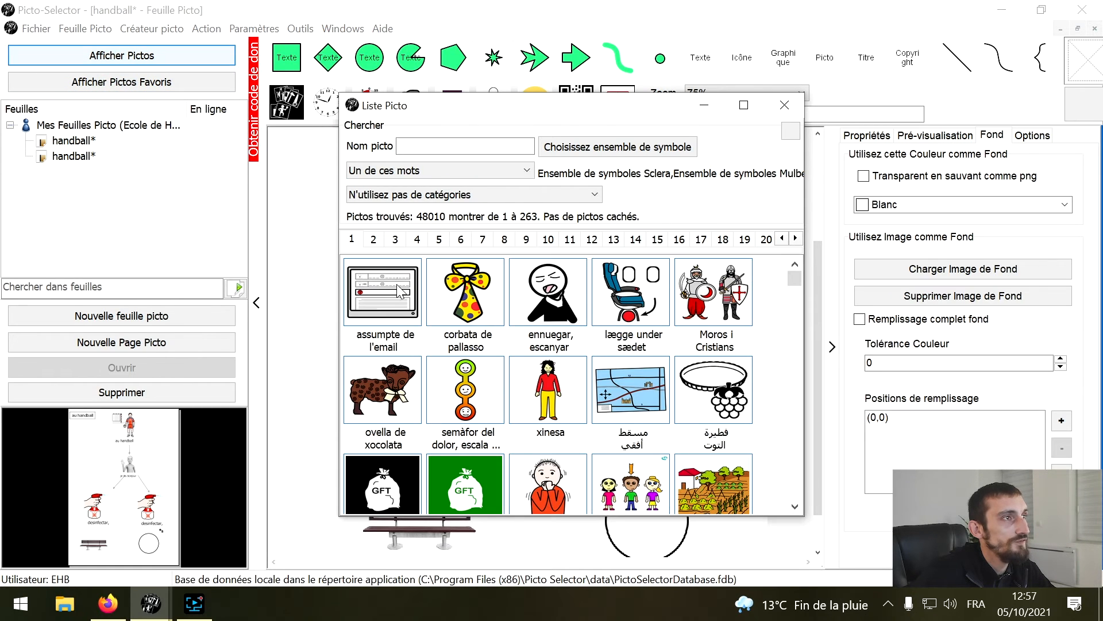
drag(798, 279, 812, 388)
click(442, 150)
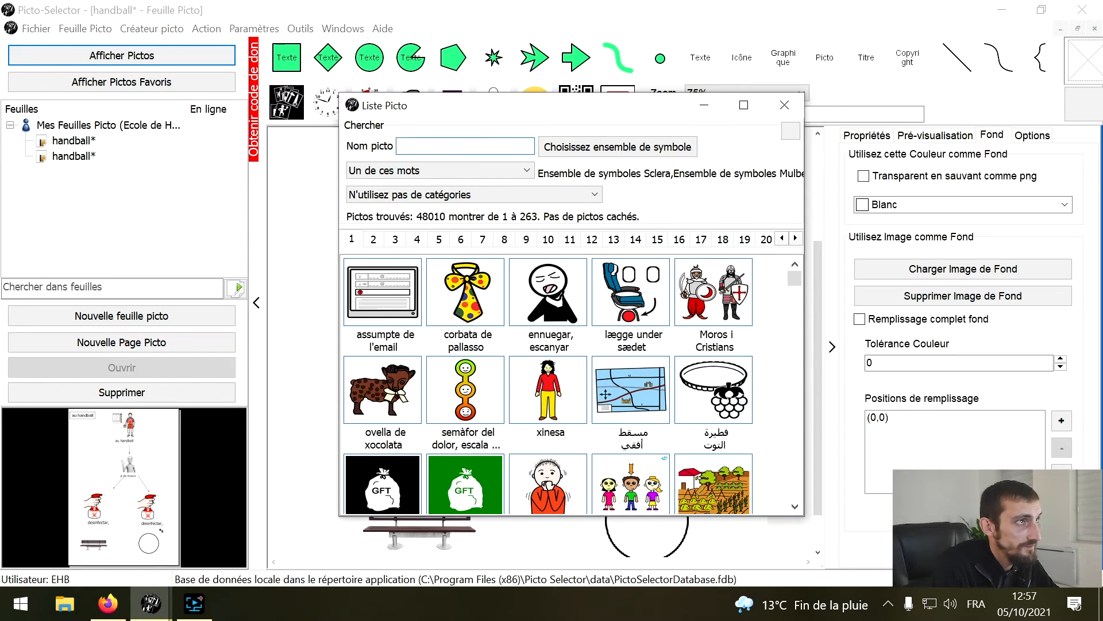
text(cercle rouge)
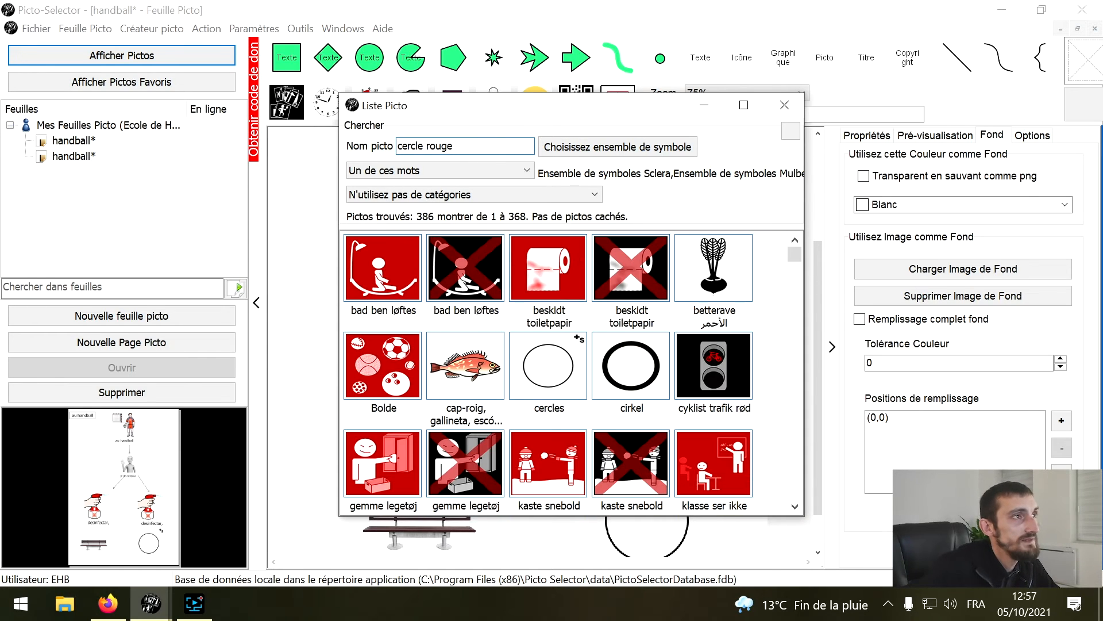
Step: Insert the solid red circle picto "rød" and place it over the left disinfecting picto
drag(794, 253, 808, 271)
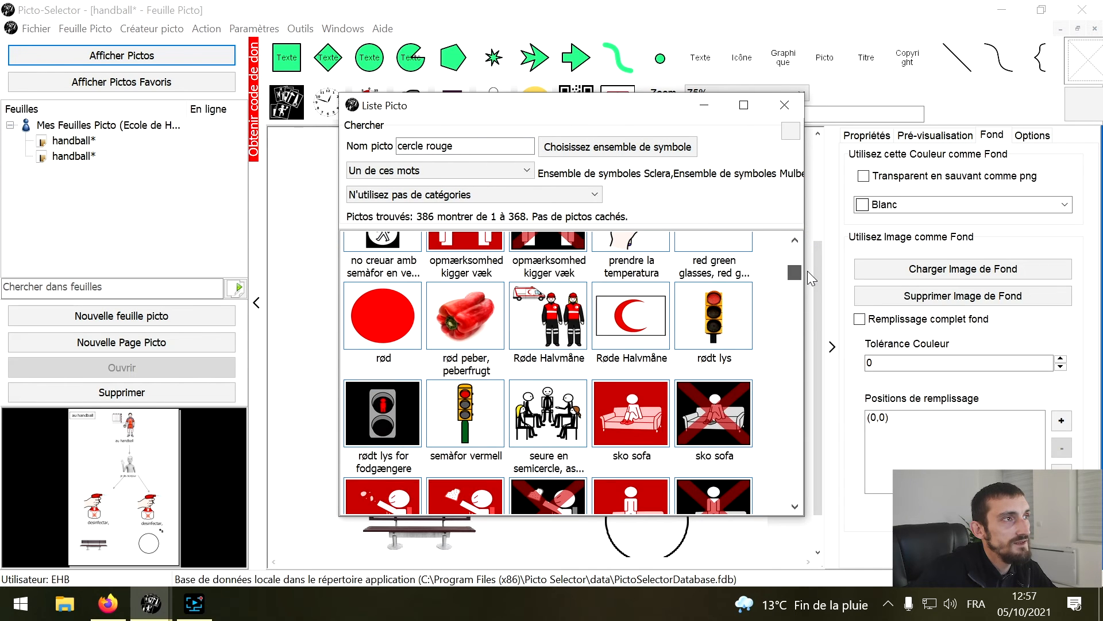
click(383, 313)
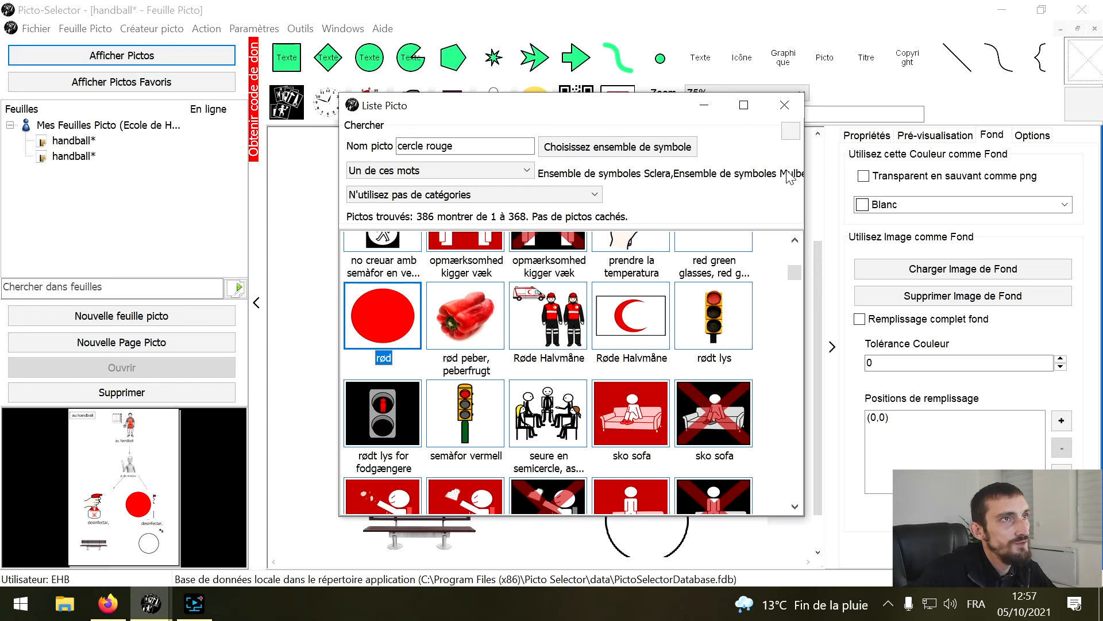
click(784, 105)
mouse_move(600, 353)
mouse_down()
mouse_move(417, 352)
mouse_move(432, 349)
mouse_move(425, 216)
mouse_move(425, 368)
mouse_up()
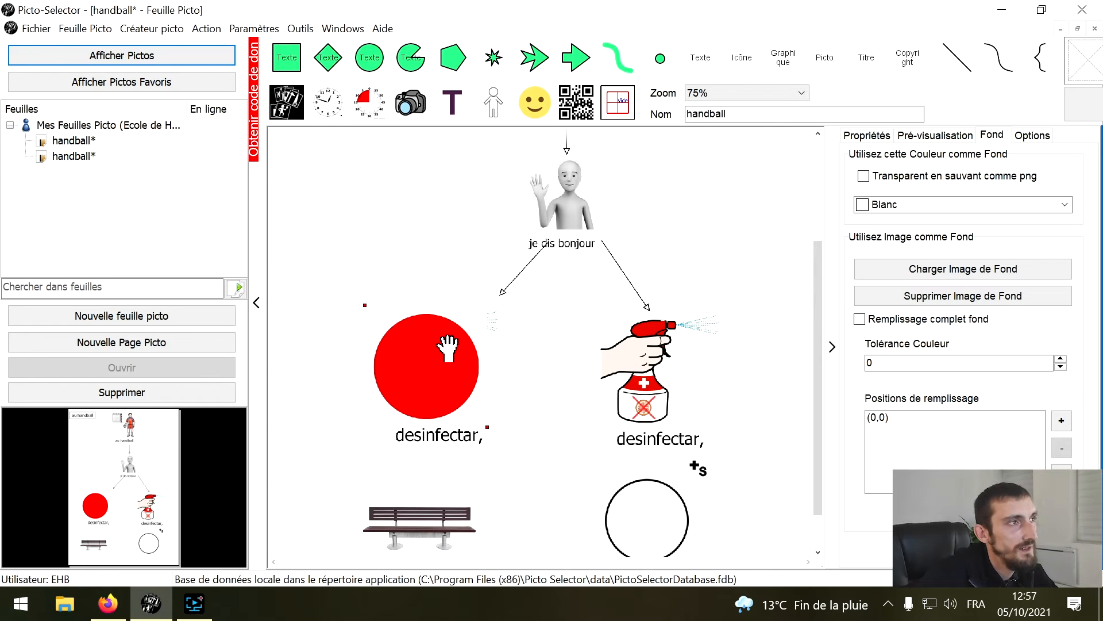
Step: Send the red circle behind the left disinfecting picto
right_click(440, 342)
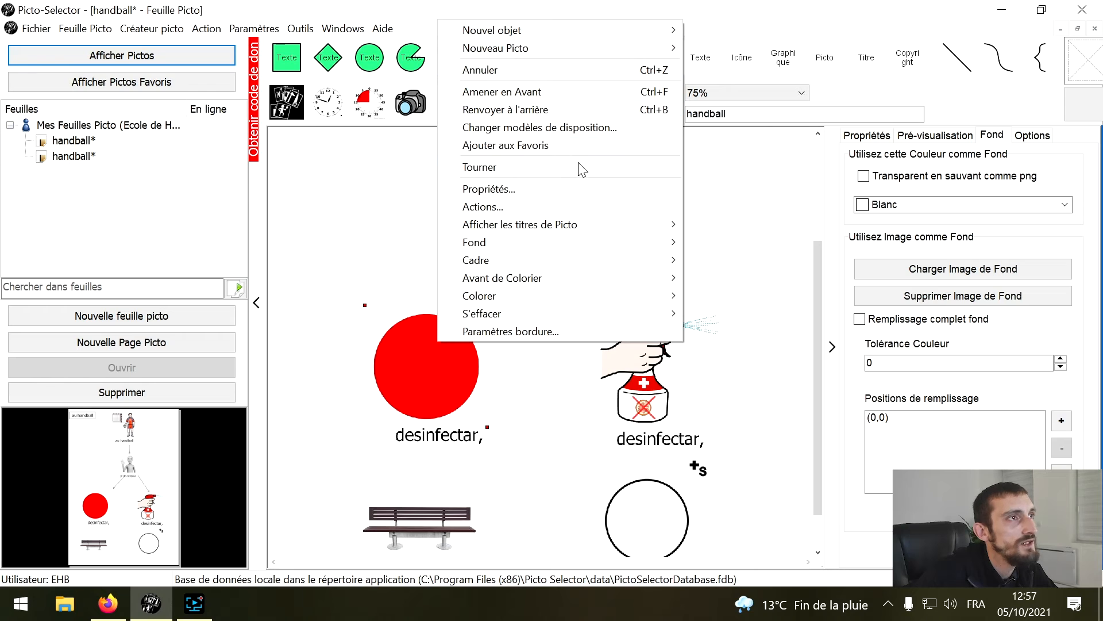
click(426, 371)
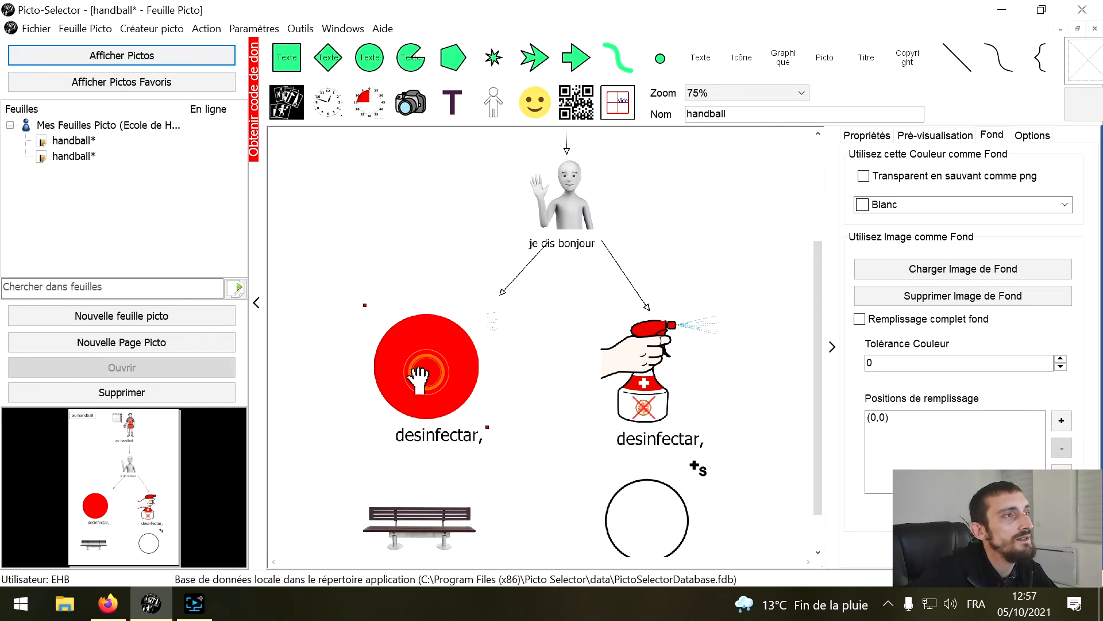
right_click(421, 368)
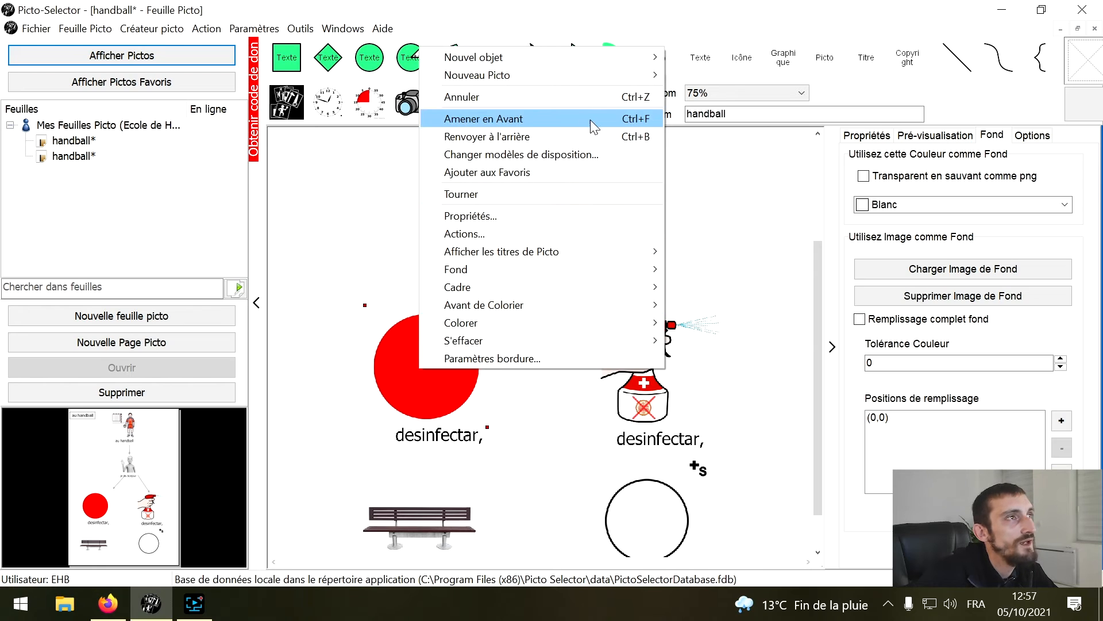
click(562, 140)
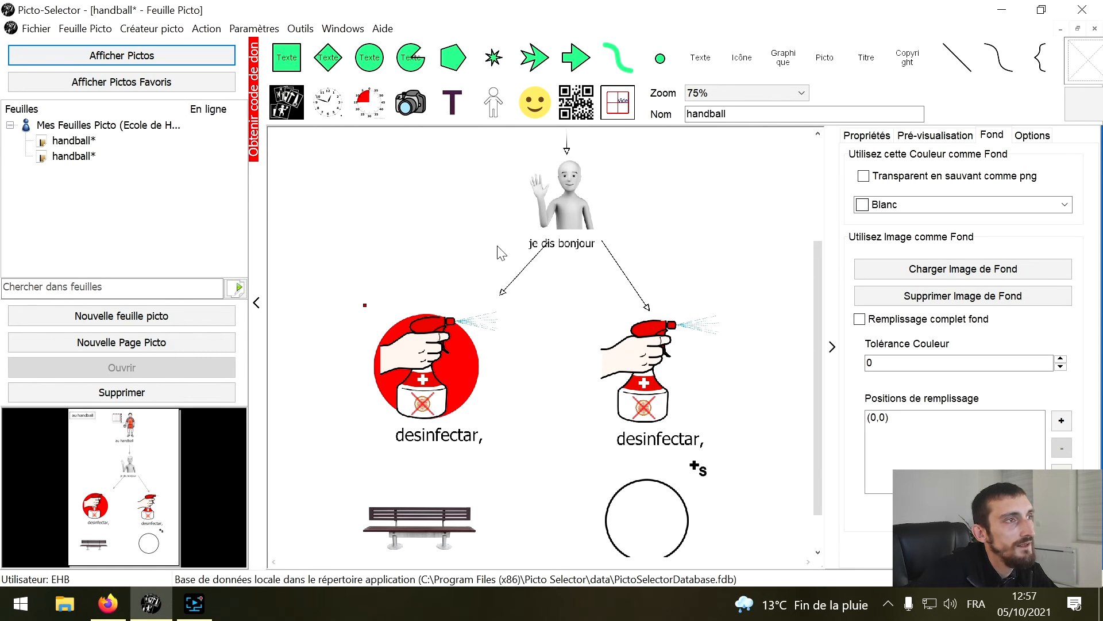
Step: Shrink the left disinfecting picto and position it inside the red circle
mouse_move(448, 358)
mouse_down()
mouse_move(445, 267)
mouse_move(465, 359)
mouse_move(456, 355)
mouse_move(493, 368)
mouse_move(462, 356)
mouse_up()
drag(375, 299, 412, 344)
drag(457, 401, 434, 367)
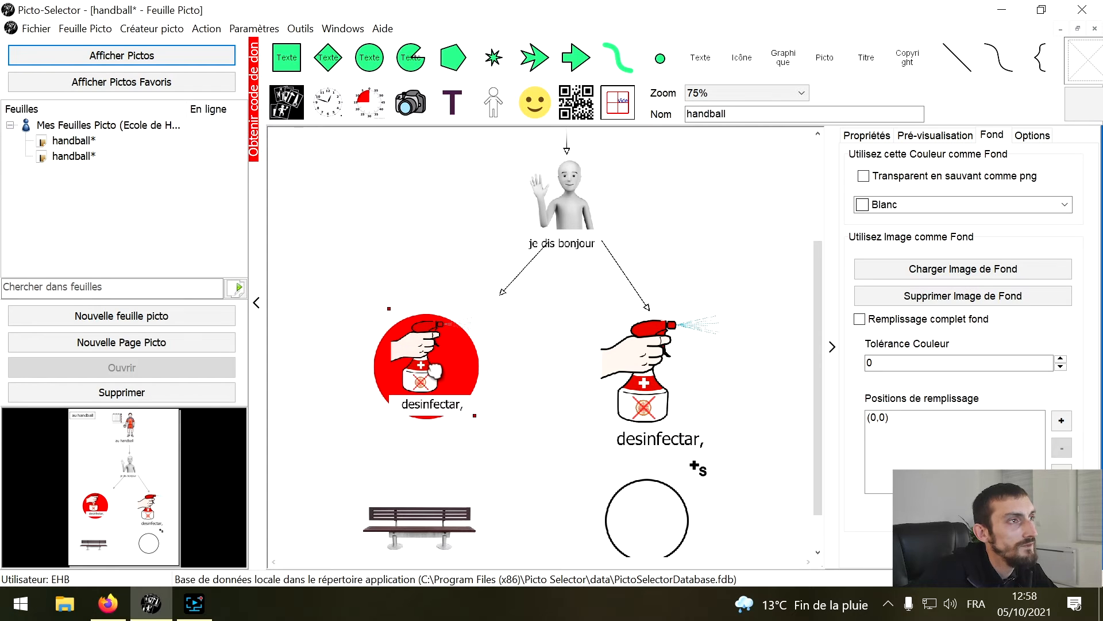
Step: Send the left disinfecting picto to the back, and put the red circle behind it again
right_click(424, 366)
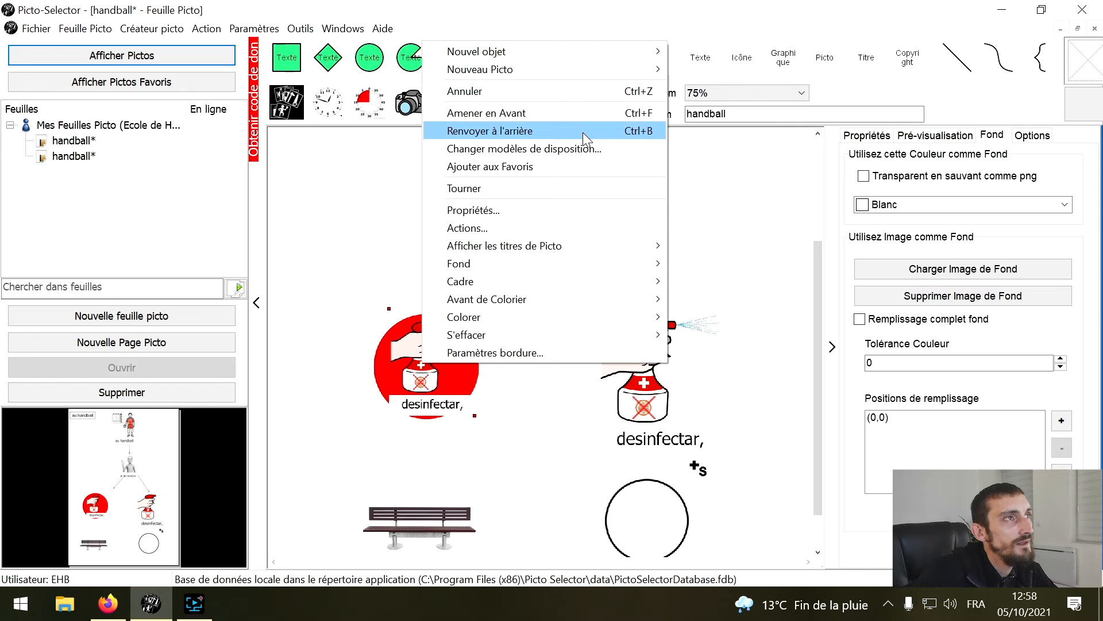
click(584, 132)
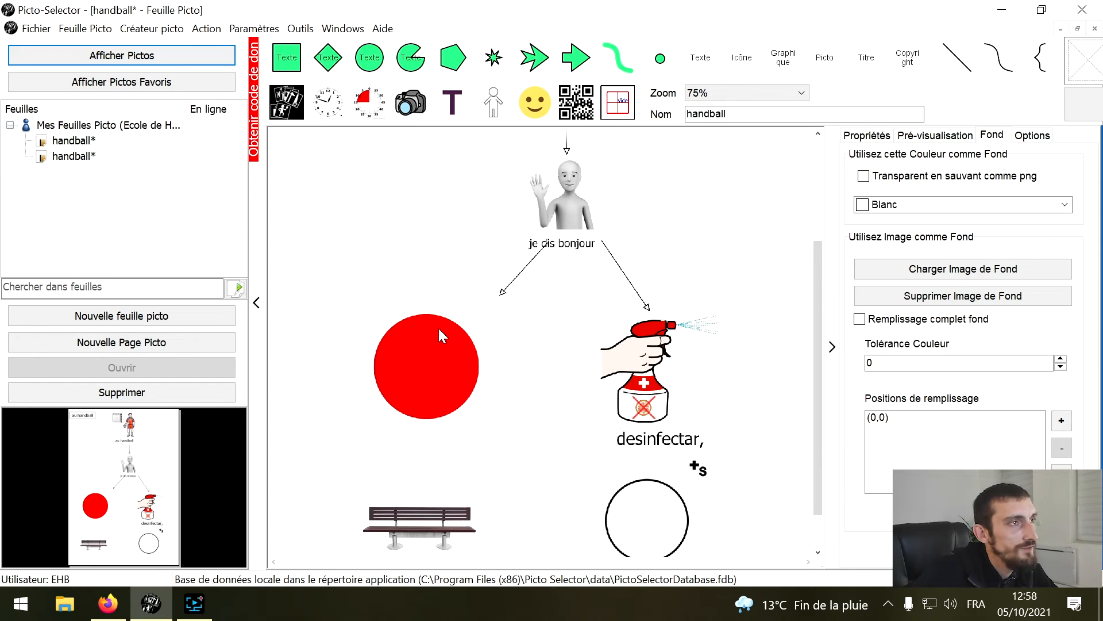
right_click(429, 347)
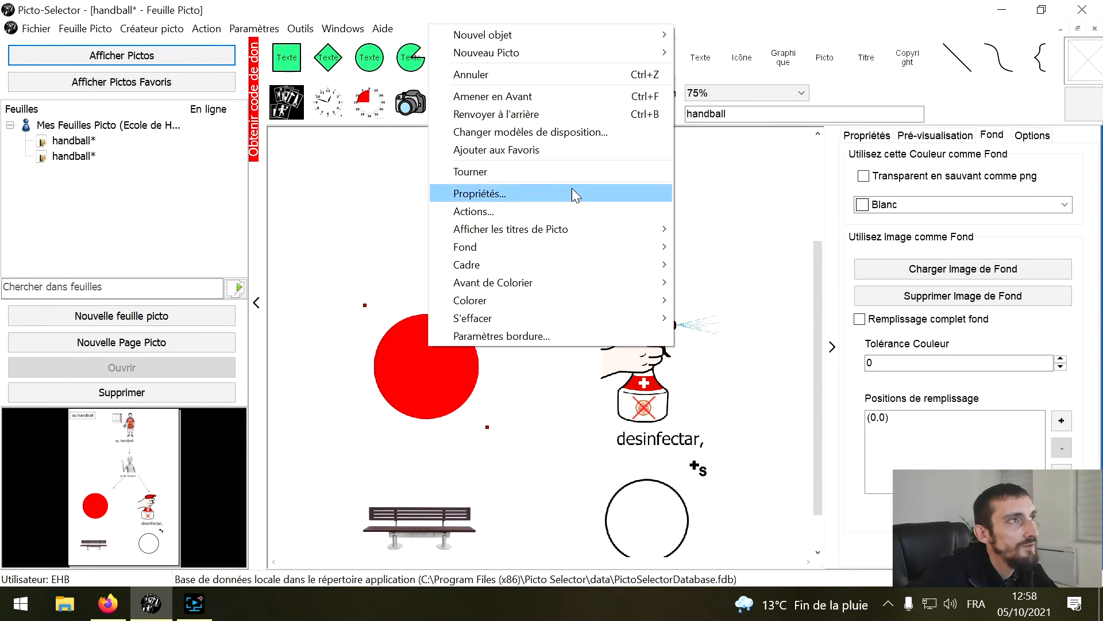
click(581, 111)
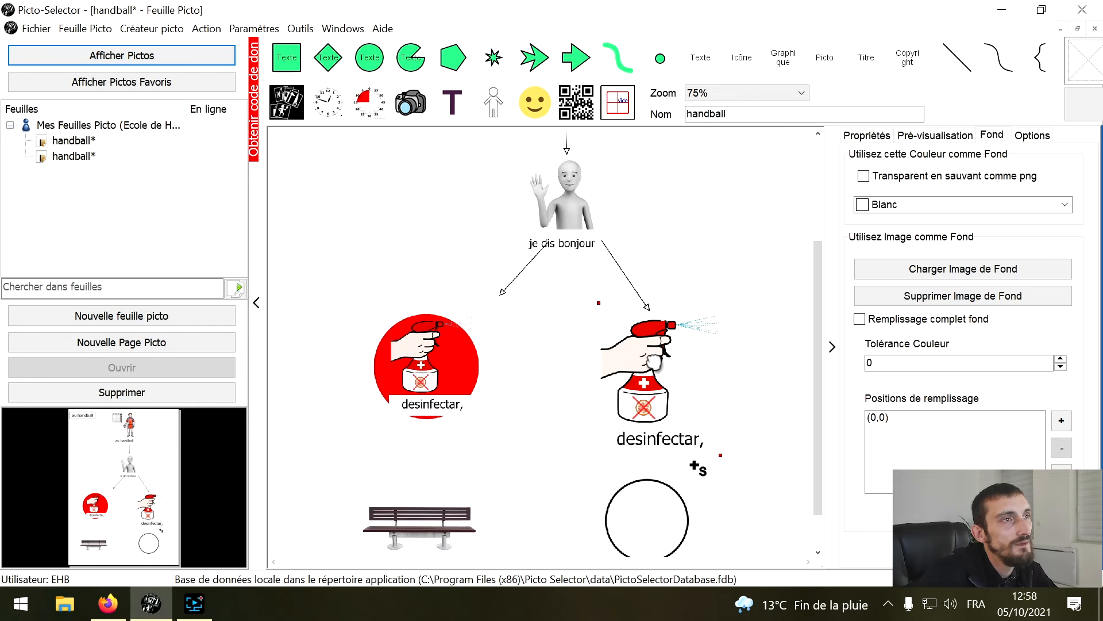
Step: Apply the Correct colouring mark to the right disinfecting picto
right_click(651, 359)
mouse_move(811, 290)
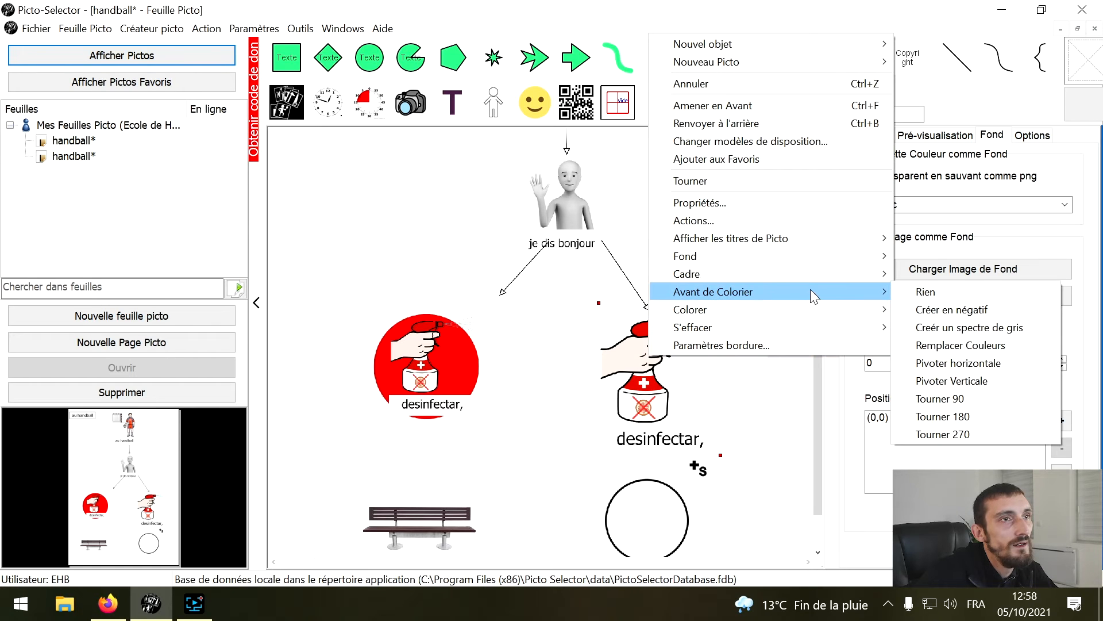
mouse_move(857, 310)
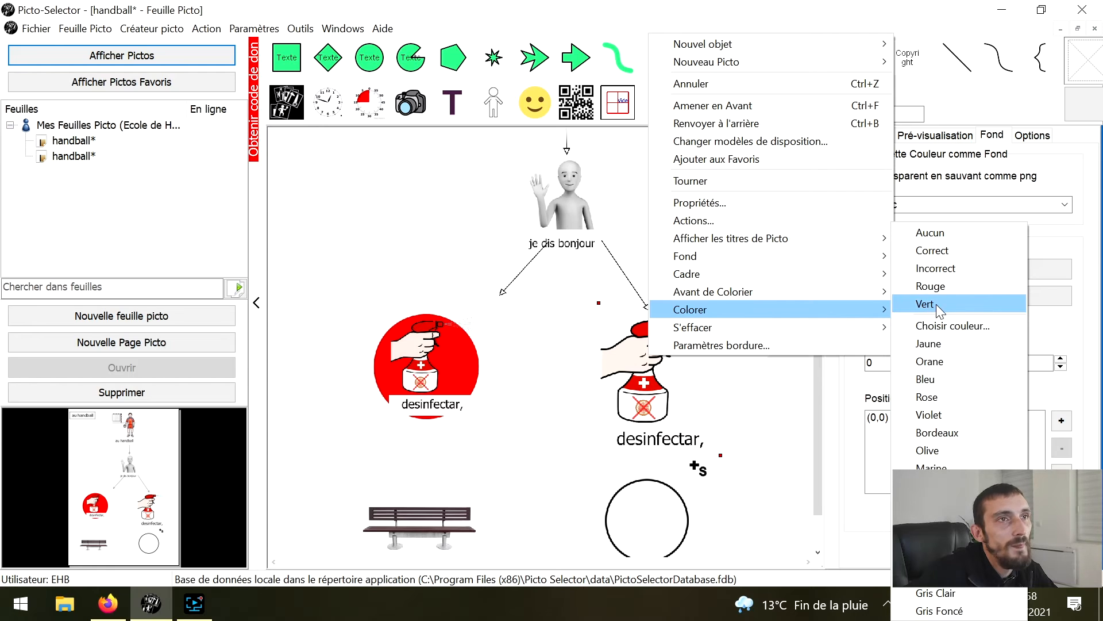
click(955, 252)
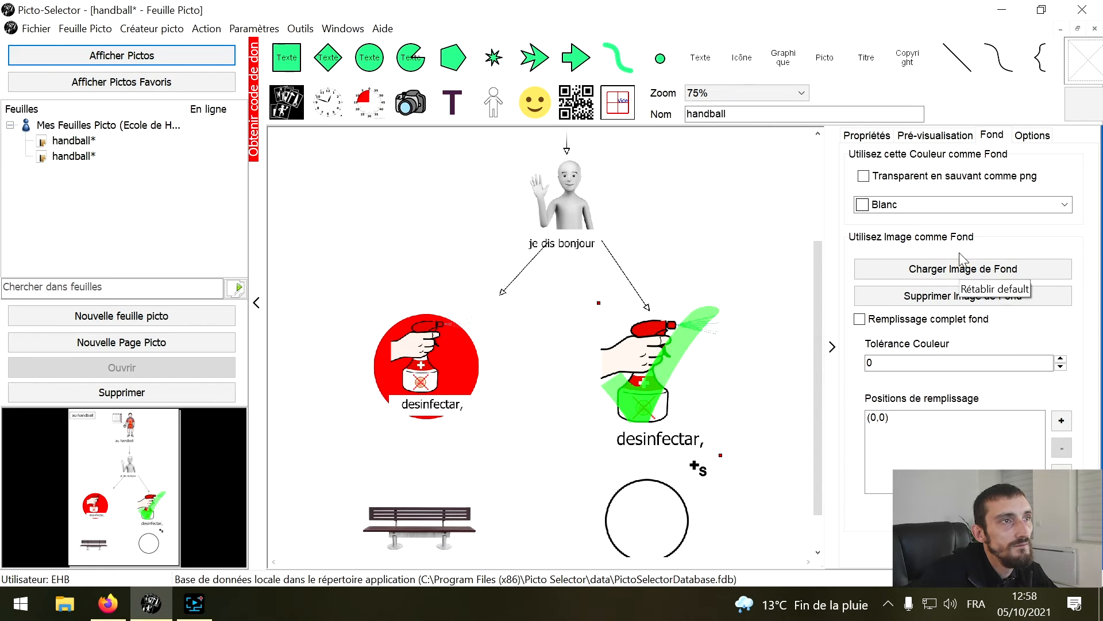
Step: Replace the Correct mark on the right disinfecting picto with the Incorrect colouring mark
right_click(664, 360)
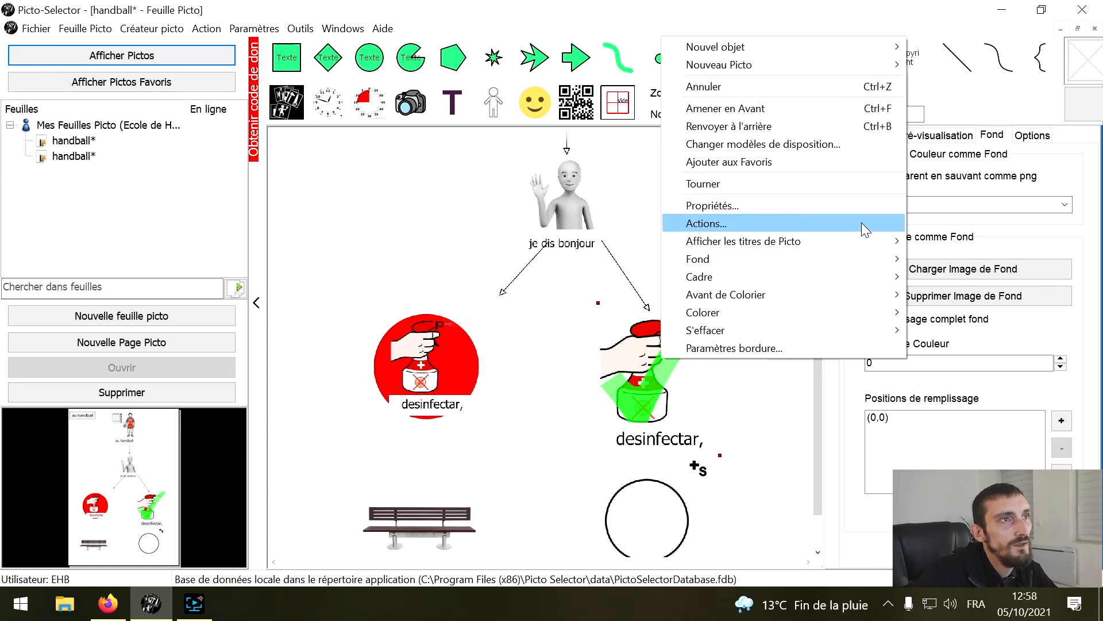
mouse_move(882, 239)
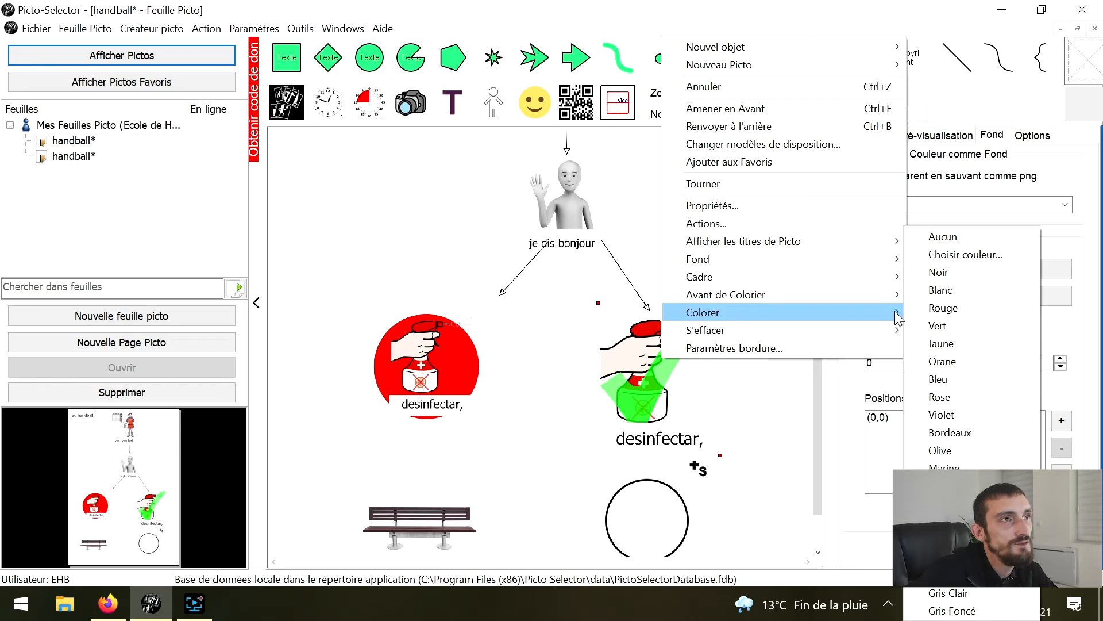
mouse_move(889, 303)
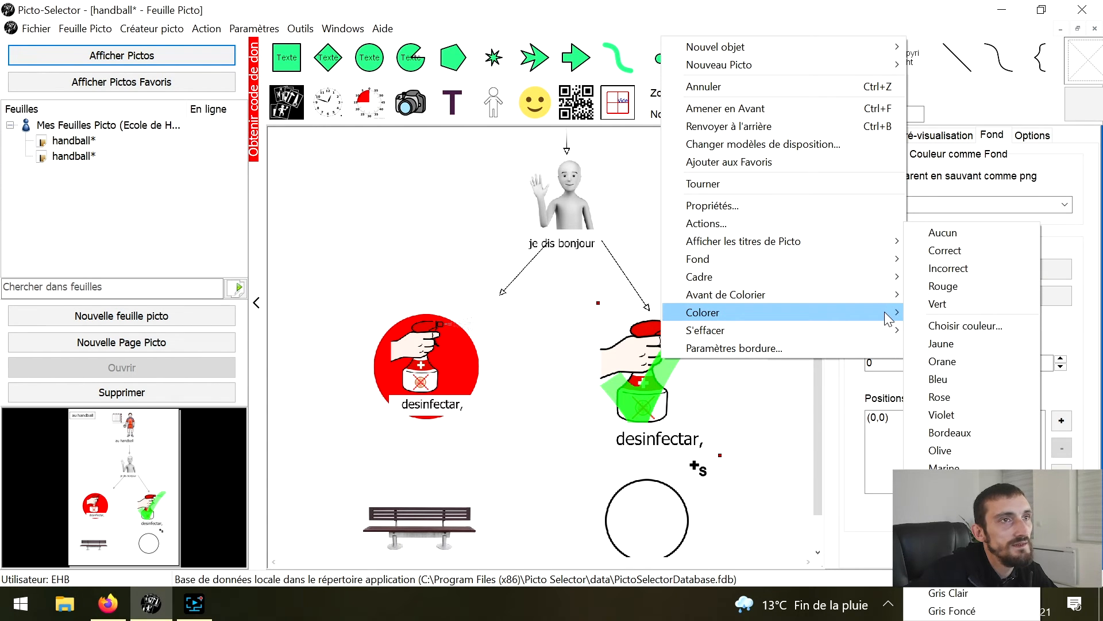
click(963, 270)
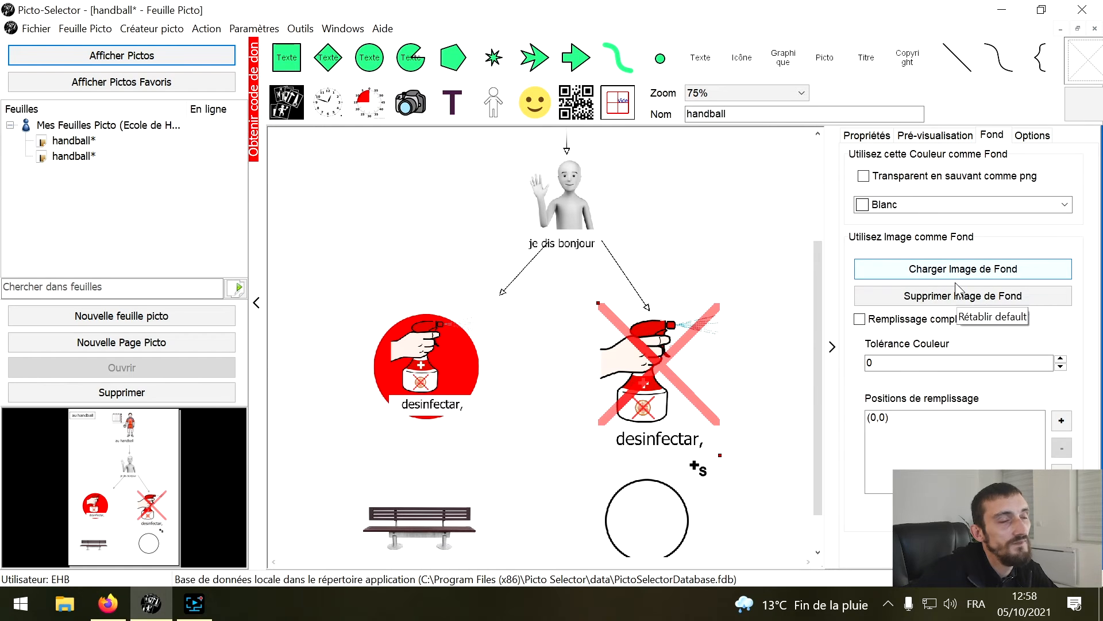
Step: Delete the red circle behind the left disinfecting picto, then enlarge and reposition that picto
mouse_move(460, 358)
mouse_down()
mouse_move(464, 297)
mouse_move(439, 226)
mouse_move(420, 364)
mouse_up()
click(422, 388)
key(Delete)
click(409, 230)
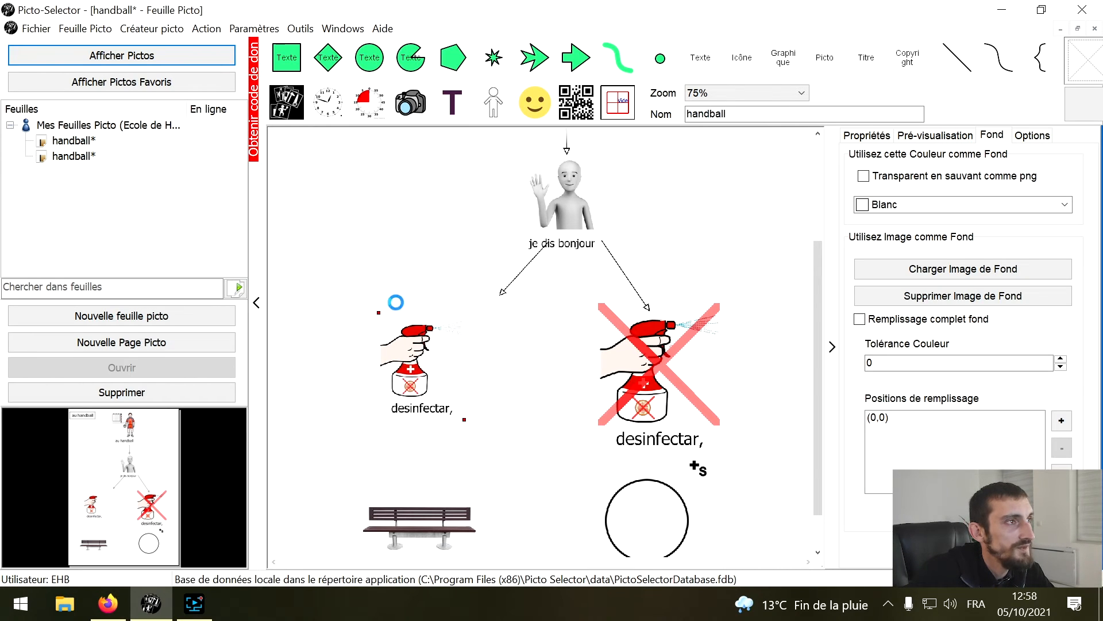
drag(369, 299, 358, 286)
mouse_move(385, 353)
mouse_down()
mouse_move(406, 383)
mouse_move(392, 365)
mouse_up()
Step: Move the circle picto slightly away from the right disinfecting picto and colour it Citron vert
scroll(815, 372, down, 1)
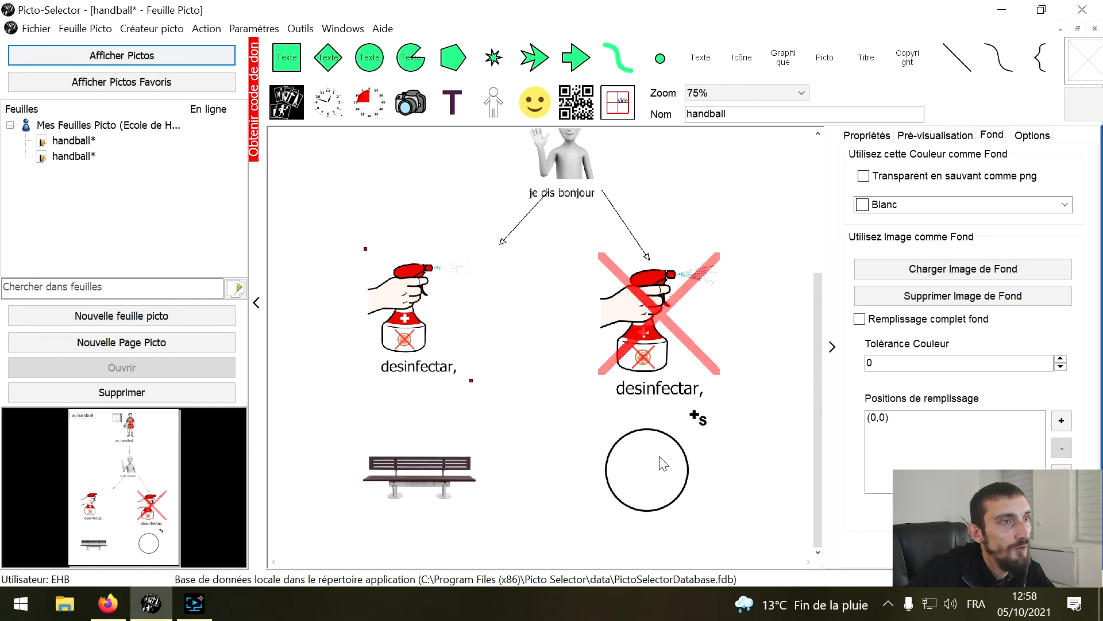
drag(649, 466, 665, 487)
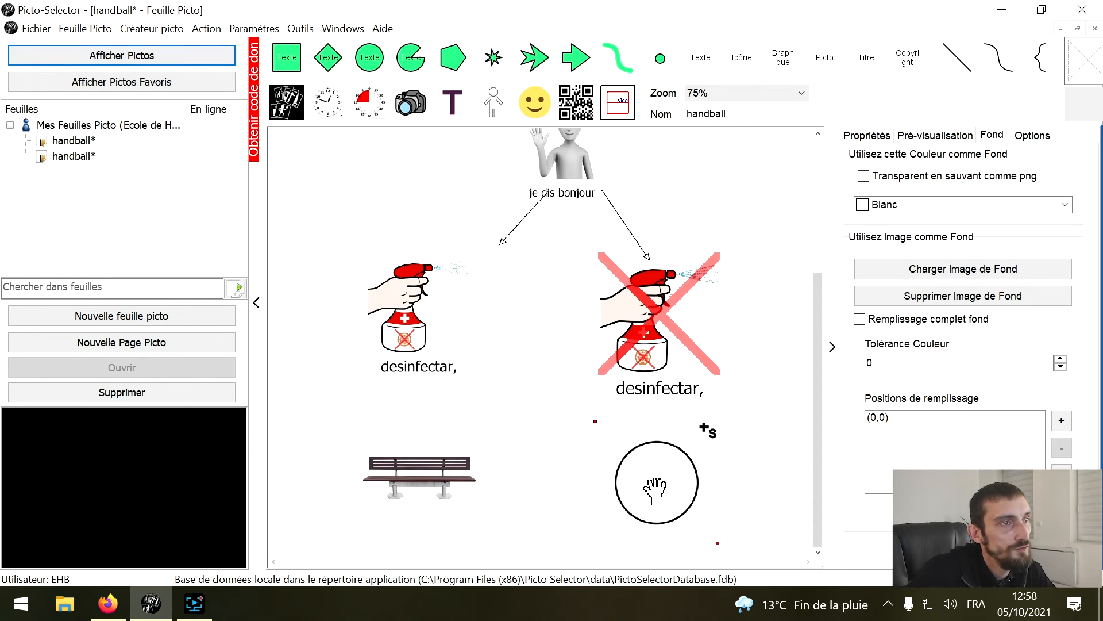
right_click(657, 480)
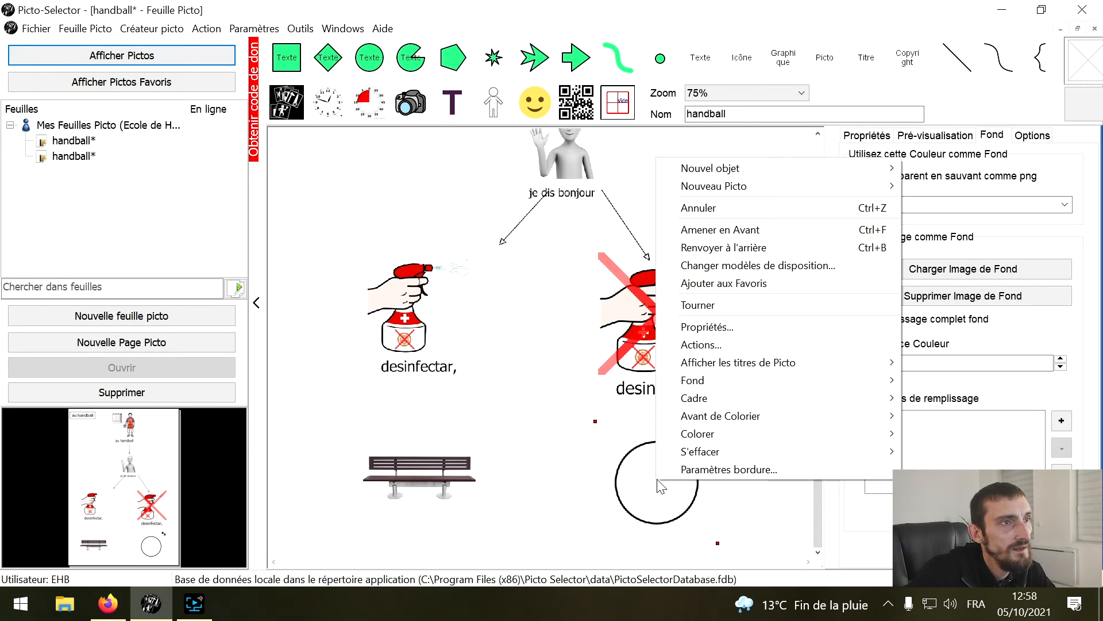
click(877, 435)
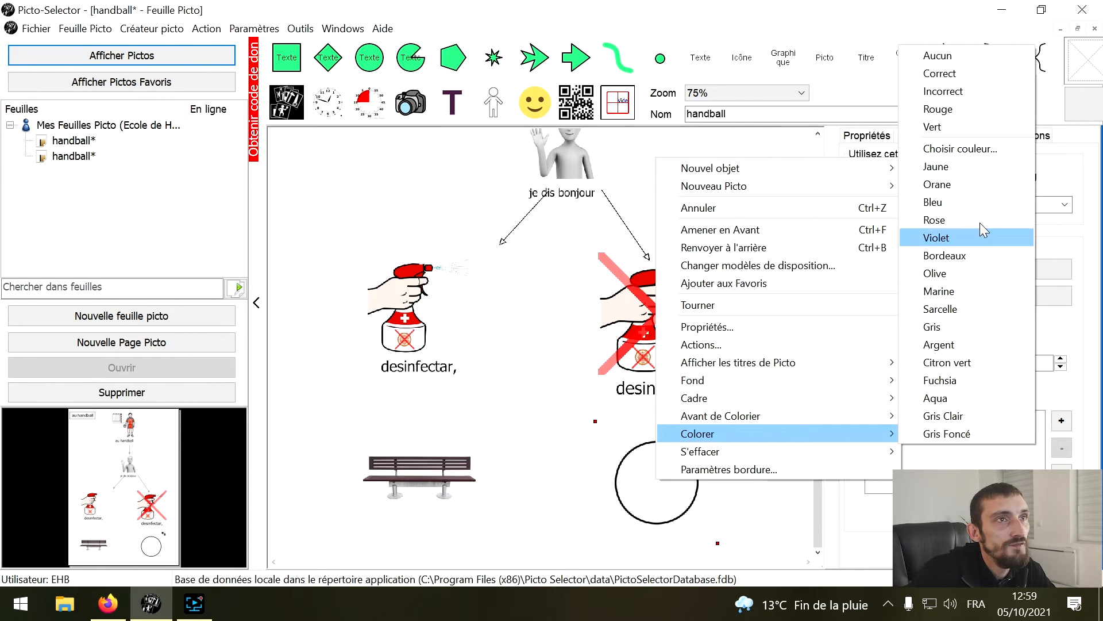
click(945, 362)
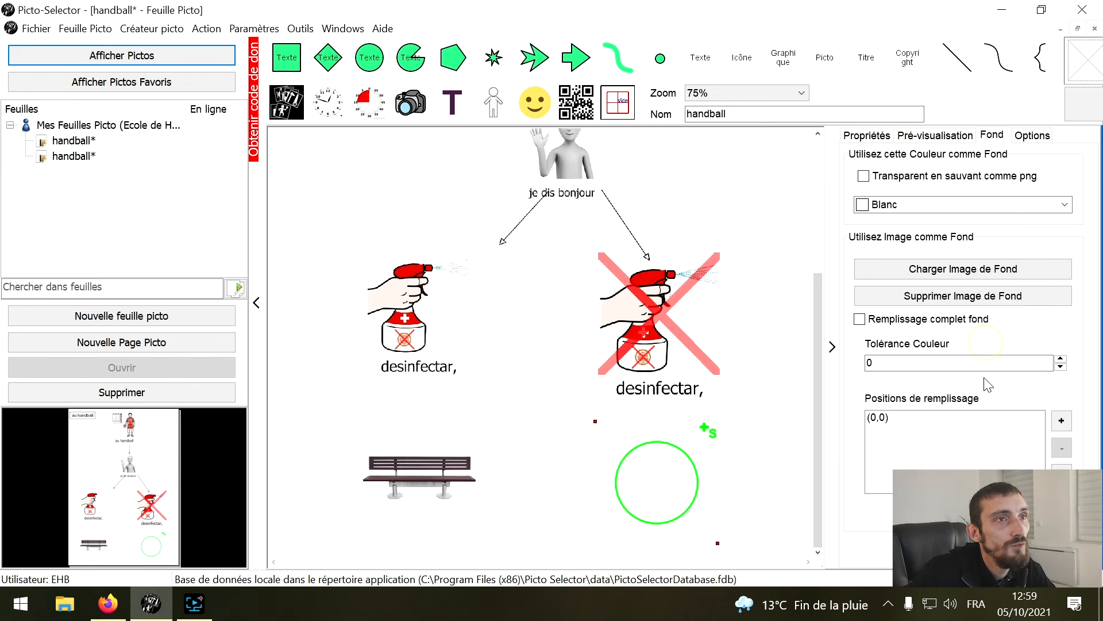
Step: Recolour the circle picto with a custom crimson red from the colour chooser
right_click(654, 465)
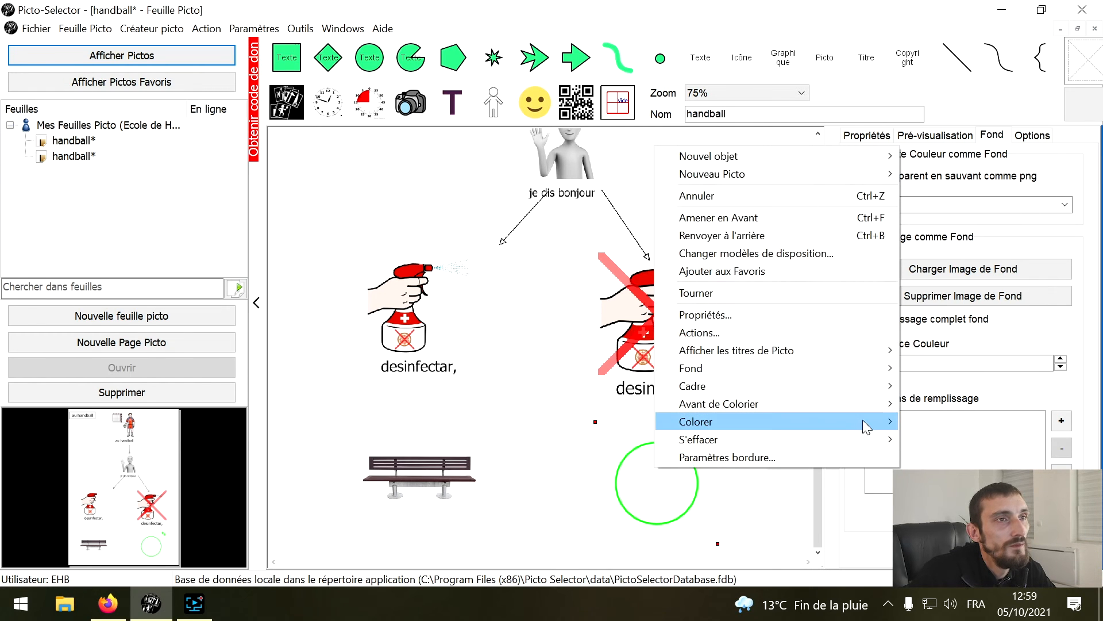
mouse_move(864, 419)
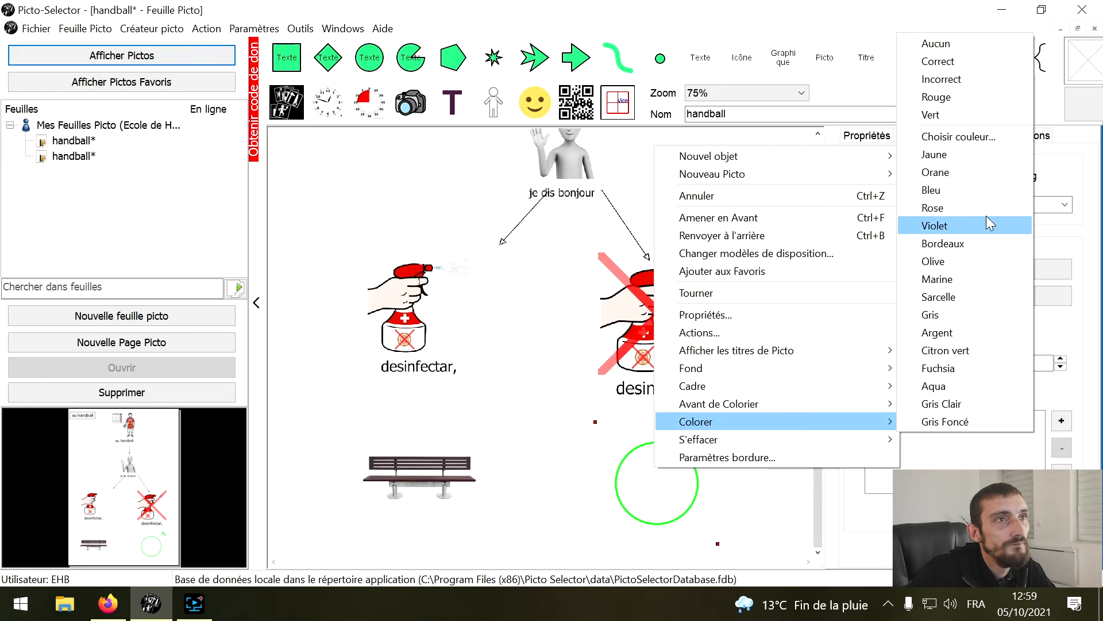
click(994, 151)
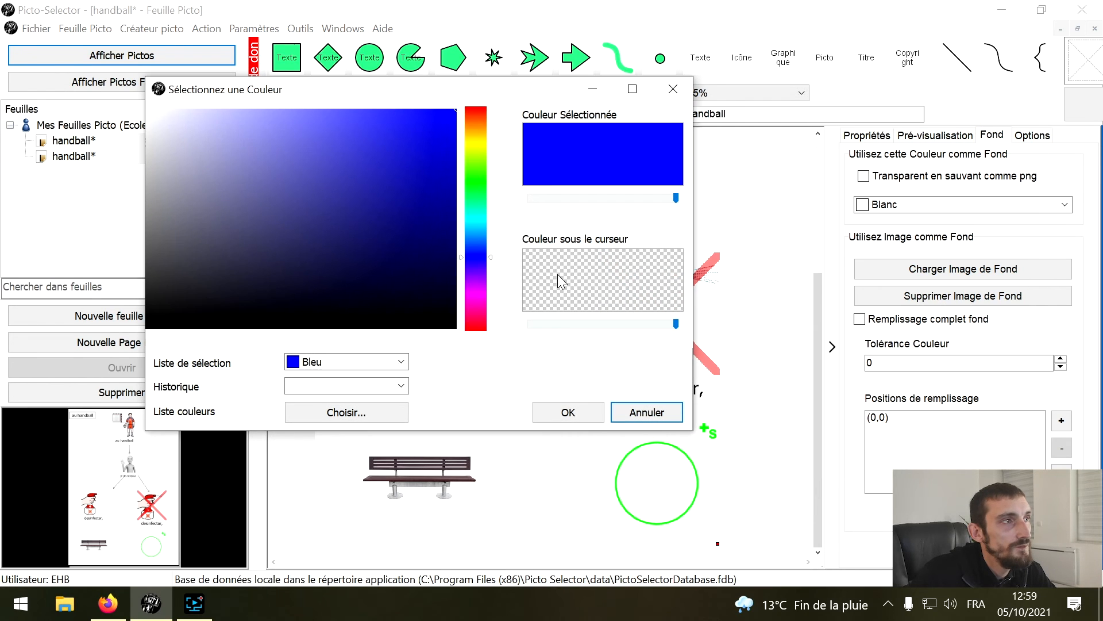
click(477, 325)
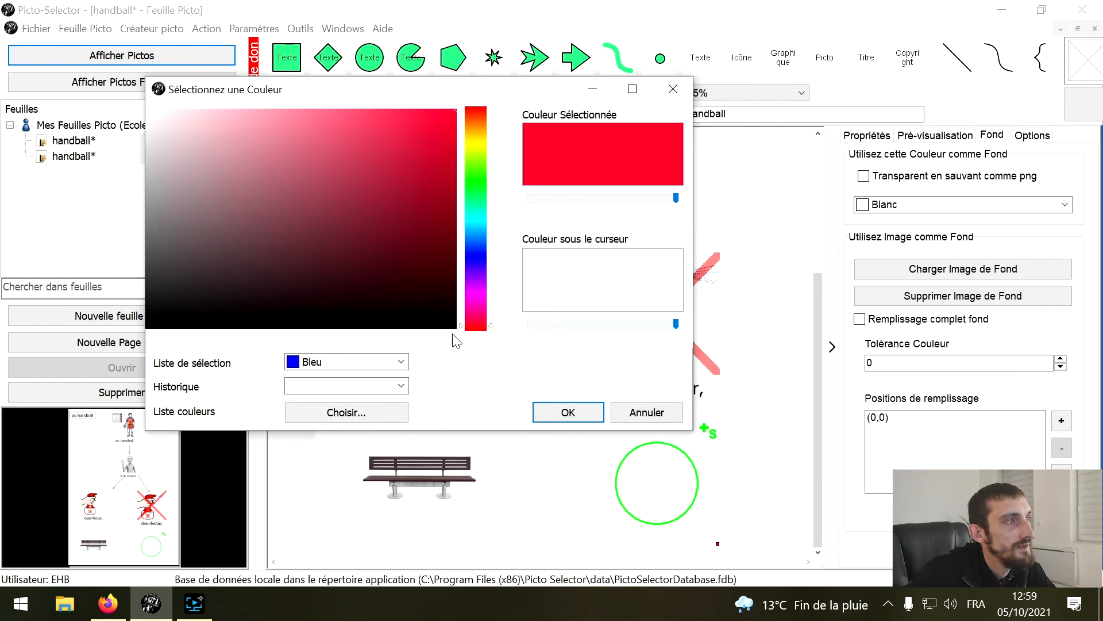
click(553, 412)
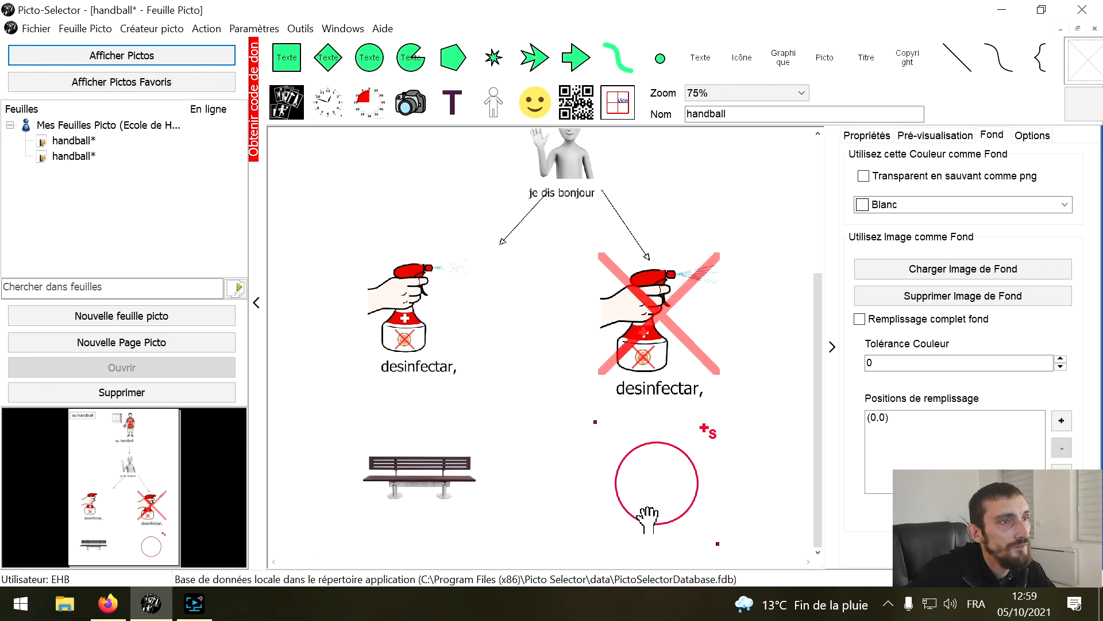
Step: Set the circle picto's colouring to the preset Rouge
right_click(657, 487)
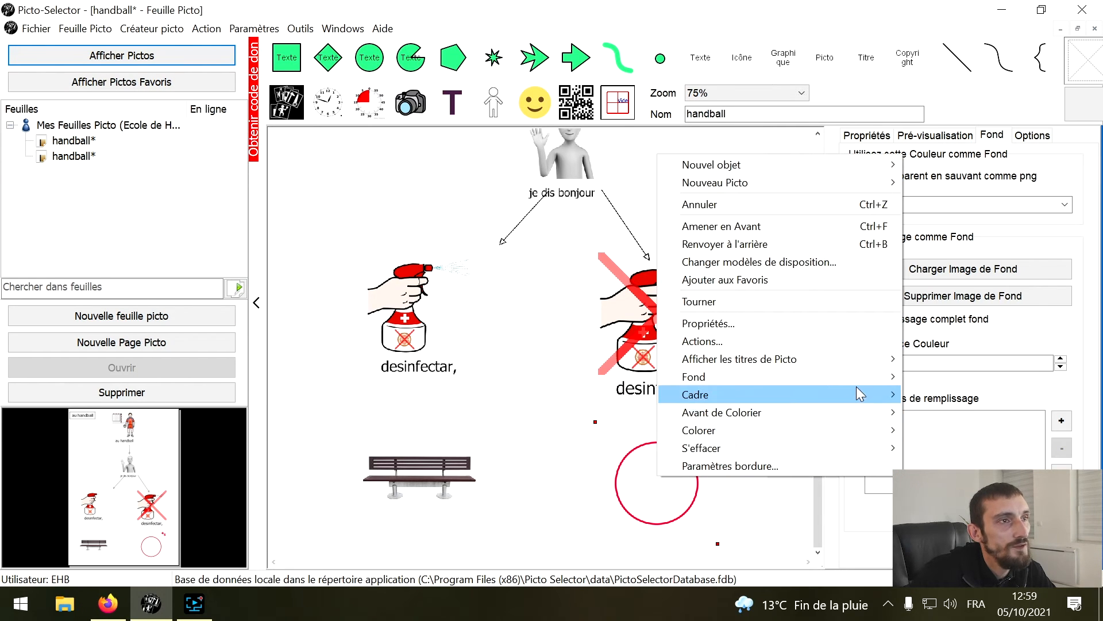
mouse_move(870, 429)
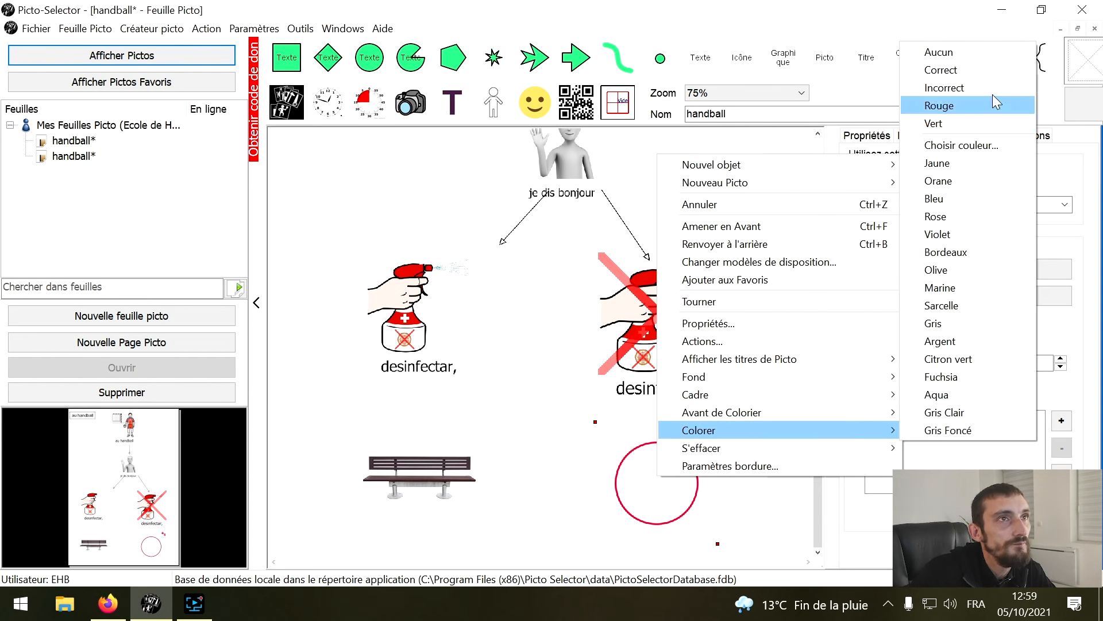
click(985, 108)
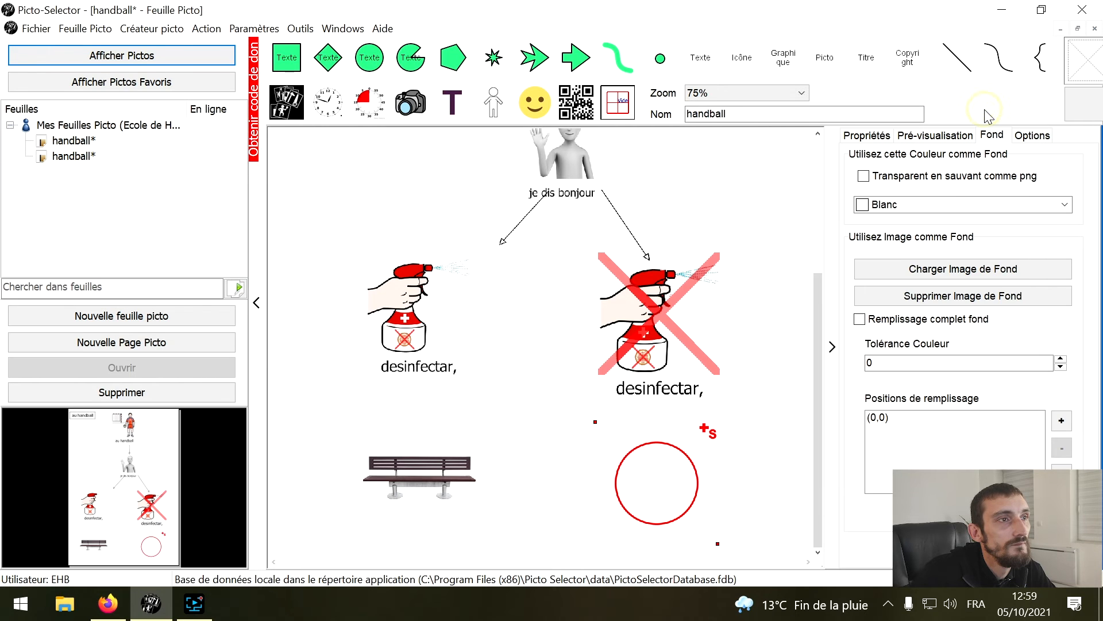
Step: Apply the Incorrect colouring mark to the circle picto
right_click(670, 446)
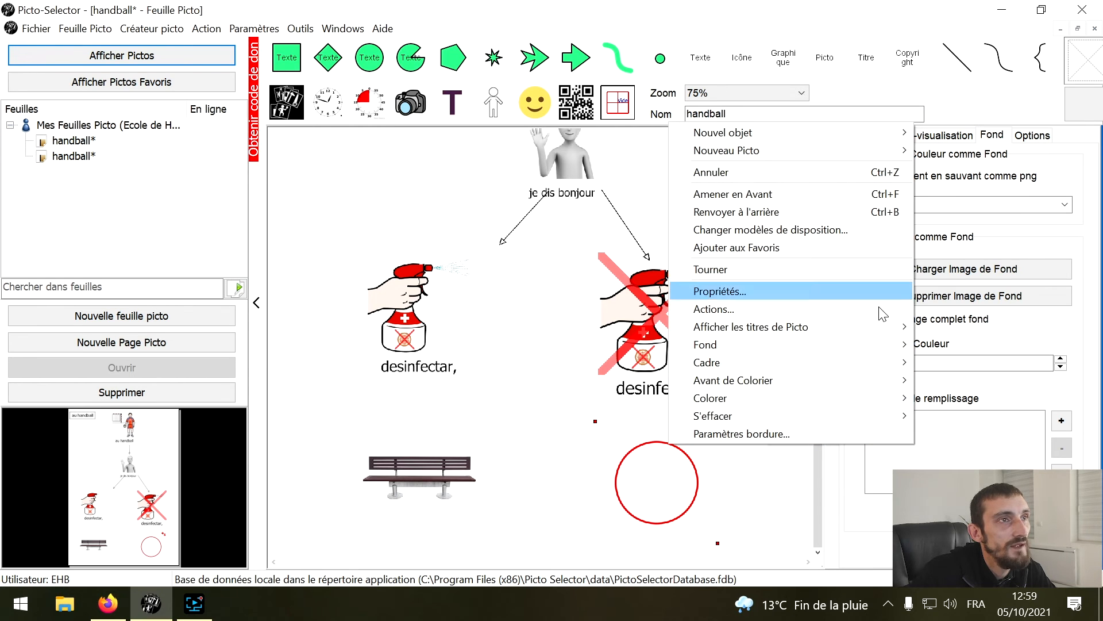
mouse_move(892, 400)
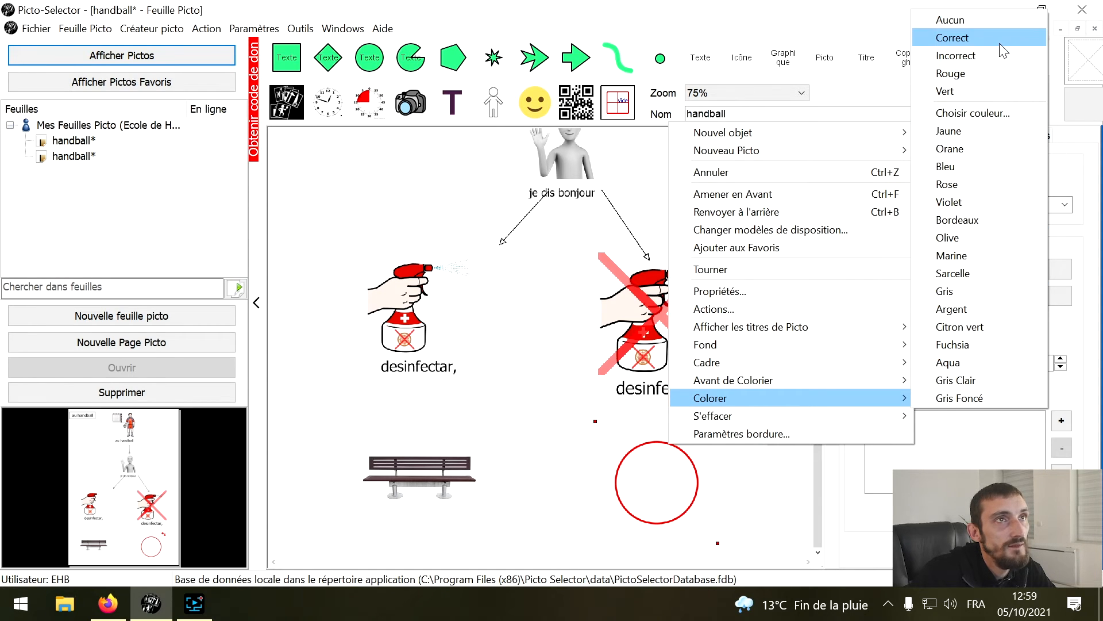
click(1002, 58)
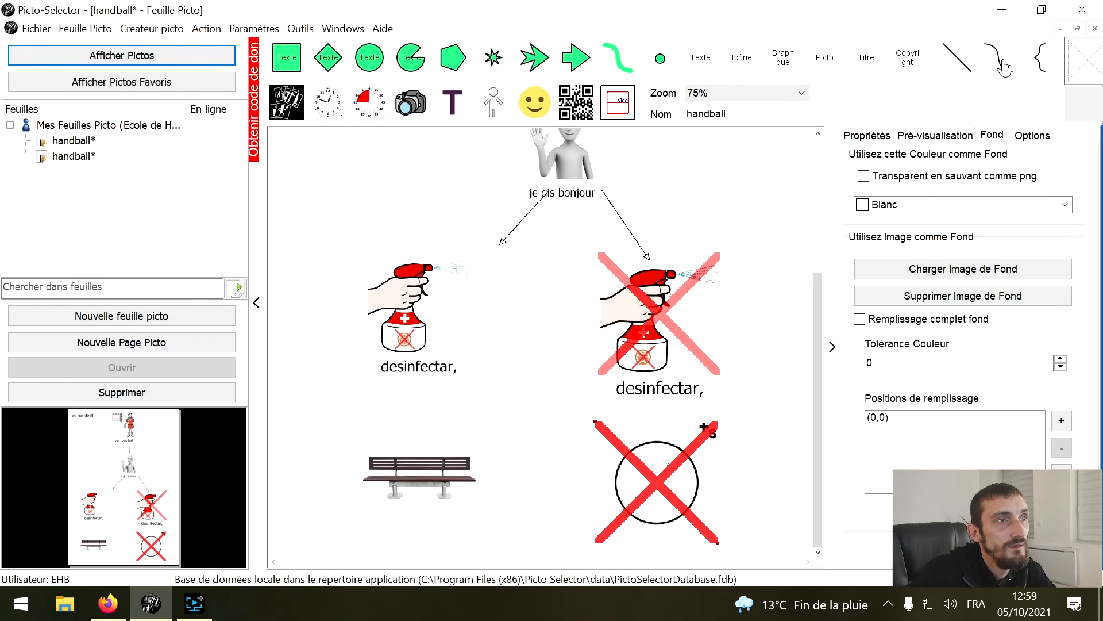
right_click(401, 324)
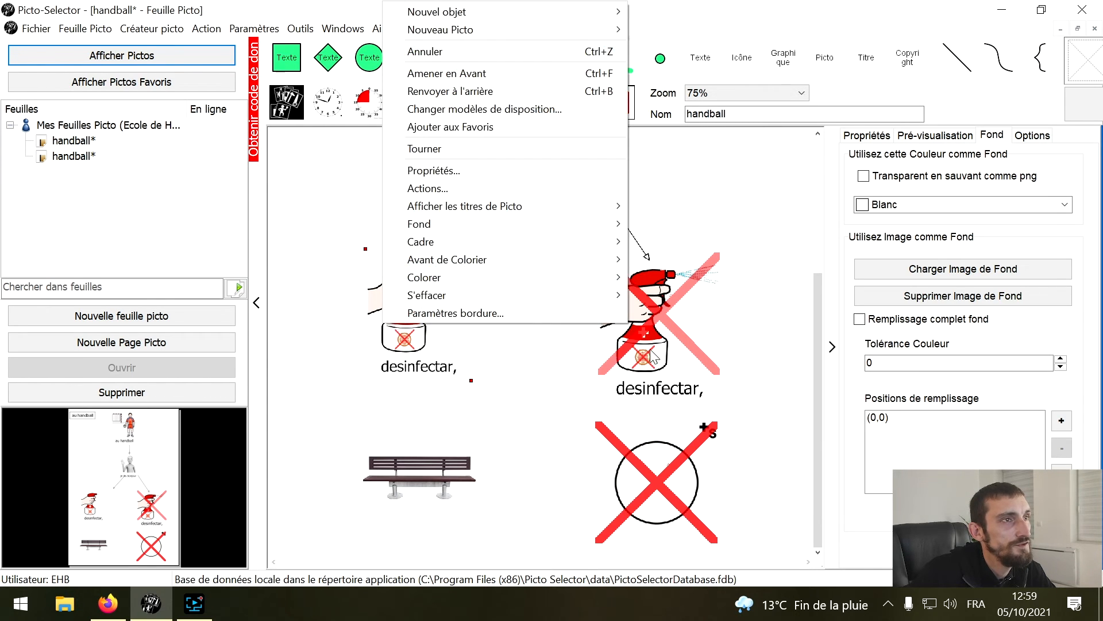
click(658, 313)
click(662, 480)
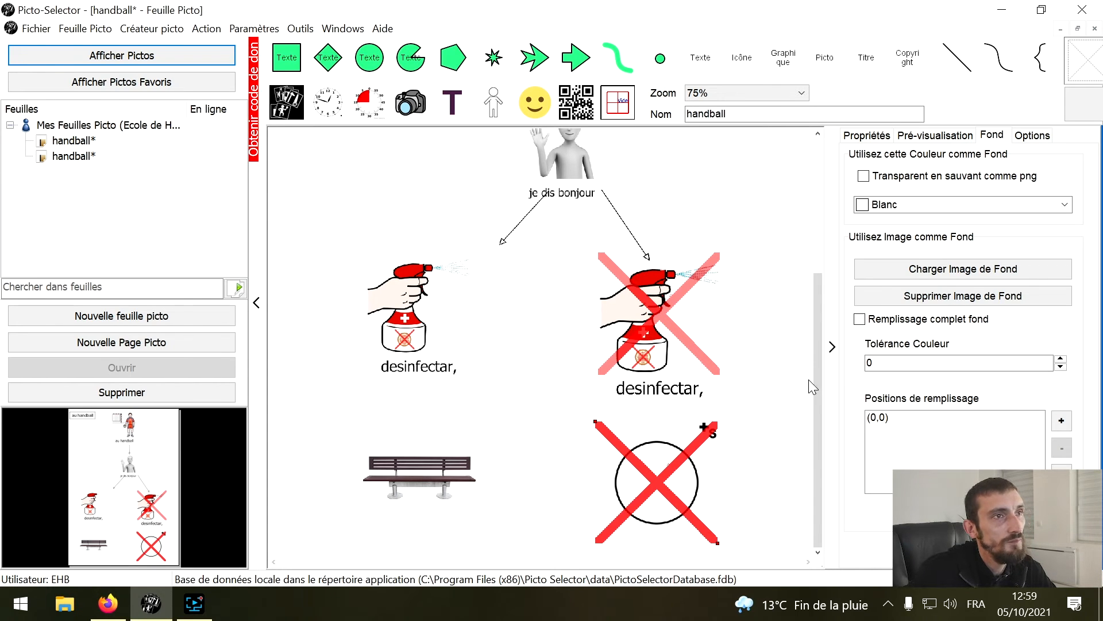
scroll(822, 384, up, 5)
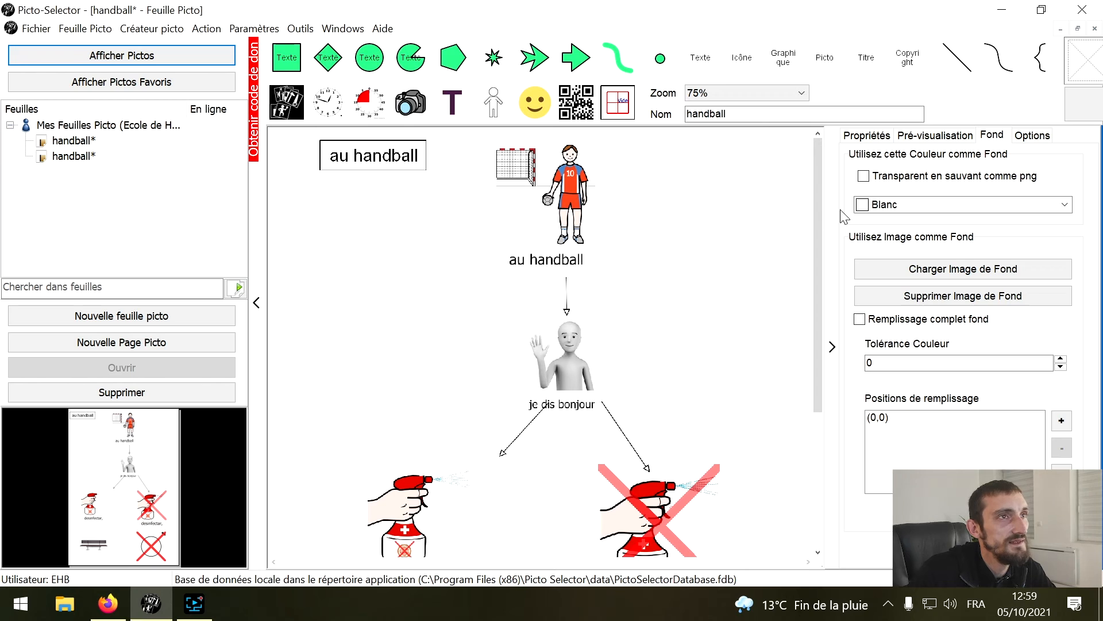
mouse_move(820, 207)
mouse_down()
mouse_move(827, 345)
mouse_move(833, 325)
mouse_up()
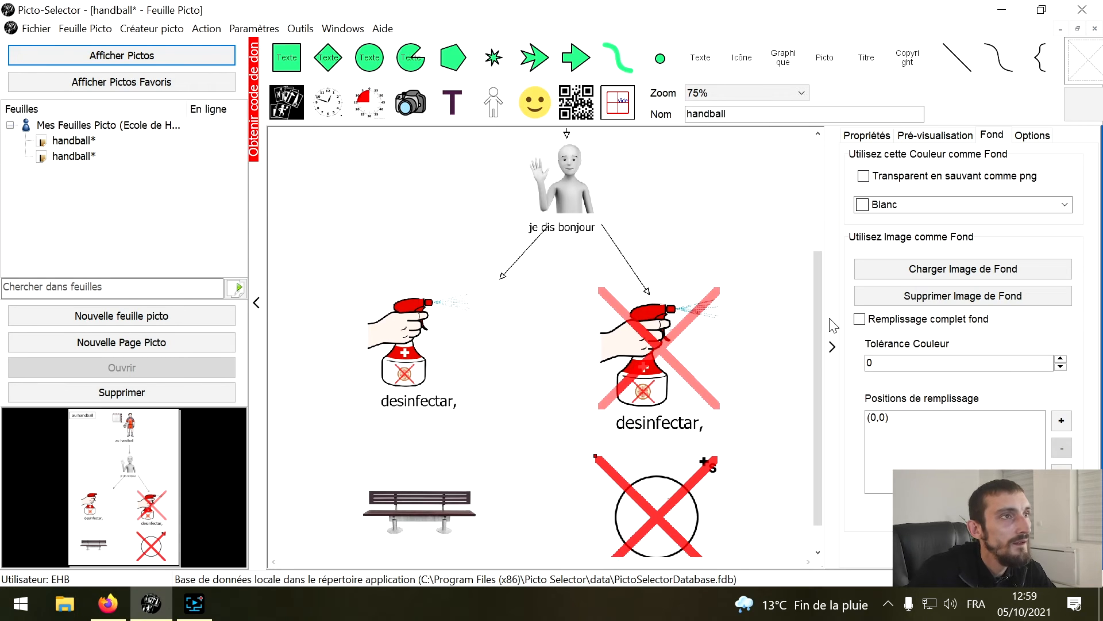
scroll(815, 323, down, 1)
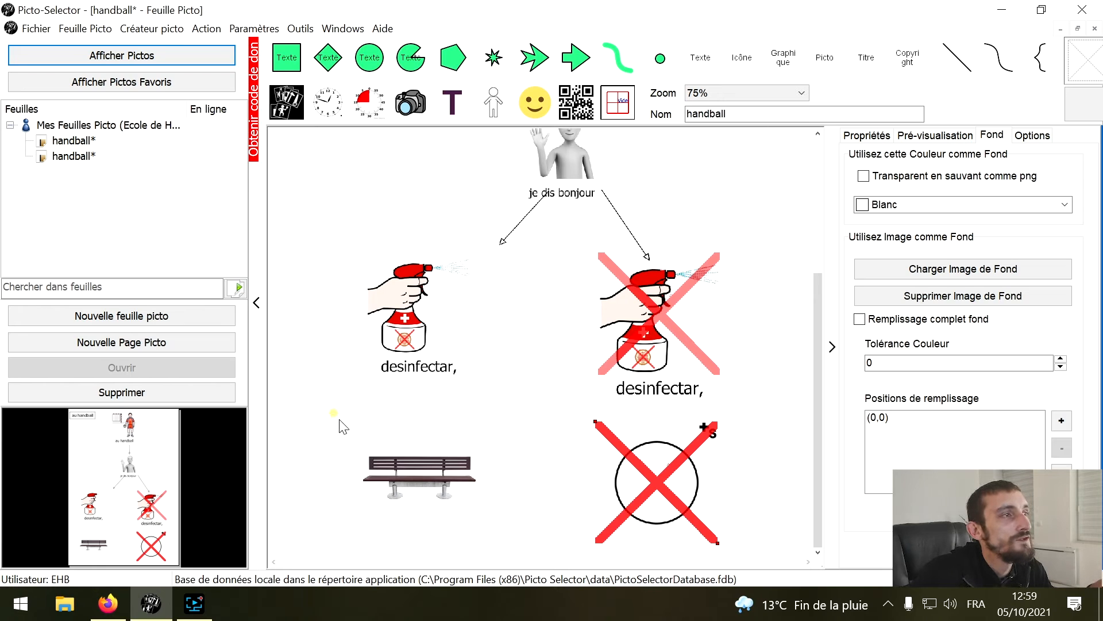
Step: Delete the bench picto and the circle picto together from below the disinfecting pictos
drag(333, 413, 759, 561)
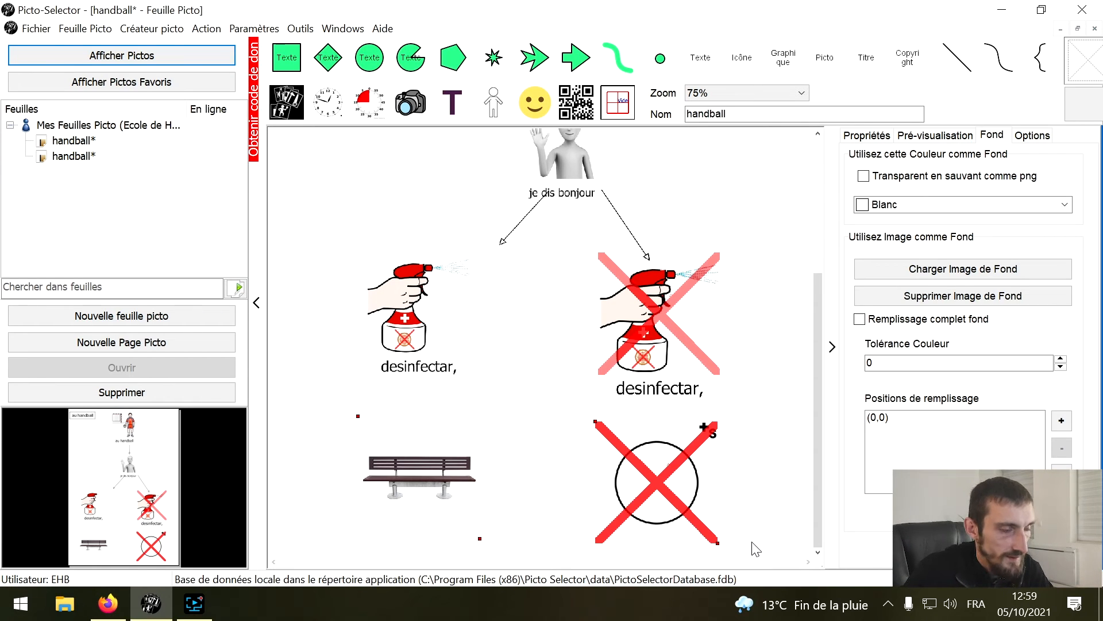
key(Delete)
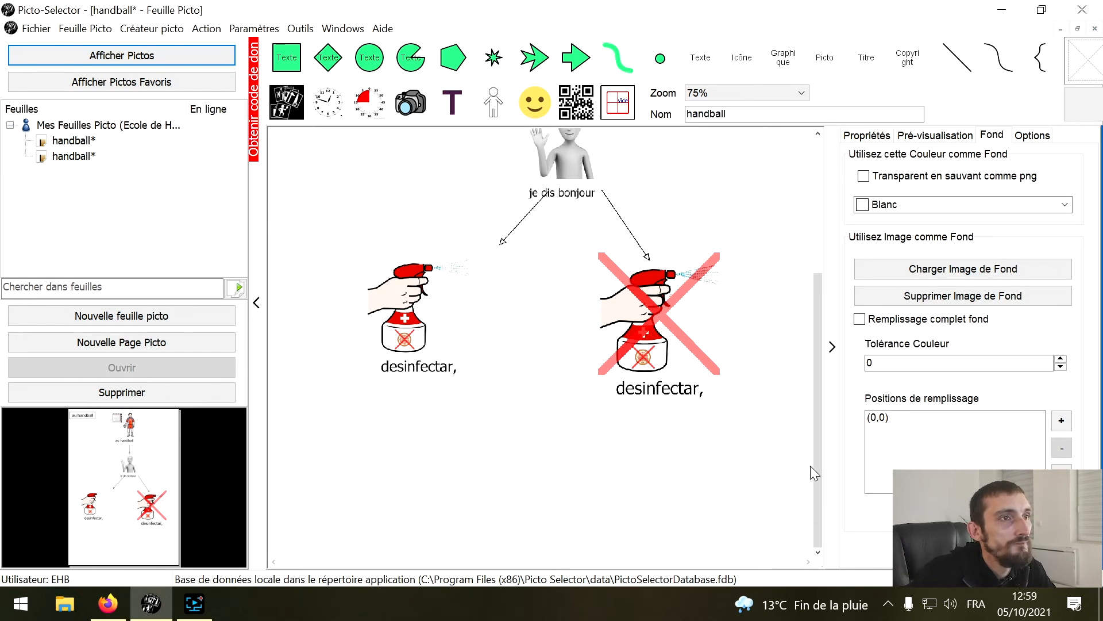
click(819, 460)
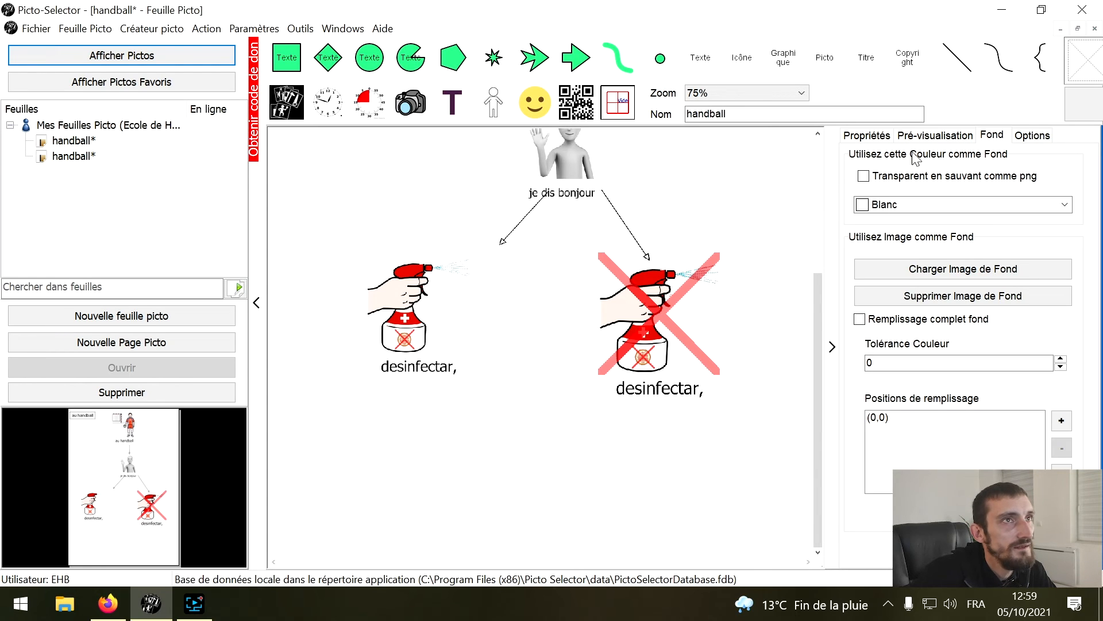
Step: Draw a solid straight line across the sheet below the two disinfecting pictos and level its right end
click(957, 58)
drag(299, 402, 786, 419)
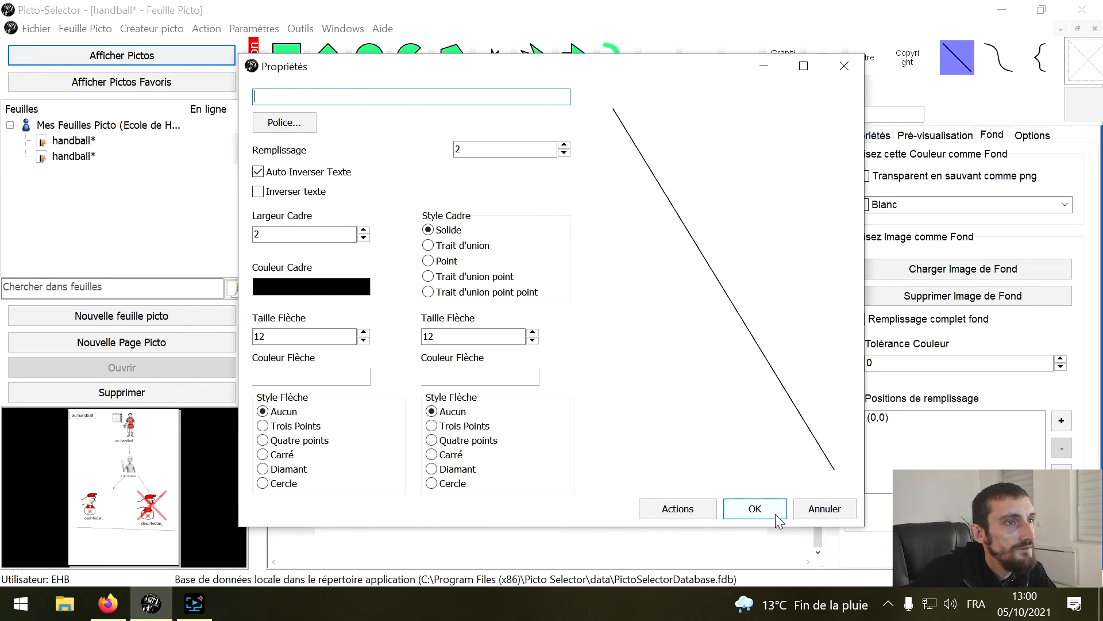
click(755, 509)
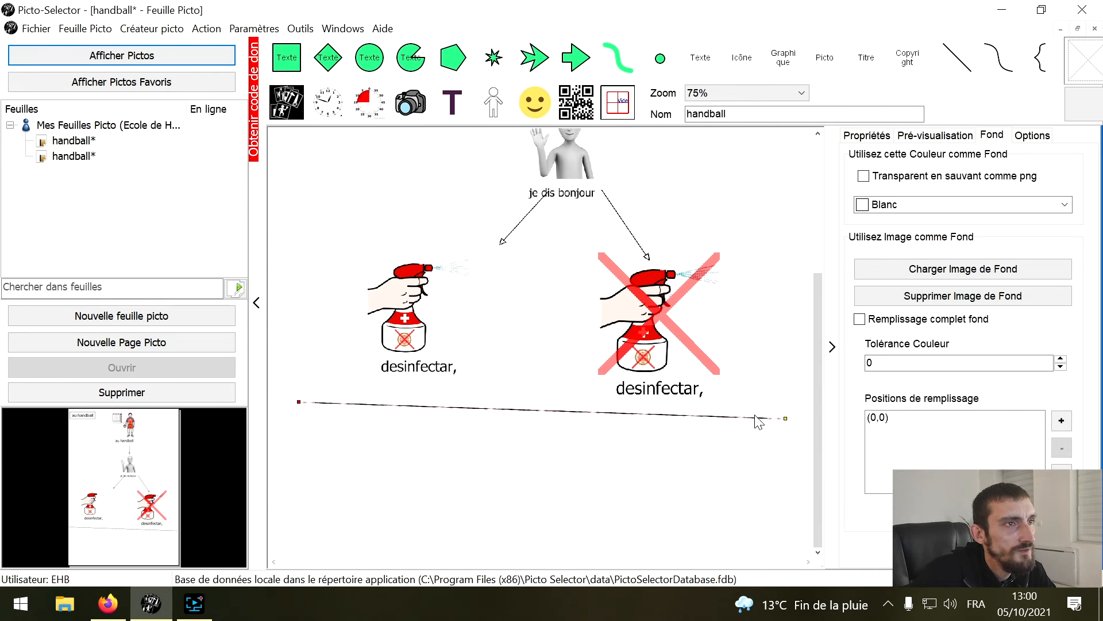
mouse_move(788, 428)
mouse_down()
mouse_move(759, 419)
mouse_move(776, 415)
mouse_up()
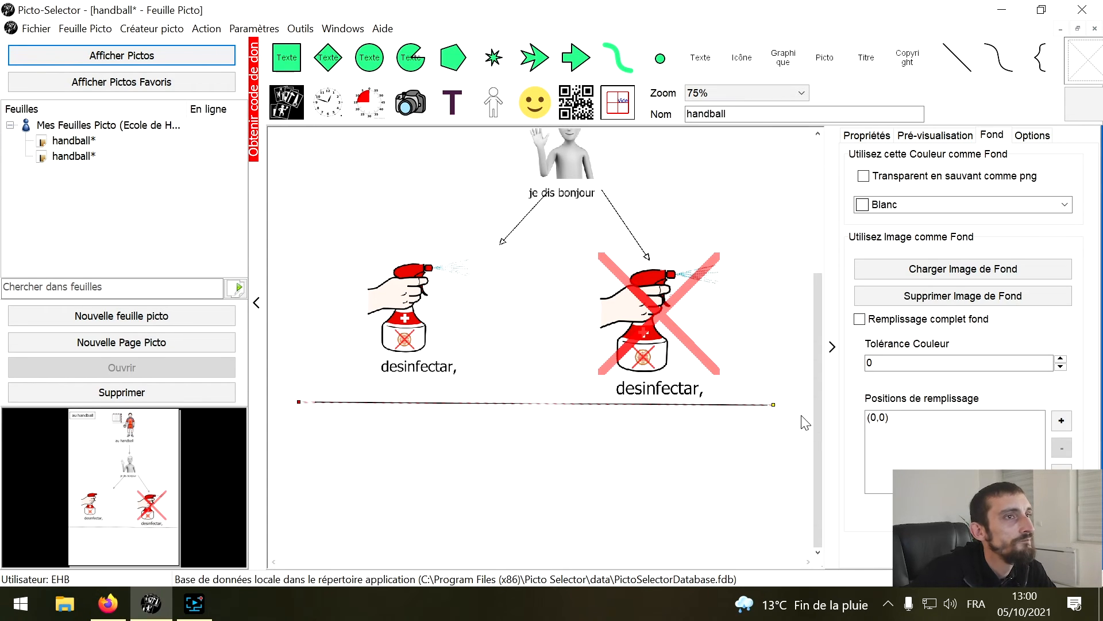
click(816, 381)
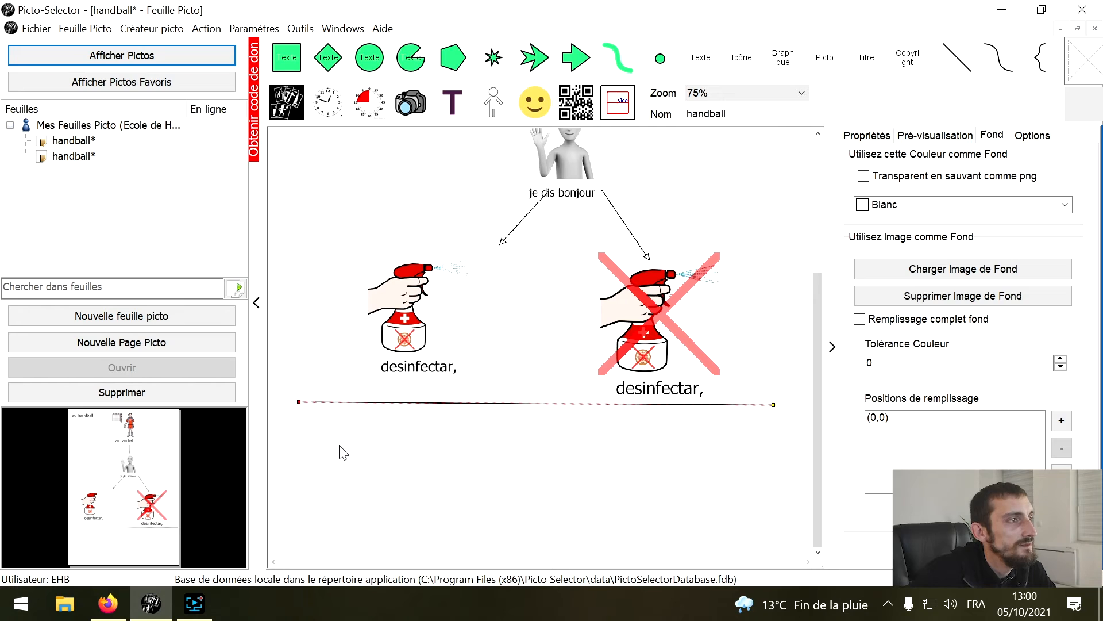
Step: Draw a solid Bézier curve across the sheet just below the straight separating line
right_click(339, 420)
mouse_move(449, 429)
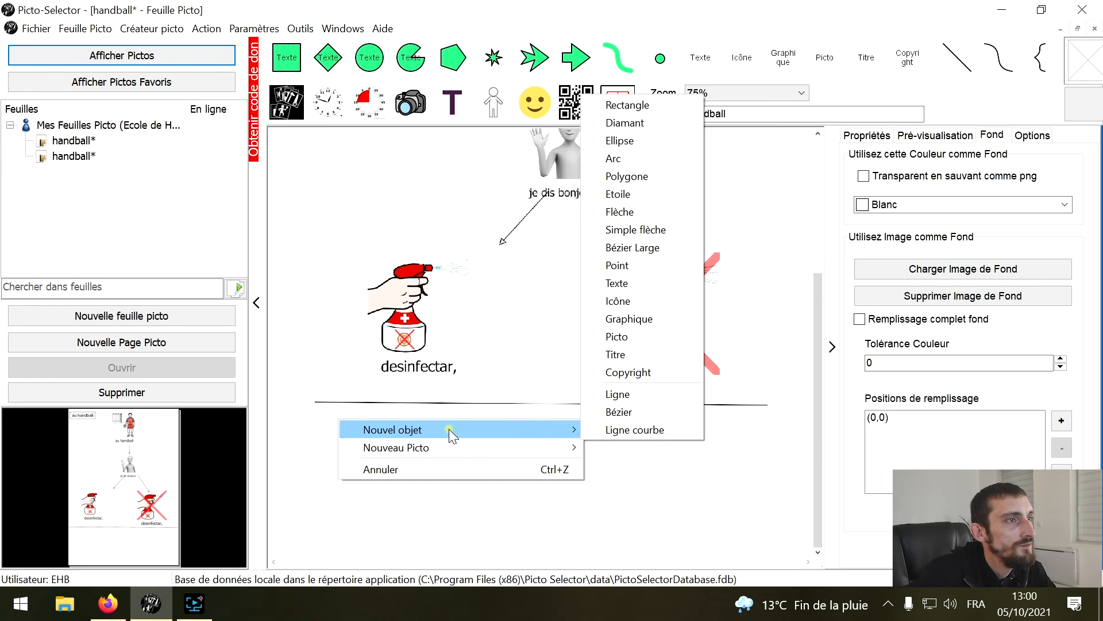
click(635, 430)
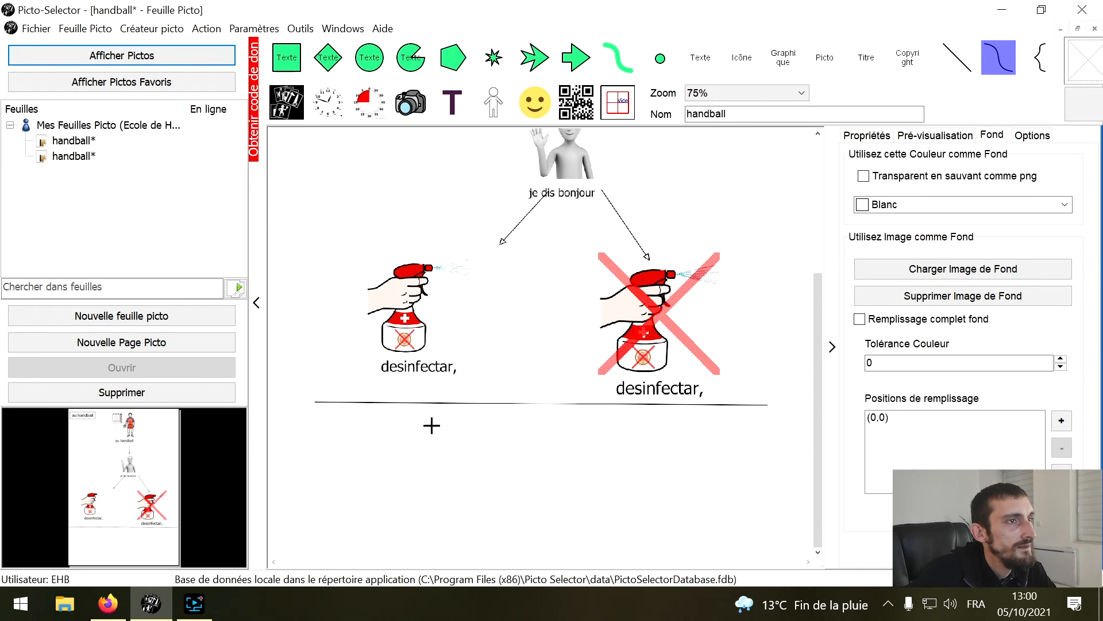
drag(335, 419, 754, 446)
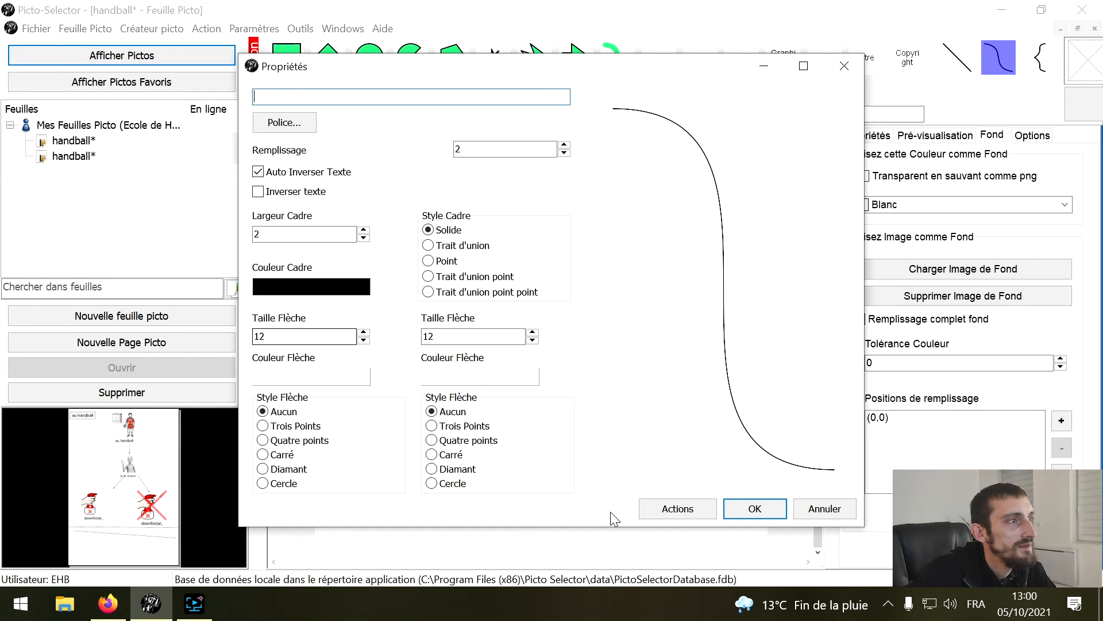
click(747, 515)
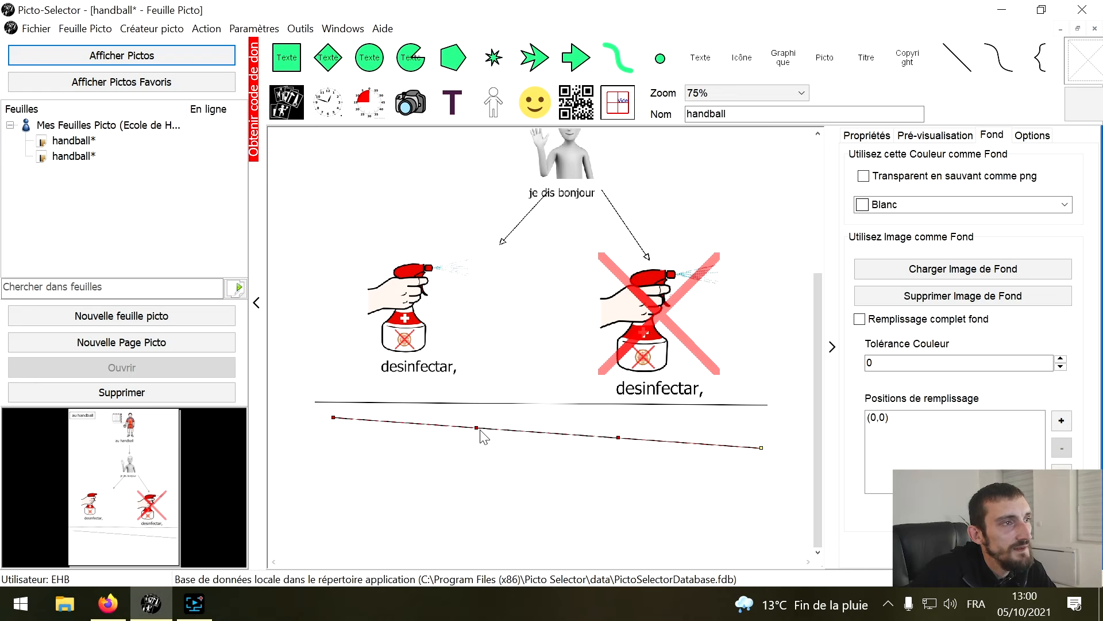
Step: Bend the Bézier curve into a wave with its two control points and delete it from the sheet
drag(476, 428, 379, 528)
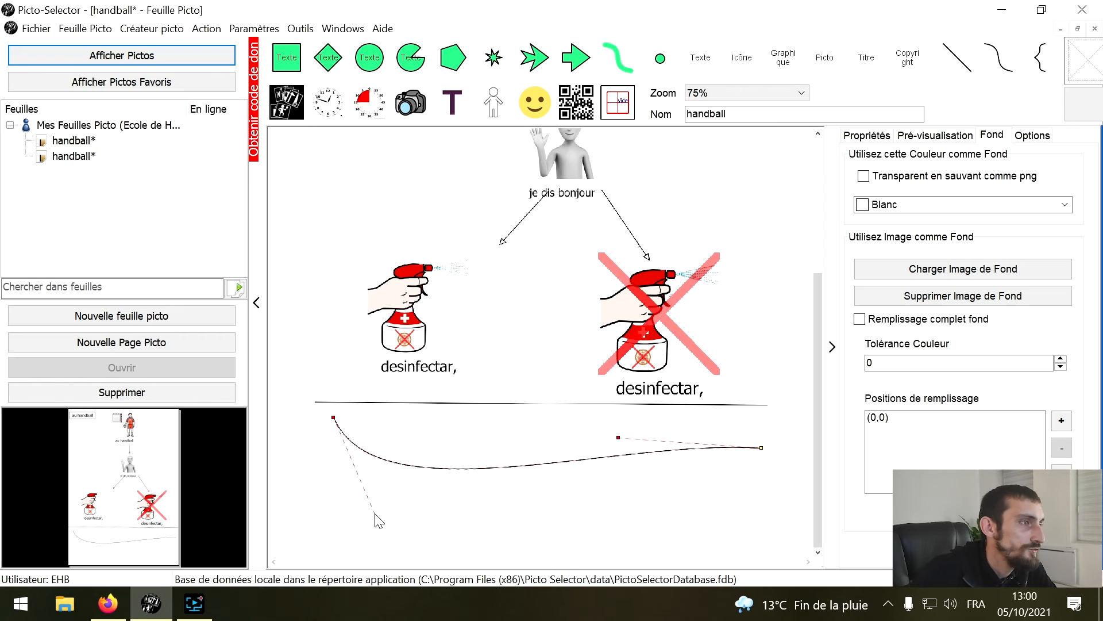
drag(379, 528, 698, 542)
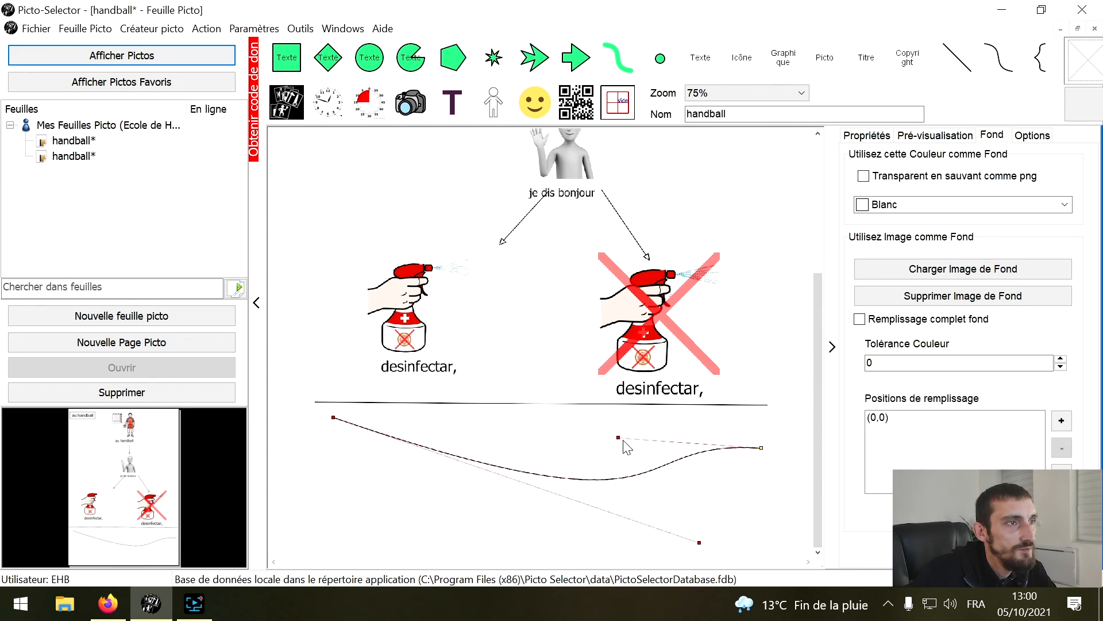
drag(618, 441, 446, 412)
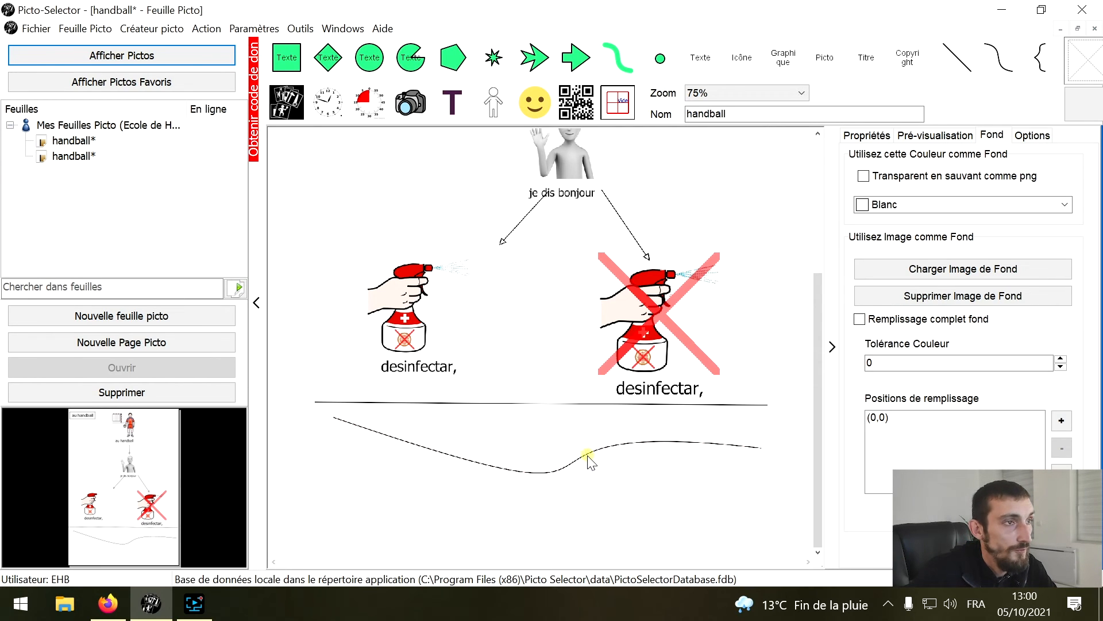
click(665, 444)
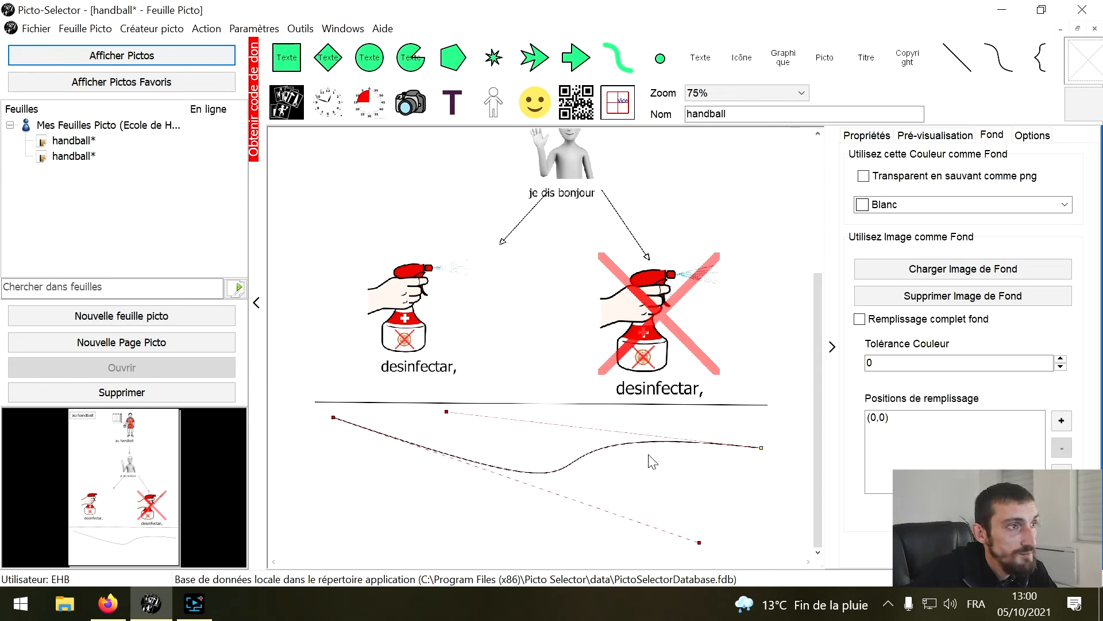
key(Delete)
Step: Draw an arc shape below the separating line with a plain black fill as its only fill colour
right_click(393, 449)
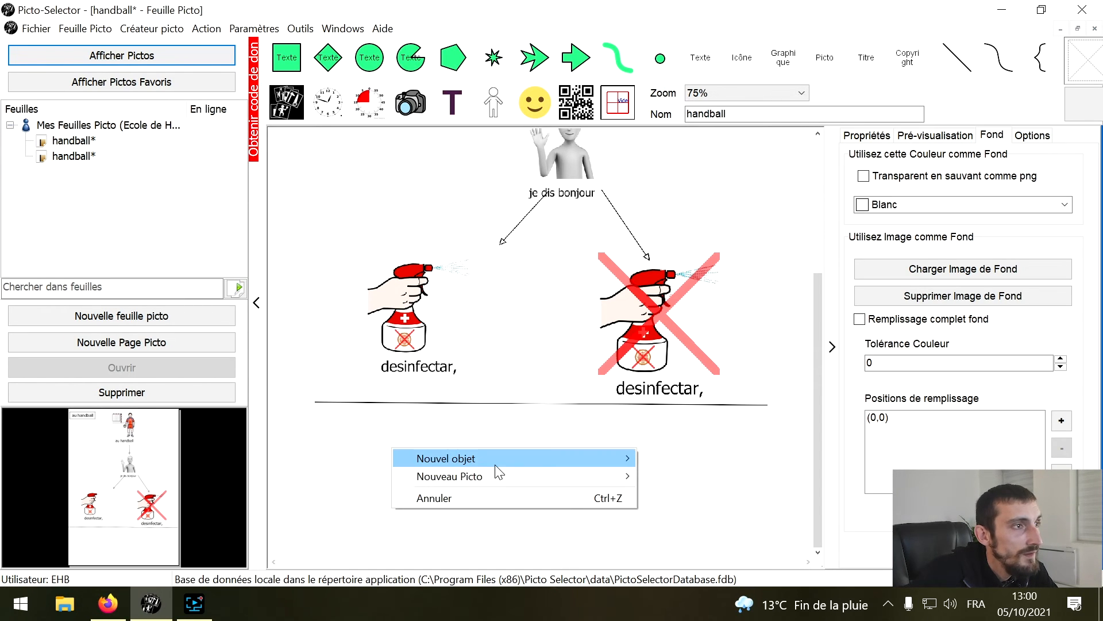
mouse_move(520, 460)
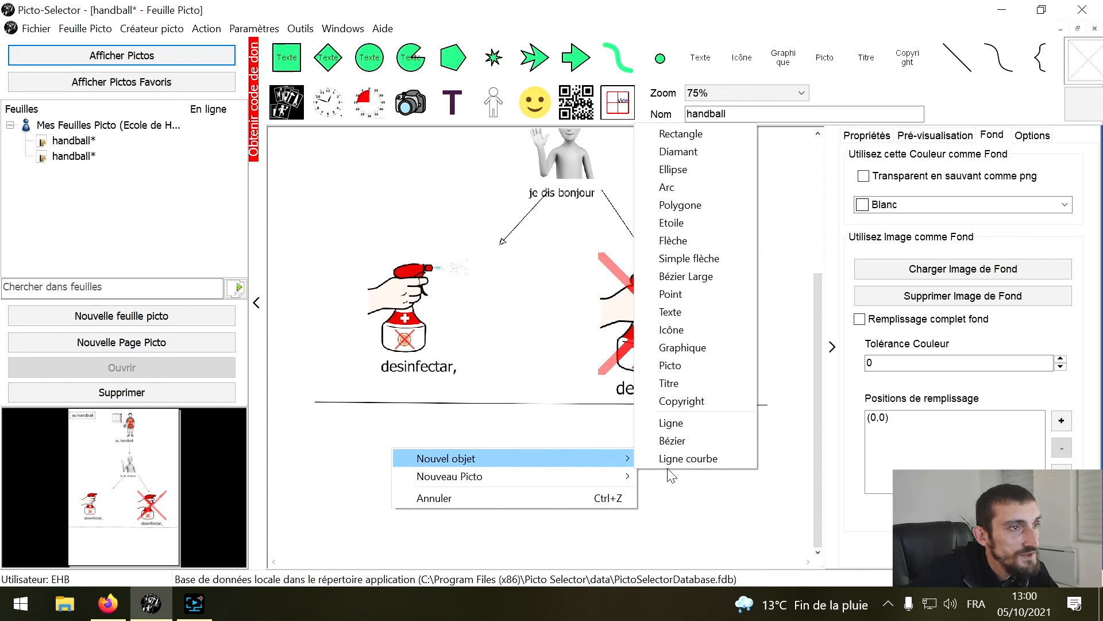
click(714, 189)
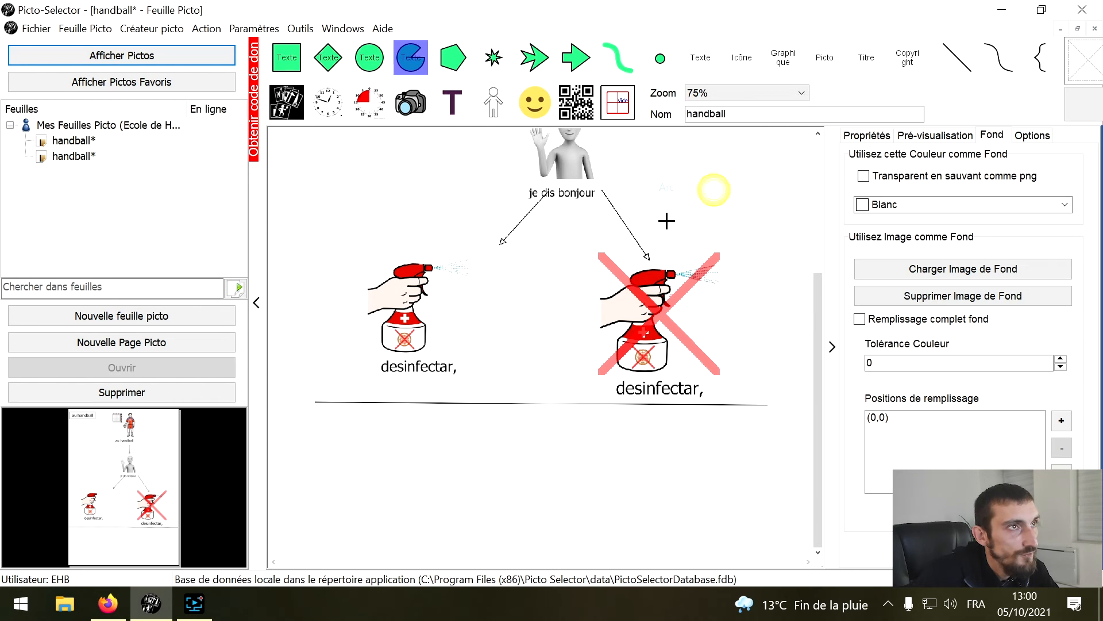
drag(376, 412, 625, 539)
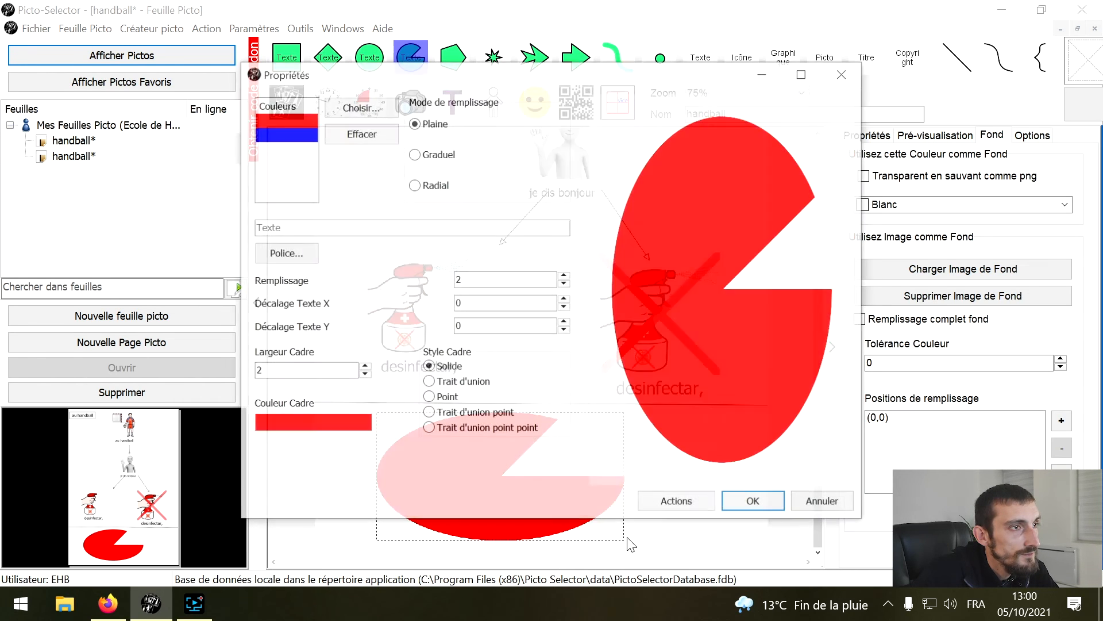
click(360, 132)
click(356, 109)
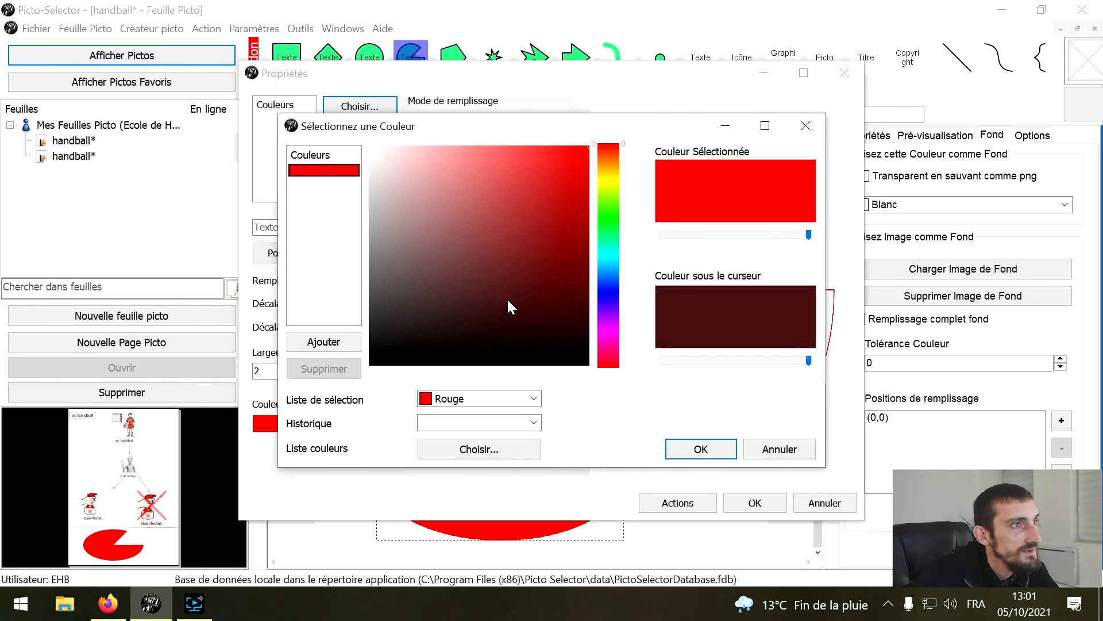
click(558, 349)
click(702, 449)
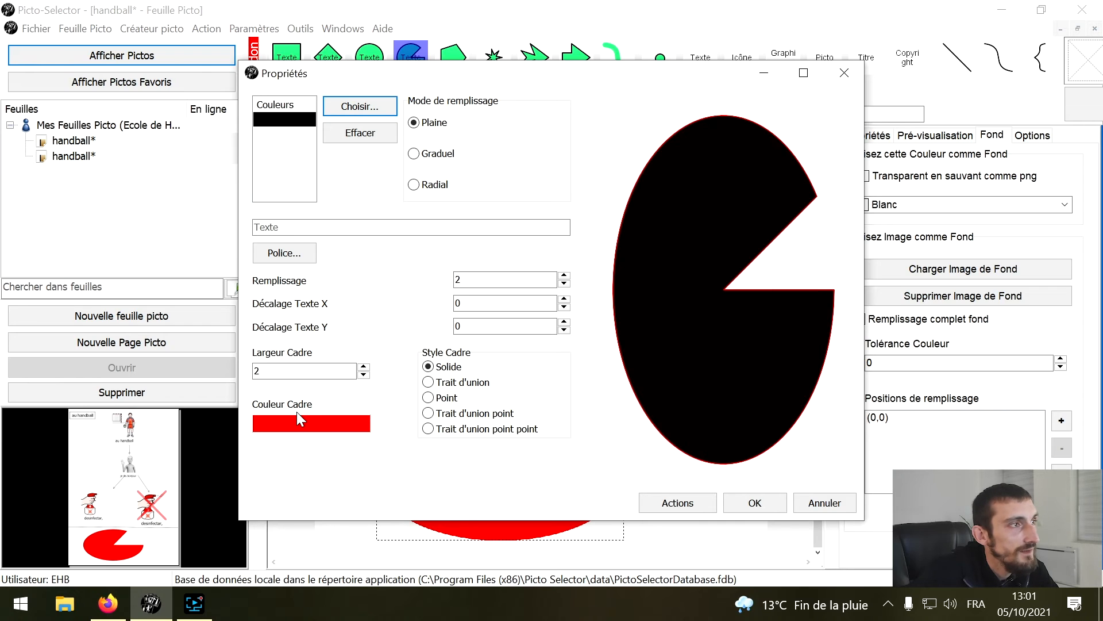
click(754, 502)
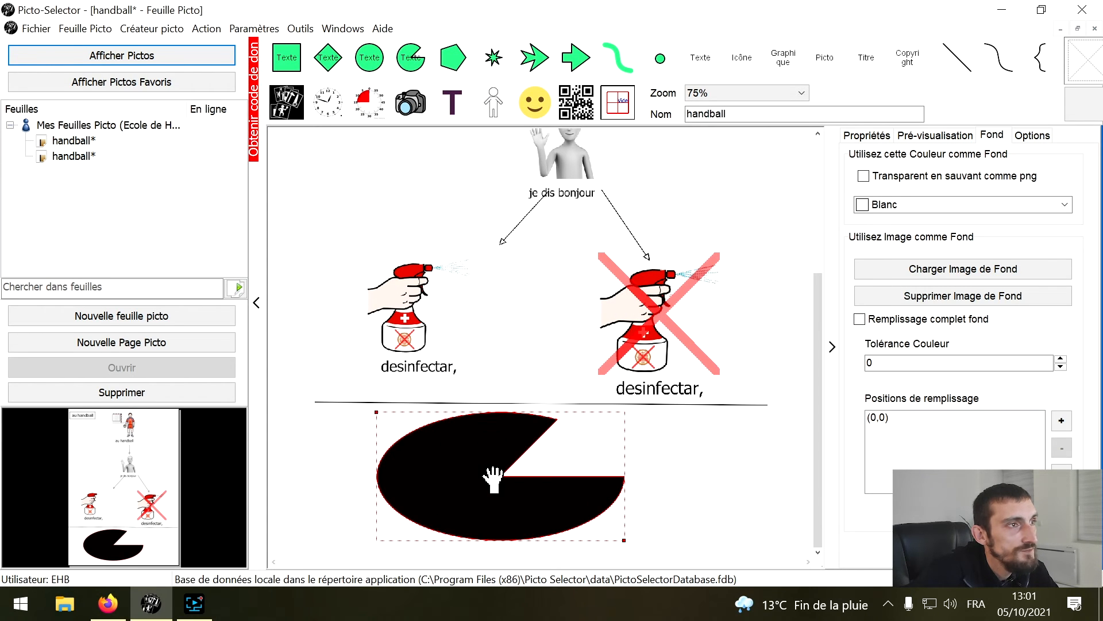
Step: Shrink the black arc shape and place it just under the left end of the separating line
double_click(487, 440)
click(843, 81)
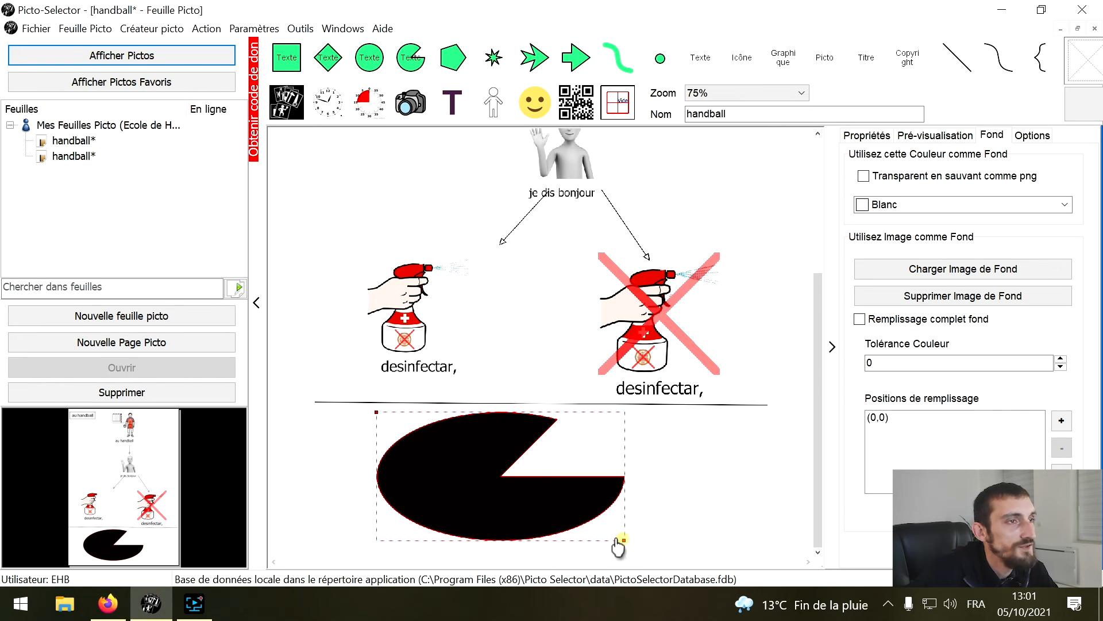
drag(623, 540, 369, 441)
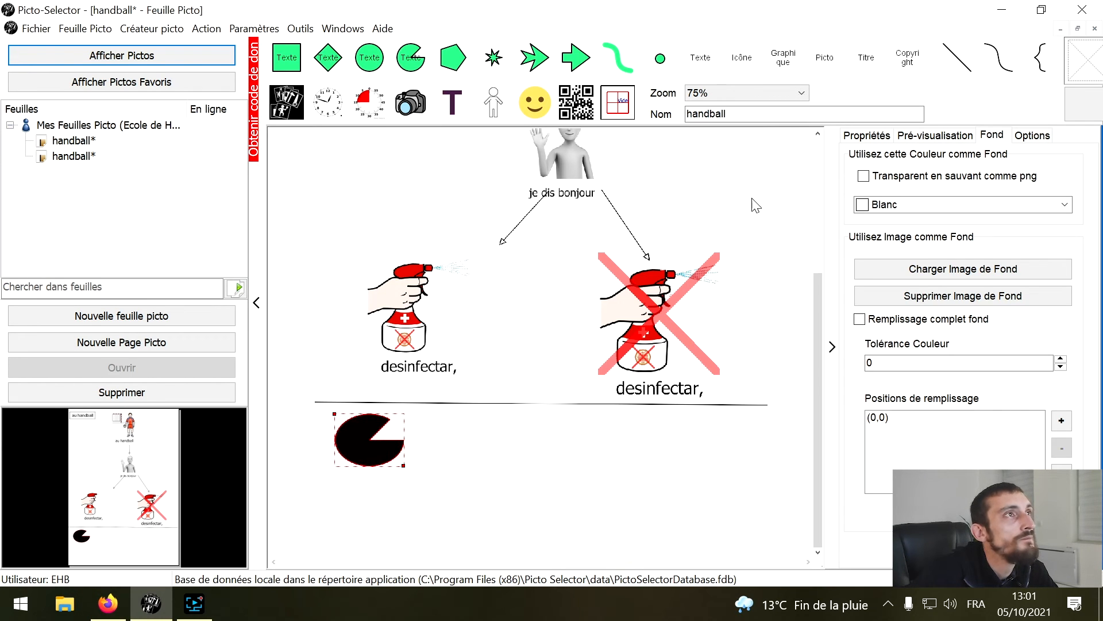
click(365, 105)
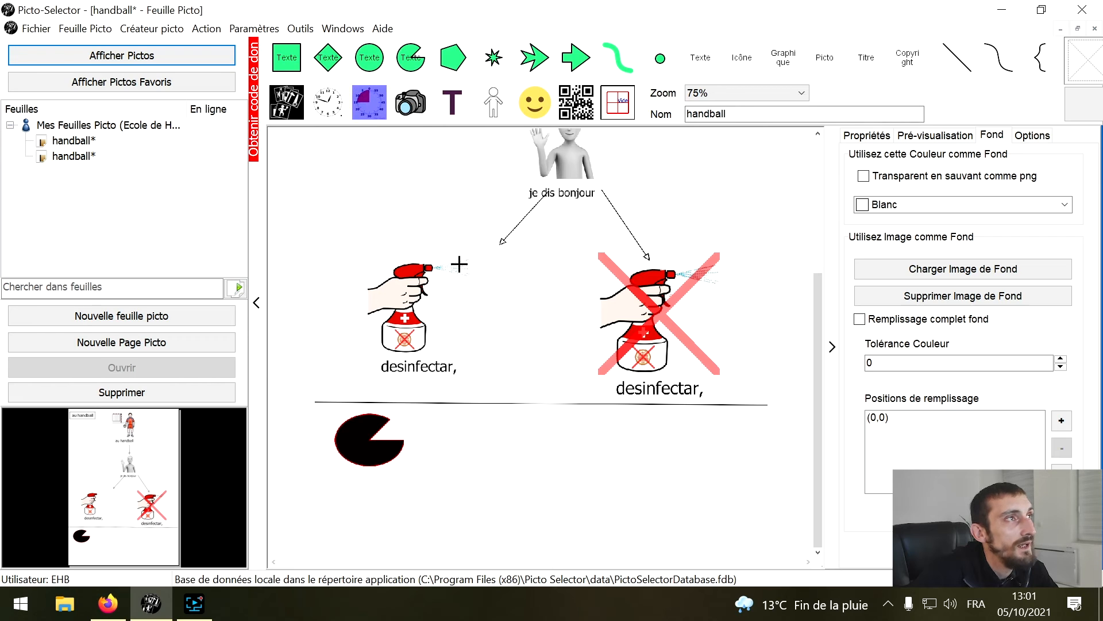
drag(481, 427, 530, 485)
right_click(529, 486)
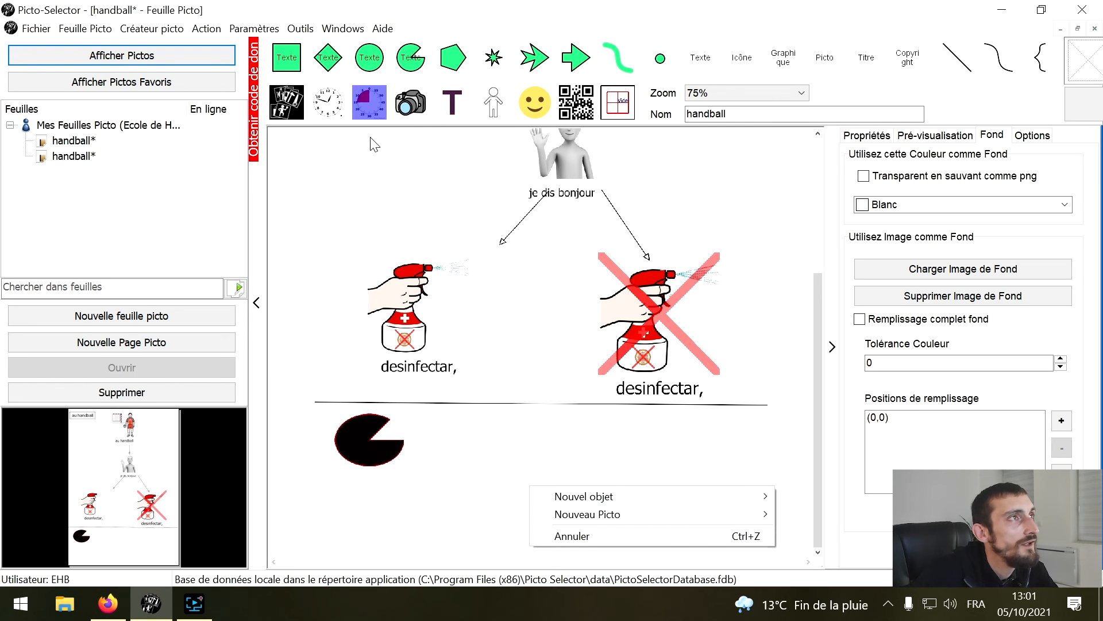
Step: Insert a Time Timer picto set to 30 minutes and shrink it beside the black arc shape
click(372, 107)
drag(467, 417, 555, 492)
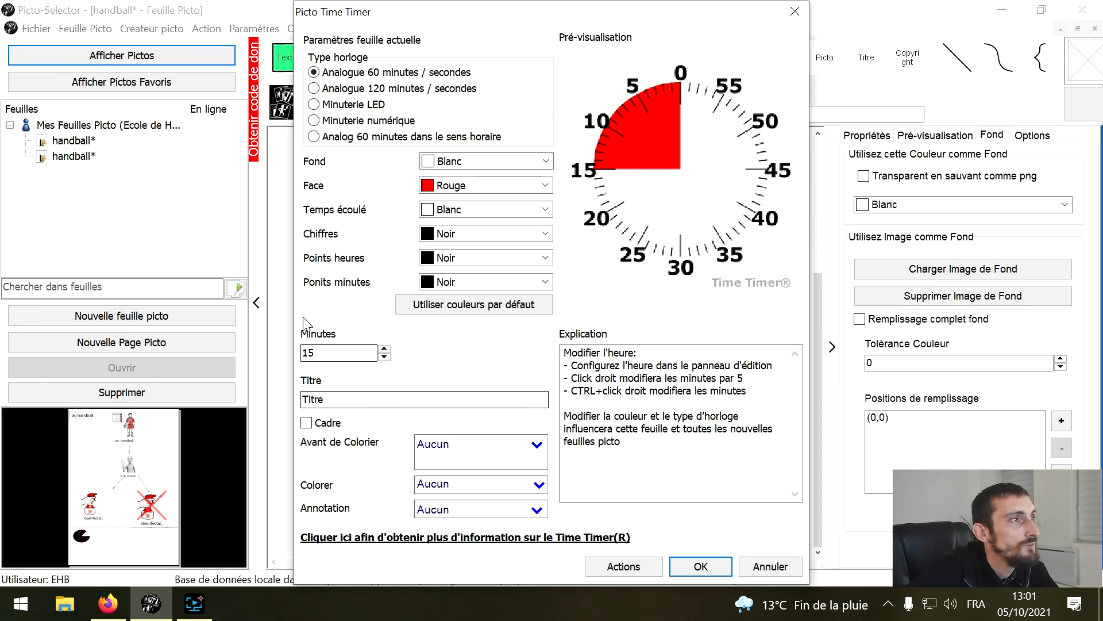
click(349, 353)
drag(348, 352, 272, 368)
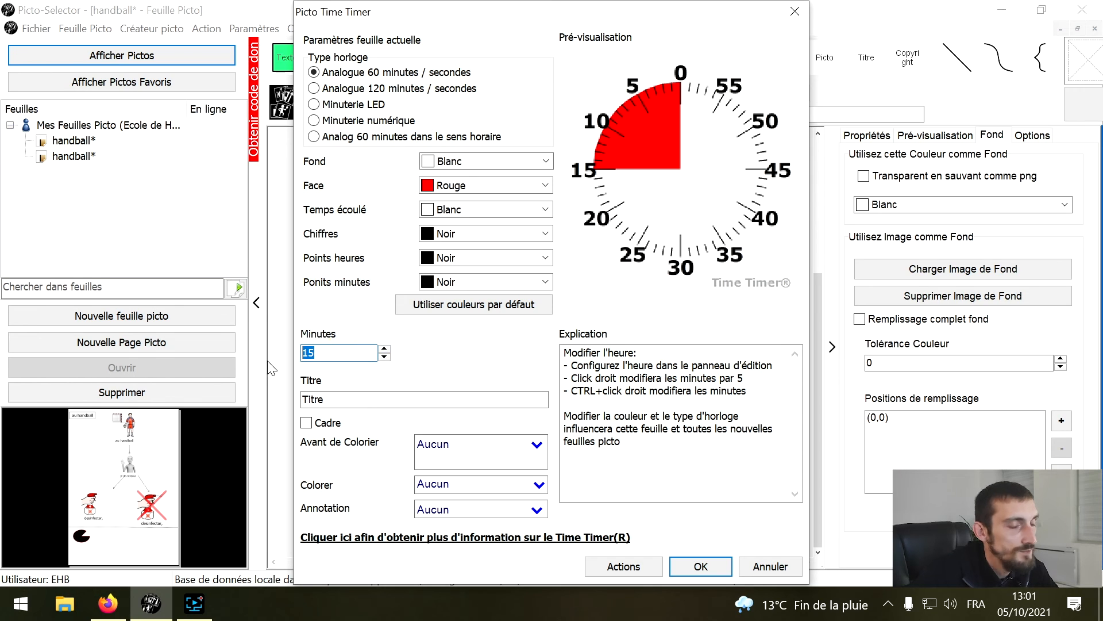
text(30)
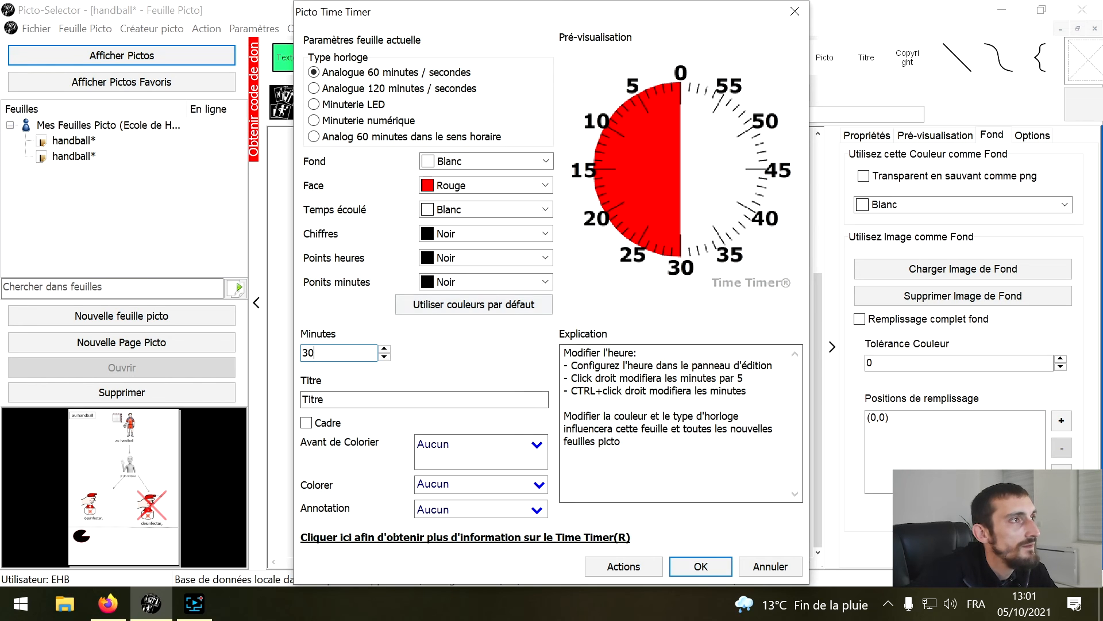
click(718, 573)
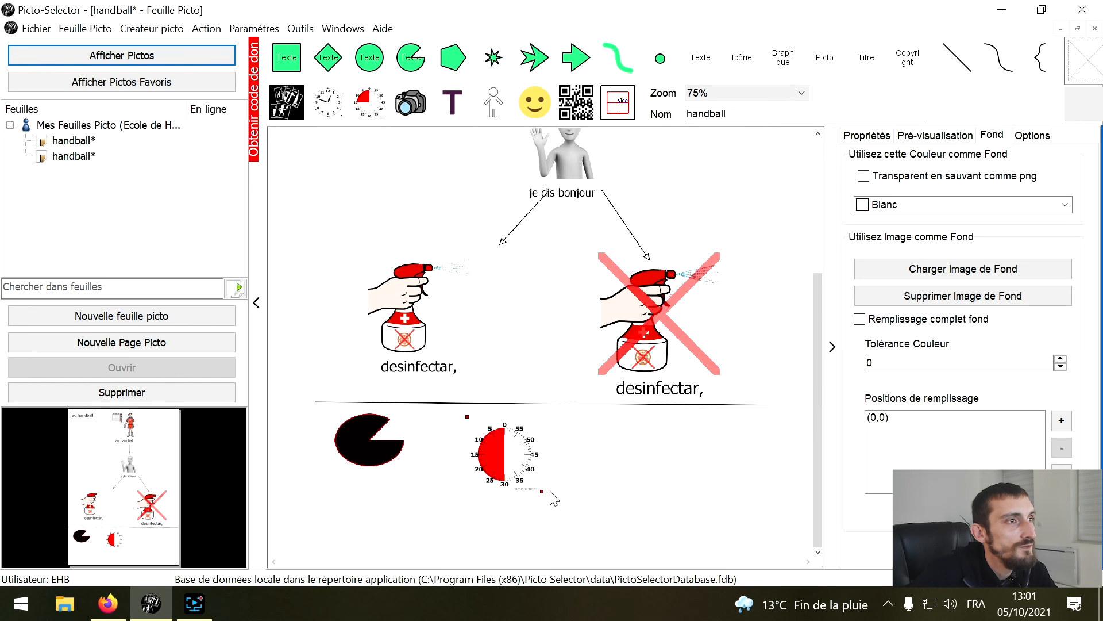
drag(542, 492, 466, 447)
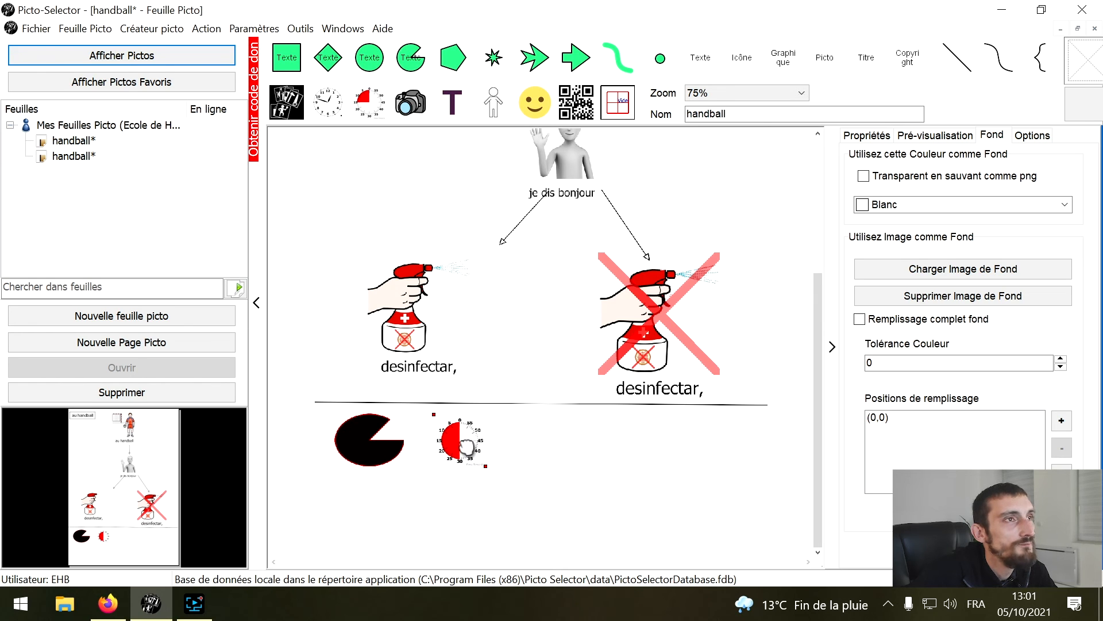
Step: Insert a photo picto without an image to the right of the Time Timer and delete it from the sheet
click(410, 109)
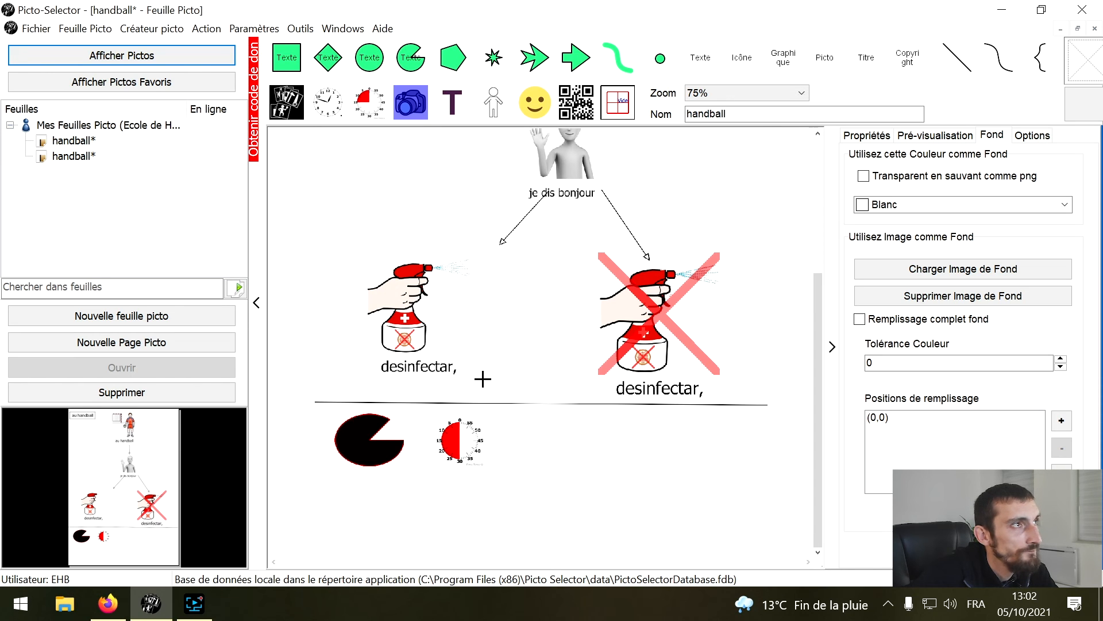
drag(537, 412, 608, 492)
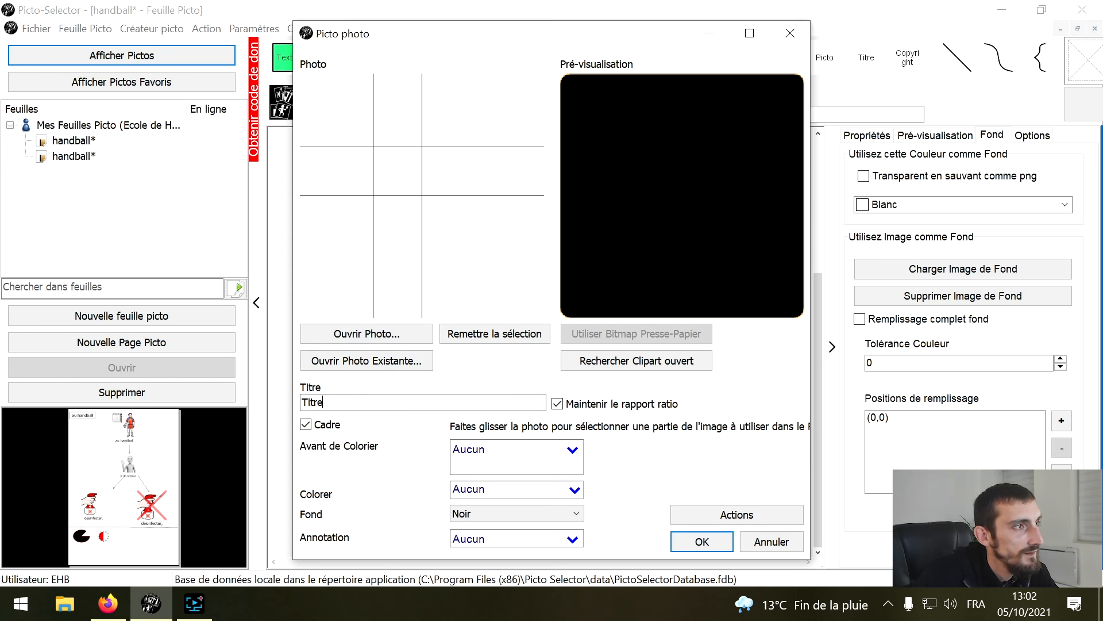
double_click(341, 401)
click(350, 406)
double_click(338, 400)
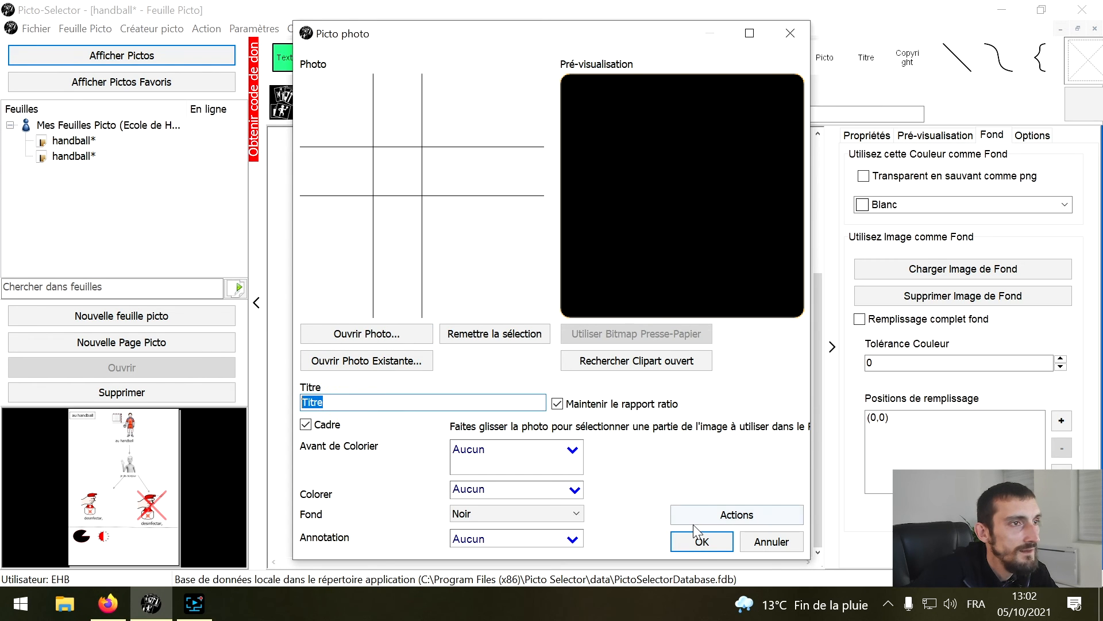
click(705, 548)
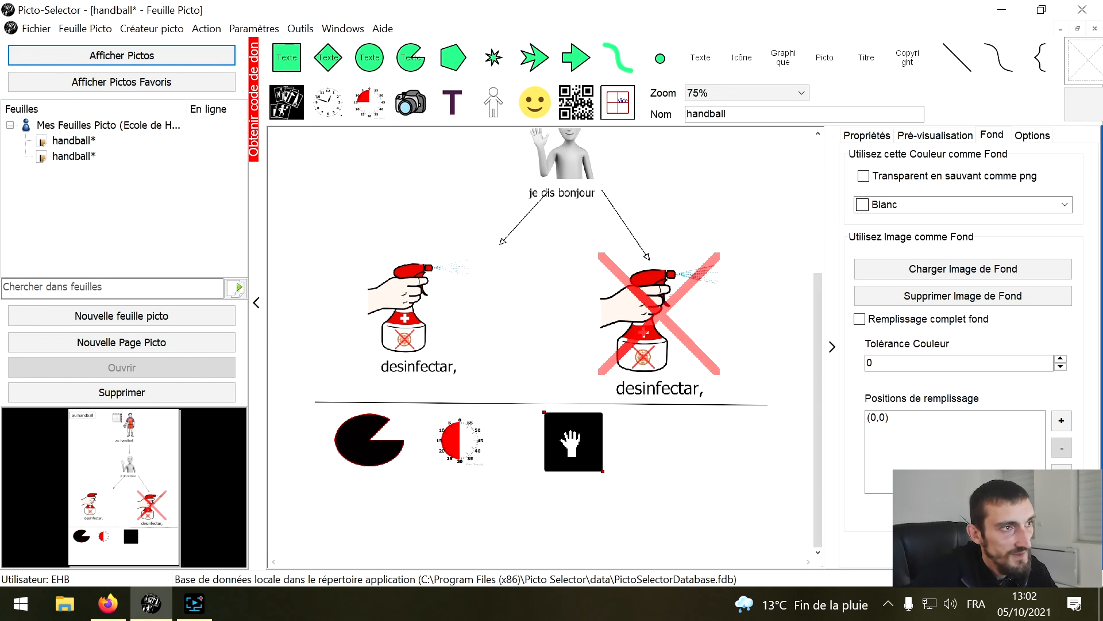
double_click(571, 430)
key(Delete)
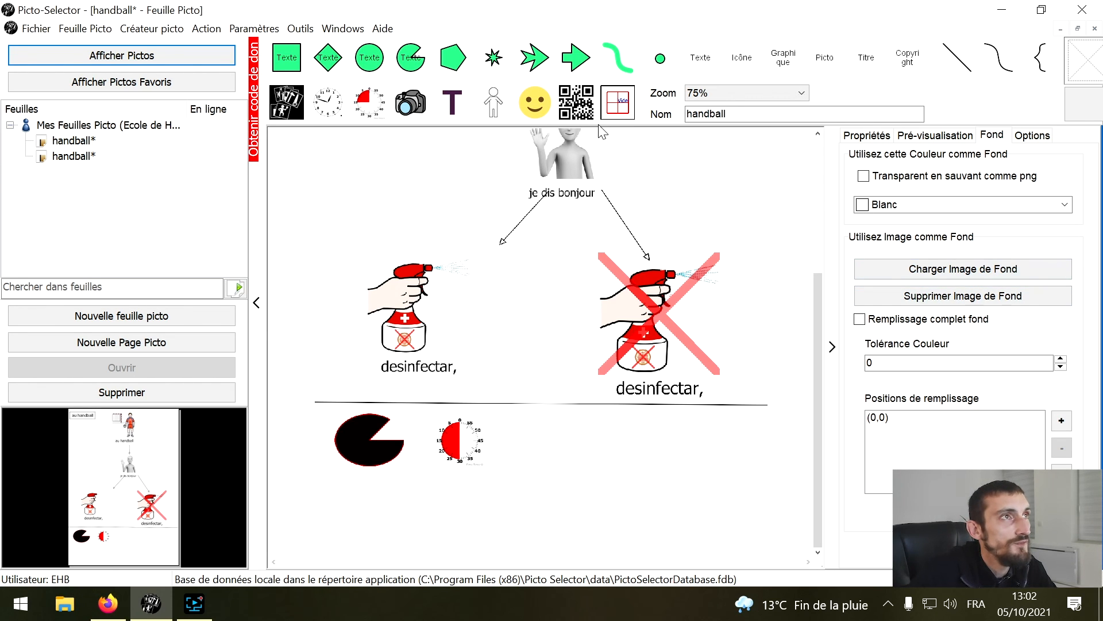
Step: Draw a QR code picto to the right of the Time Timer
click(577, 102)
drag(539, 424, 620, 486)
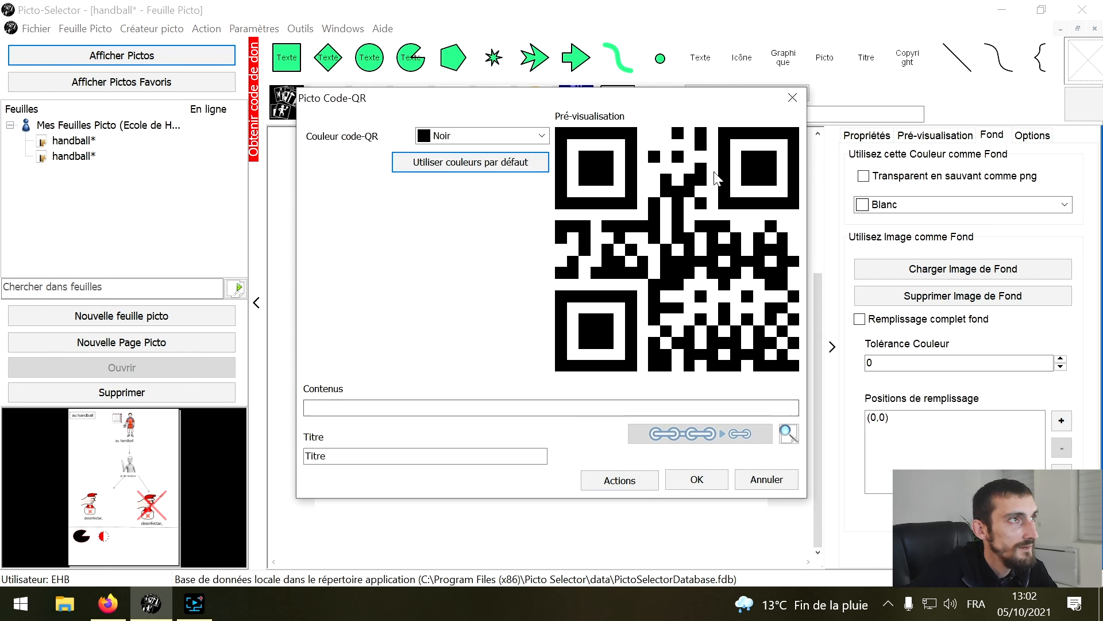